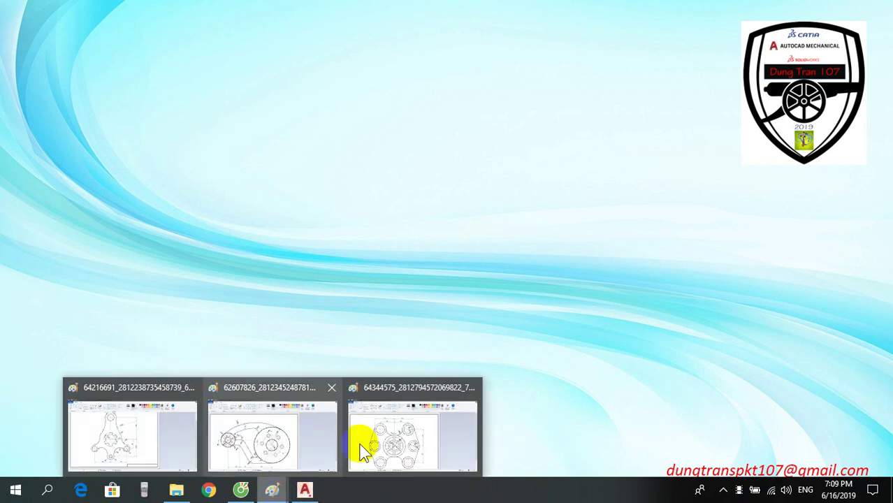
# View the six-boss plate reference image in Paint, then bring AutoCAD Mechanical forward.
pyautogui.click(386, 413)
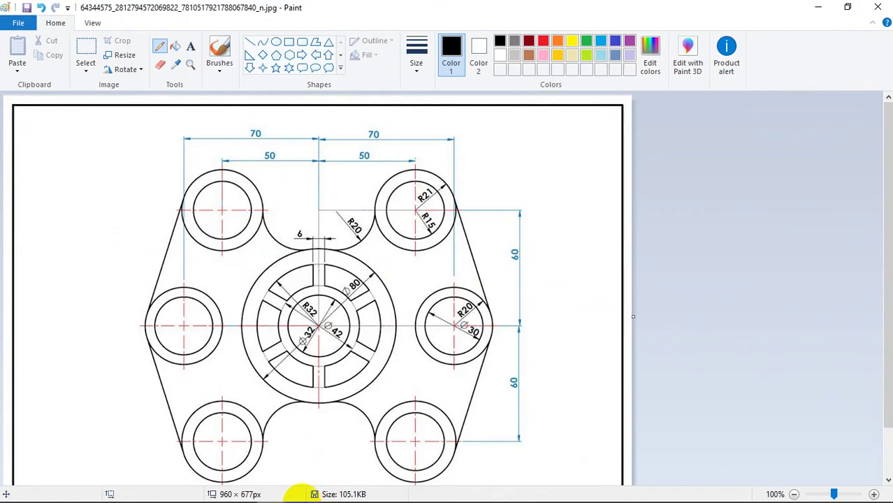
pyautogui.click(279, 426)
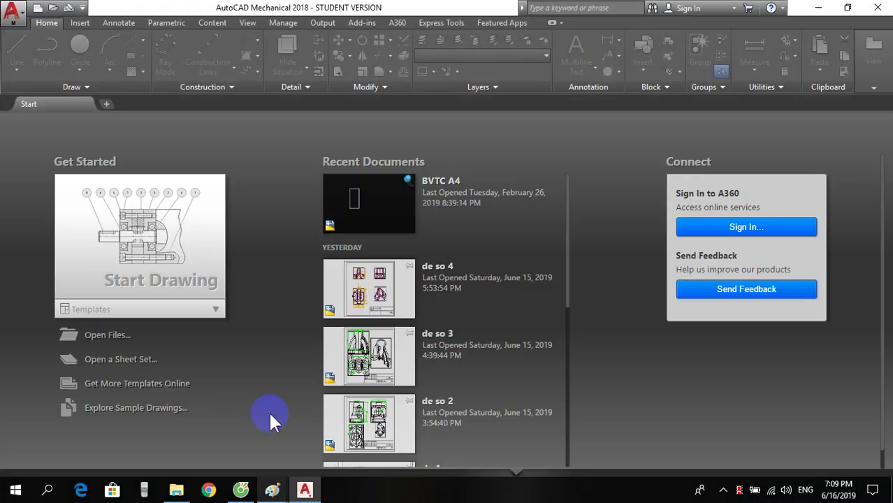
# Begin a blank drawing and place a diameter 32 circle at a picked centre point.
pyautogui.click(176, 234)
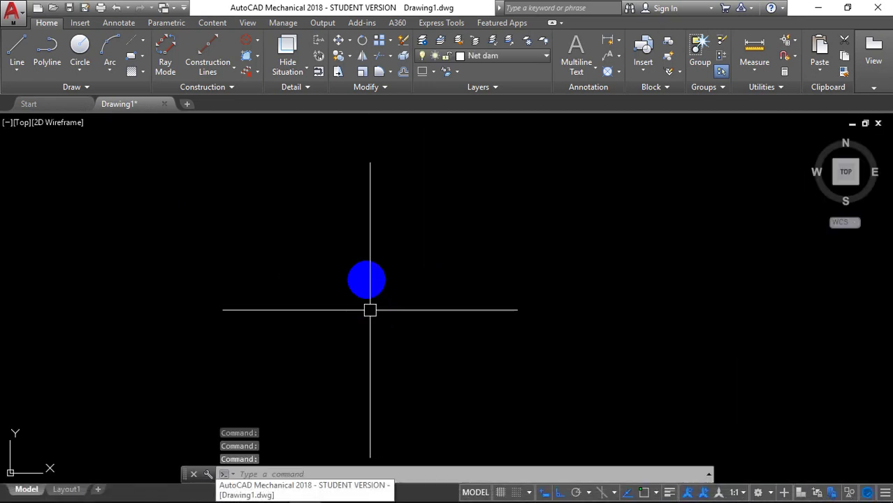
pyautogui.click(339, 42)
pyautogui.write('c')
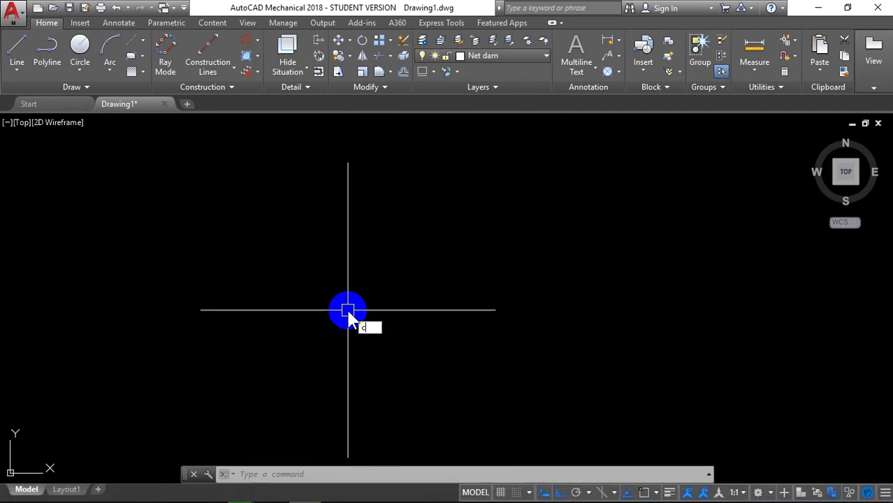
pyautogui.press('Return')
pyautogui.click(318, 278)
pyautogui.write('d')
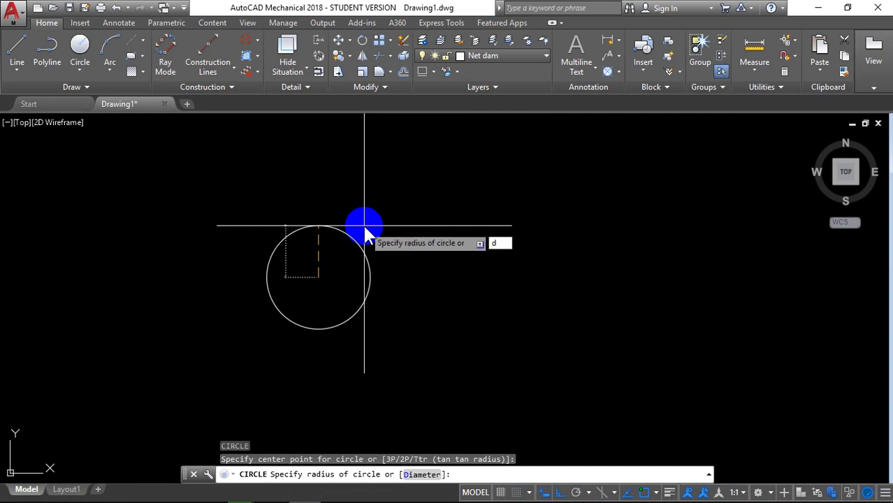
pyautogui.press('Return')
pyautogui.write('32')
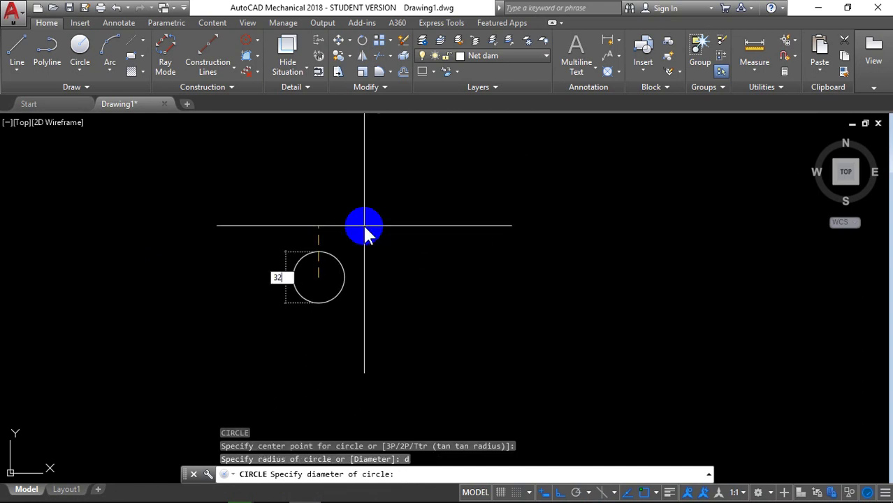
pyautogui.press('Return')
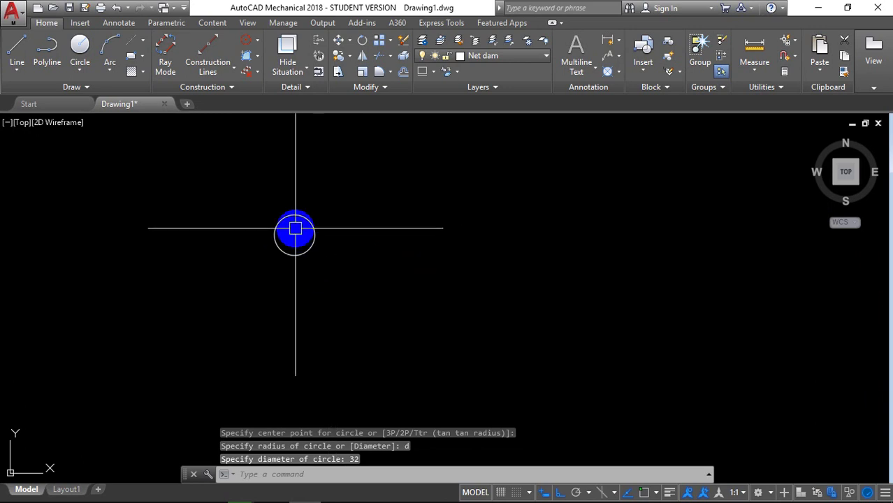
pyautogui.scroll(5, 294, 234)
pyautogui.scroll(3, 305, 269)
pyautogui.scroll(-4, 305, 270)
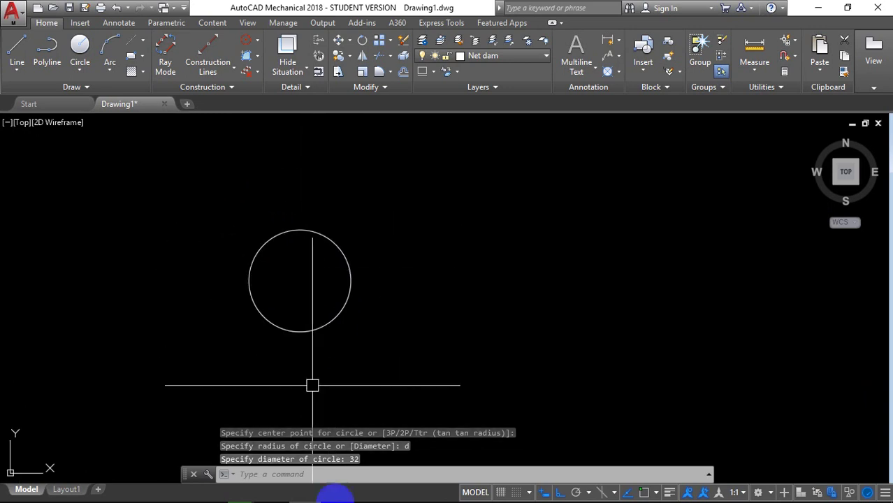
pyautogui.moveTo(272, 491)
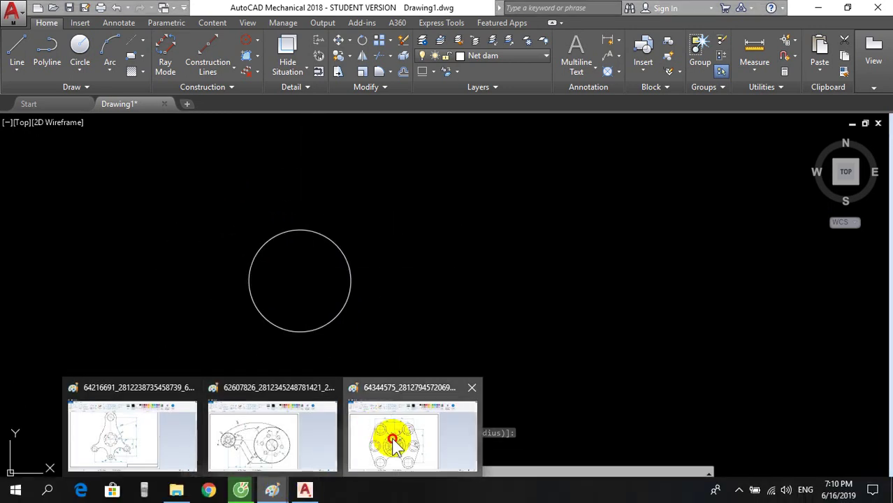
# Recheck the plate reference in Paint, then return to AutoCAD and start a new circle with C.
pyautogui.click(395, 442)
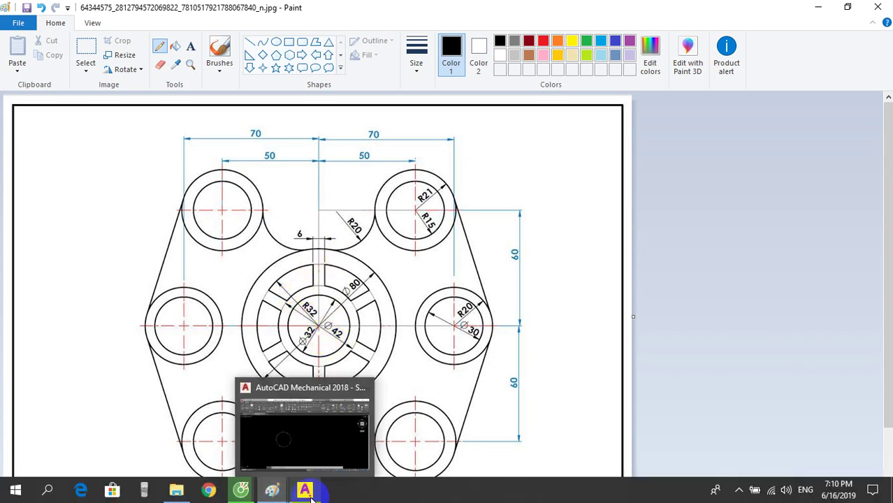
pyautogui.click(302, 485)
pyautogui.write('c')
pyautogui.press('Return')
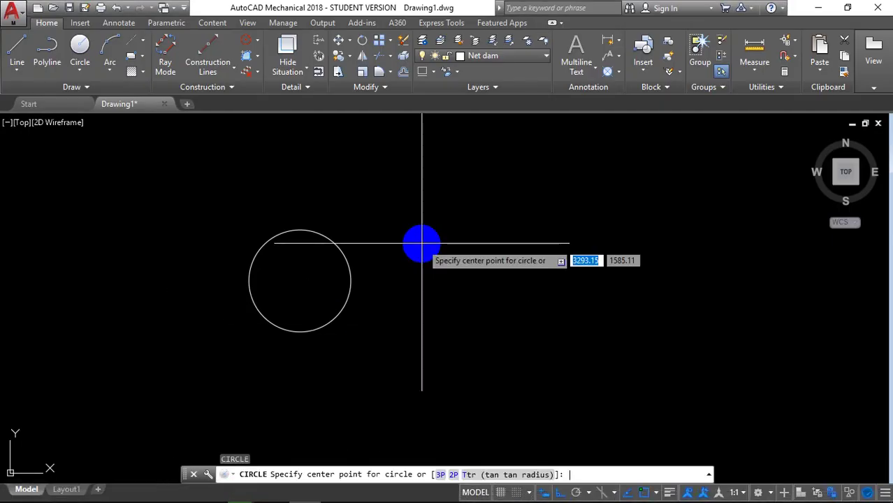
# Draw concentric circles of diameter 42 and radius 32 at the shared centre.
pyautogui.click(299, 280)
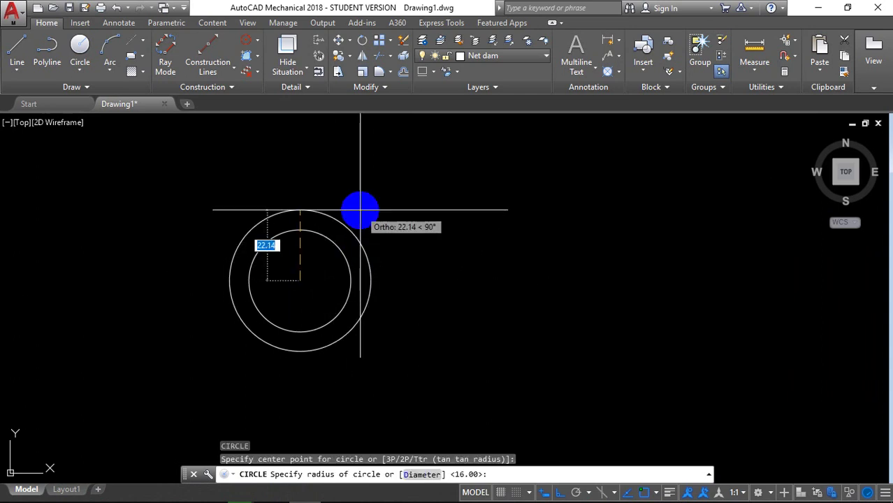
pyautogui.press('Return')
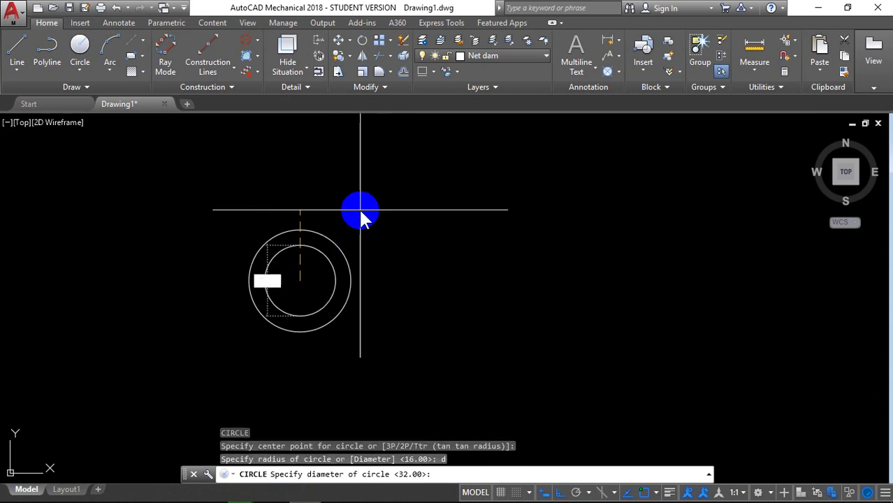
pyautogui.write('42')
pyautogui.press('Return')
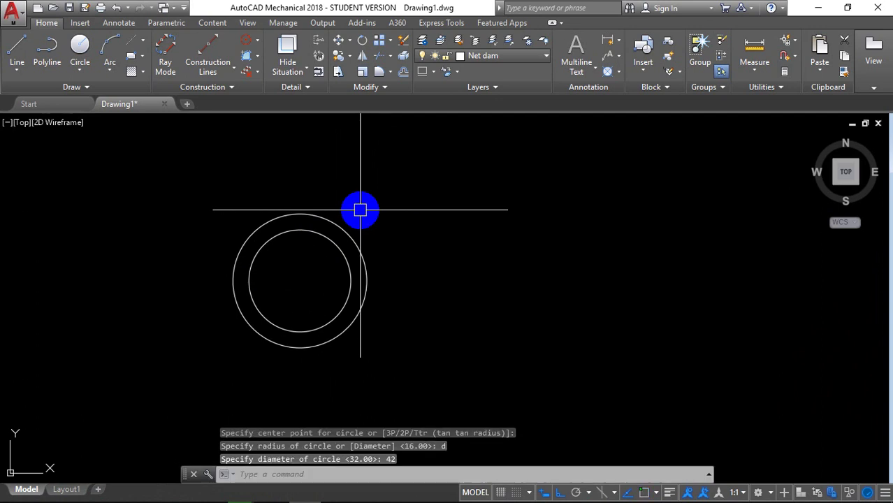
pyautogui.press('Return')
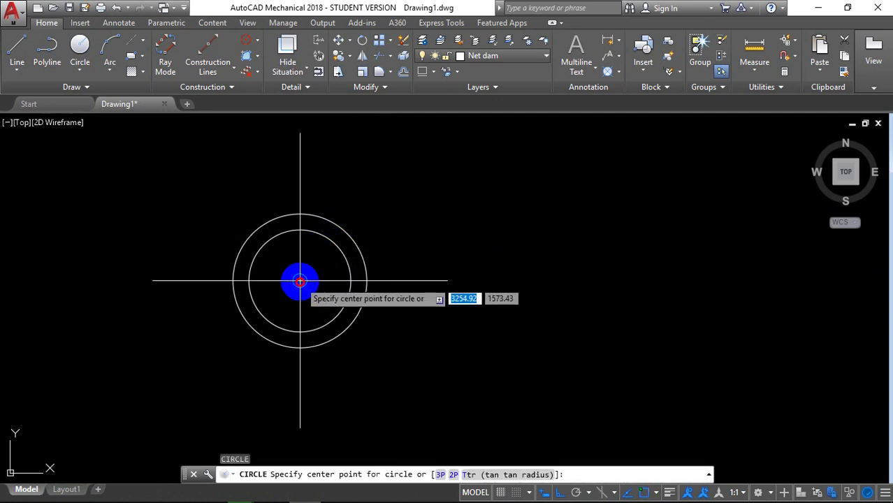
pyautogui.click(300, 281)
pyautogui.write('32')
pyautogui.press('Return')
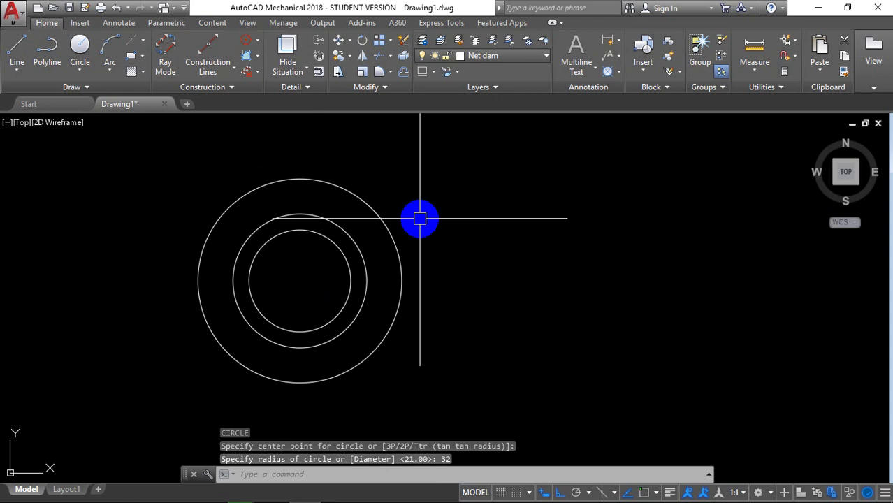
# Add a diameter 80 circle on the same centre.
pyautogui.press('Return')
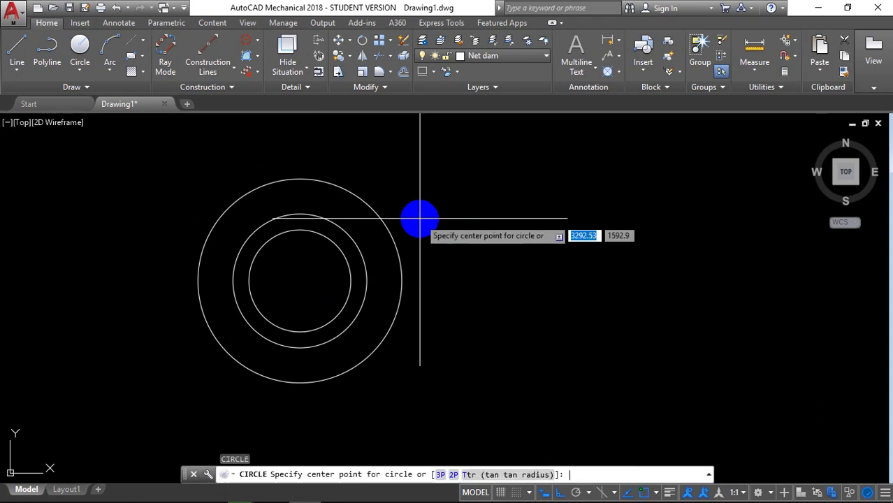
pyautogui.click(300, 281)
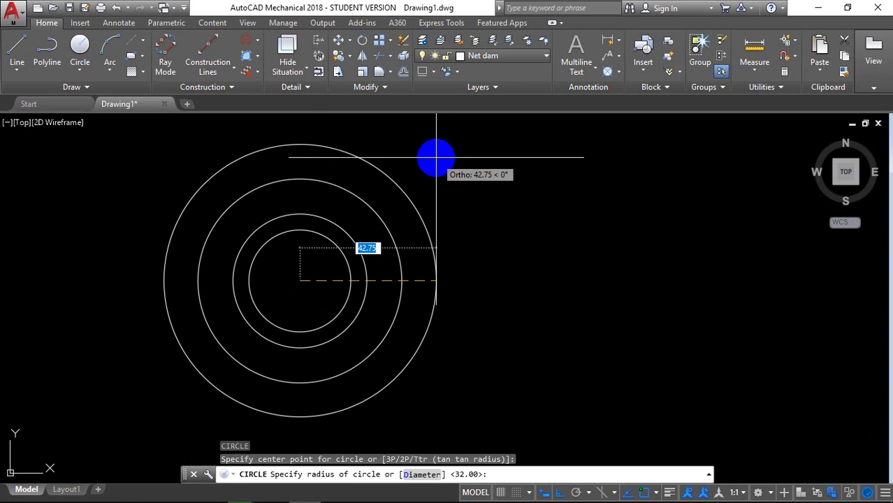
pyautogui.write('d')
pyautogui.press('Return')
pyautogui.write('80')
pyautogui.press('Return')
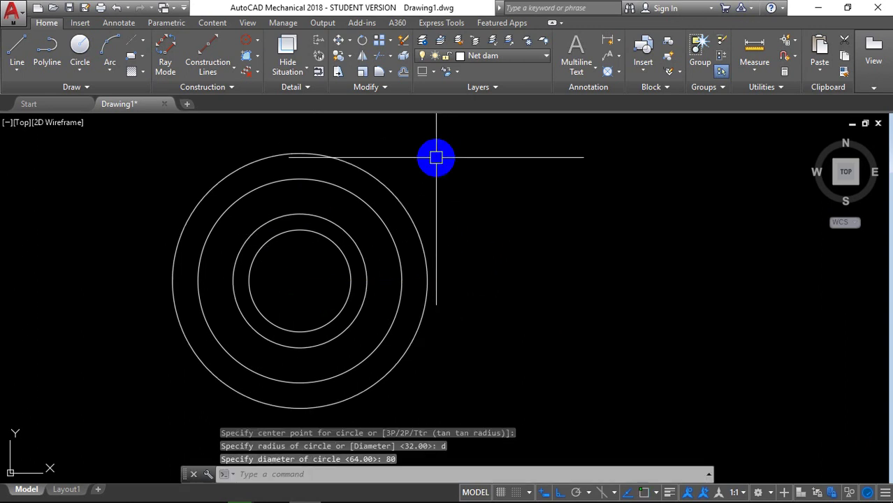
pyautogui.scroll(-4, 436, 158)
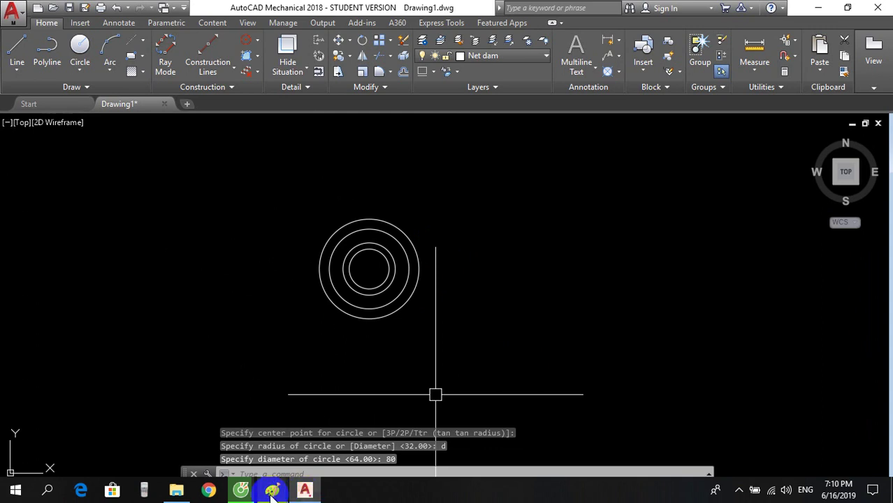
# Review the Paint reference again, then return to AutoCAD and pan the circles to the view centre.
pyautogui.moveTo(273, 491)
pyautogui.click(398, 429)
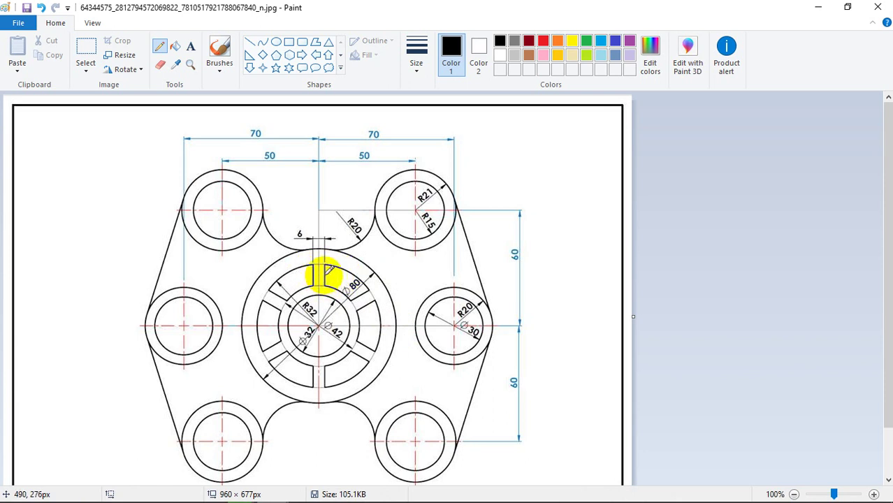
pyautogui.moveTo(304, 490)
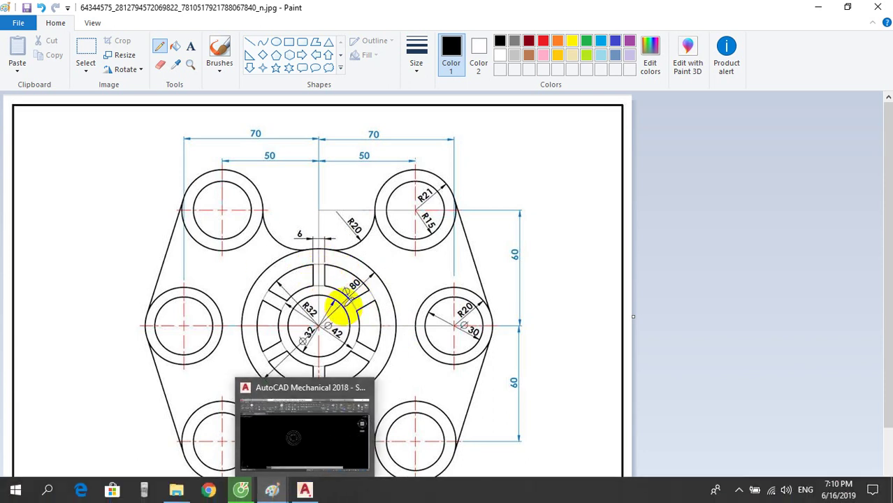
pyautogui.click(307, 491)
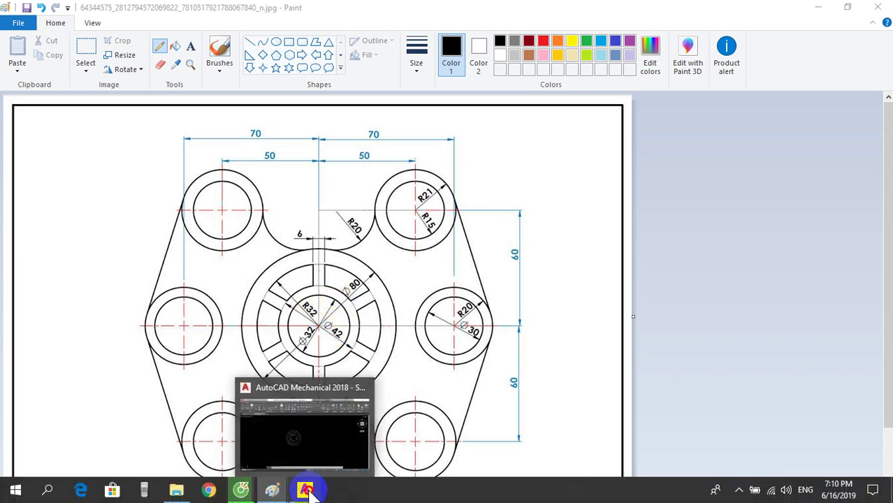
pyautogui.scroll(5, 375, 255)
pyautogui.moveTo(376, 259); pyautogui.dragTo(393, 281, button='middle')
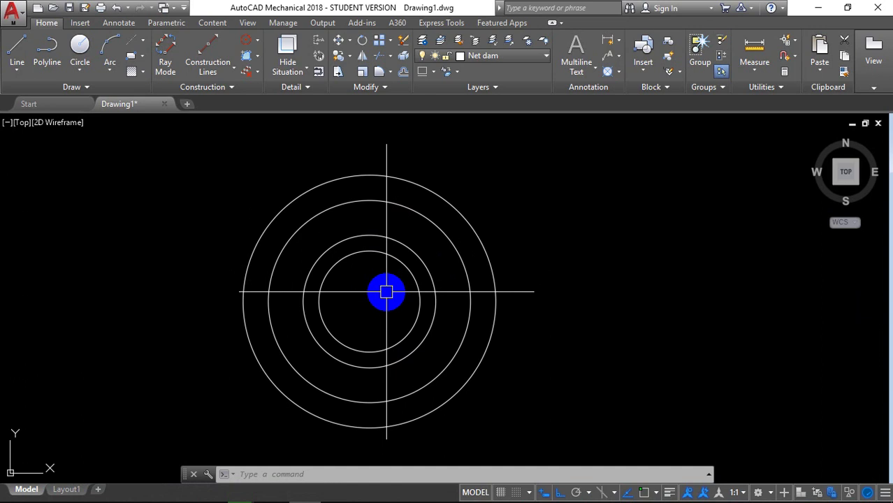
# Draw a 6-wide rectangle with RECTANG, its first corner tracked 3 from the circles' centre.
pyautogui.write('rec')
pyautogui.press('Return')
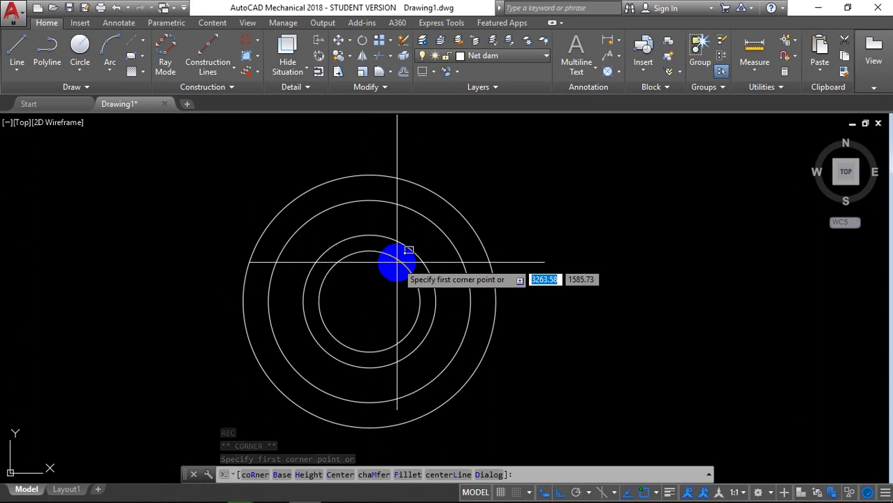
pyautogui.keyDown('shift'); pyautogui.rightClick(396, 263); pyautogui.keyUp('shift')
pyautogui.click(415, 184)
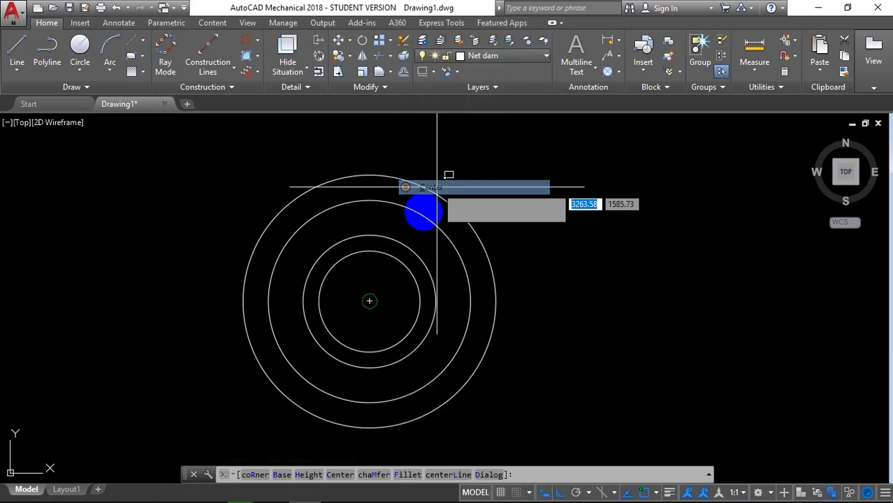
pyautogui.scroll(4, 398, 284)
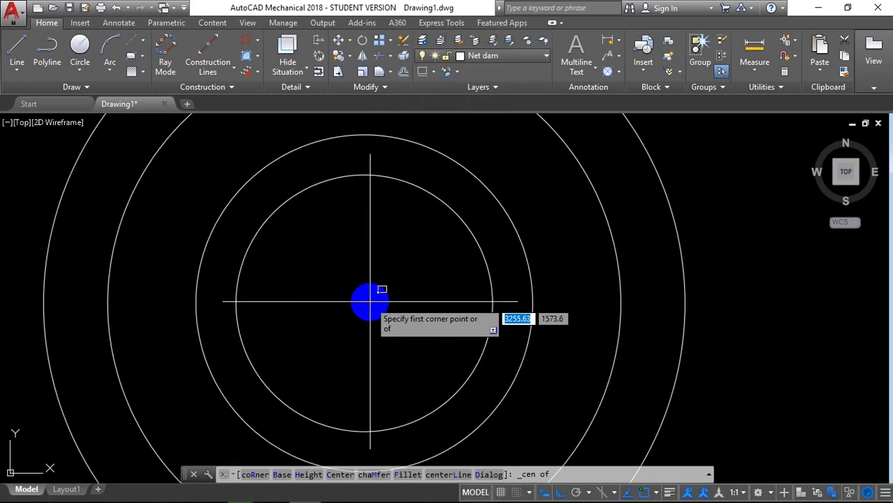
pyautogui.scroll(-2, 397, 285)
pyautogui.scroll(2, 408, 262)
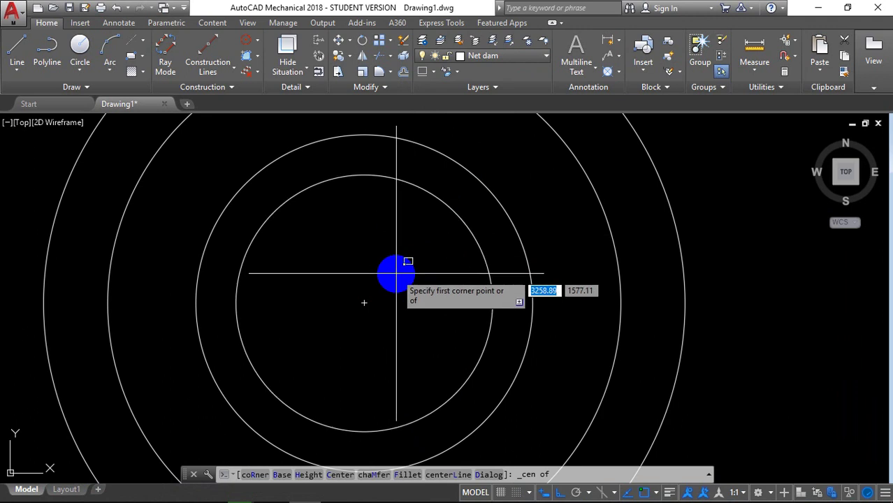
pyautogui.press('Return')
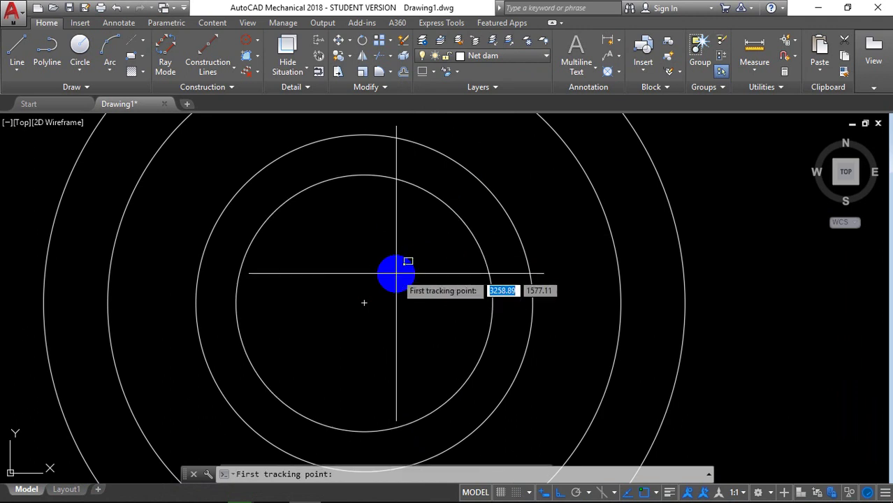
pyautogui.click(363, 303)
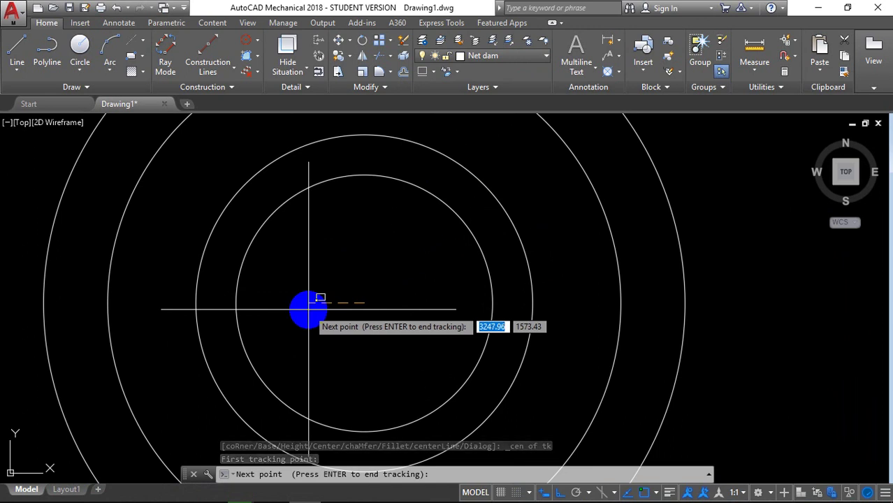
pyautogui.write('3')
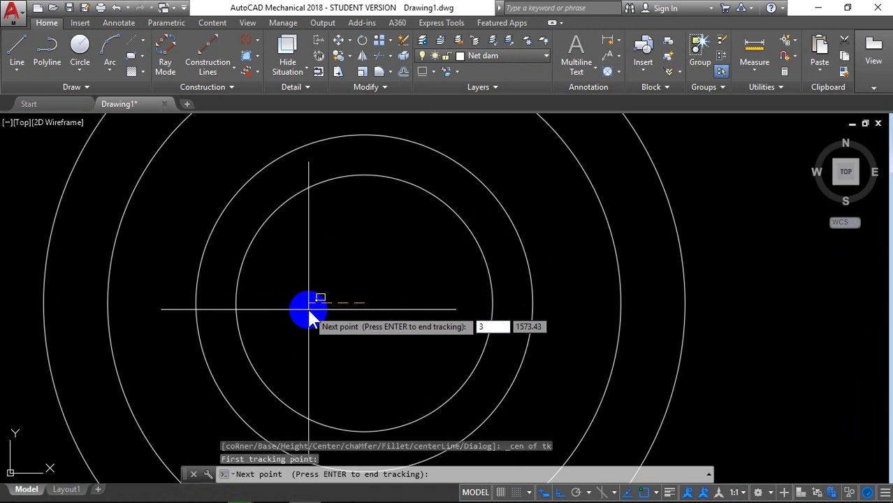
pyautogui.press('Return')
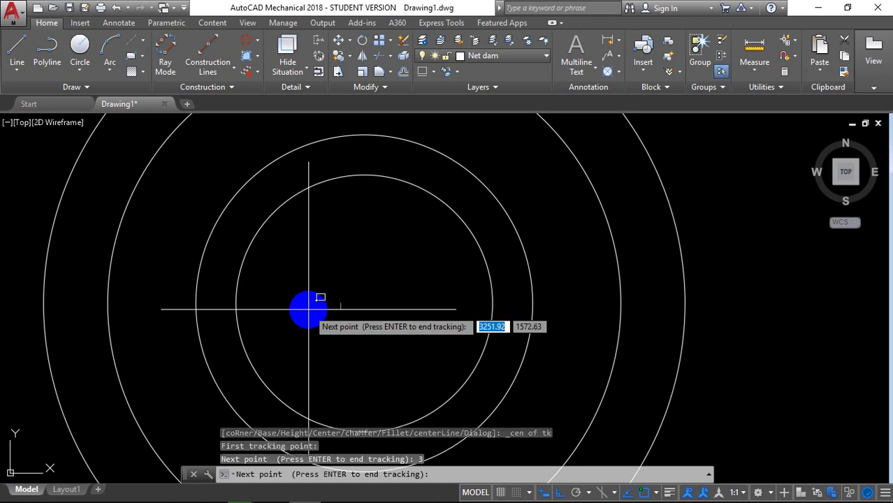
pyautogui.press('Return')
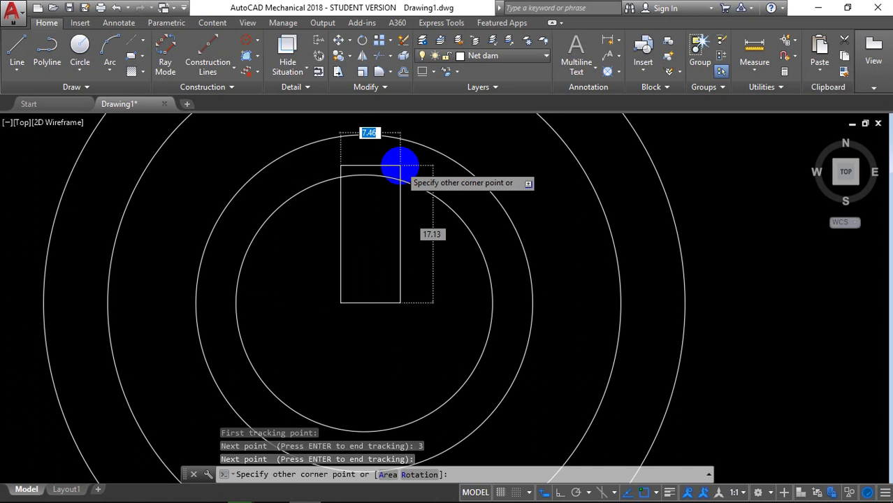
pyautogui.scroll(-4, 401, 183)
pyautogui.write('6')
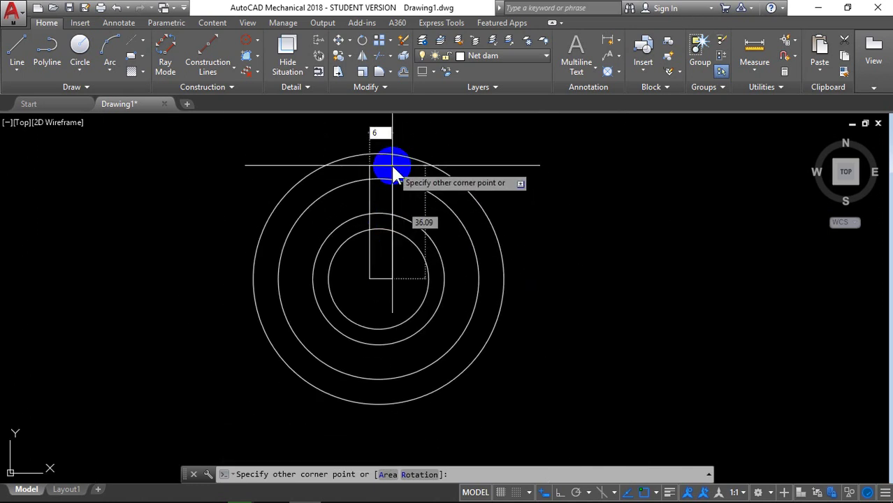
pyautogui.press('Return')
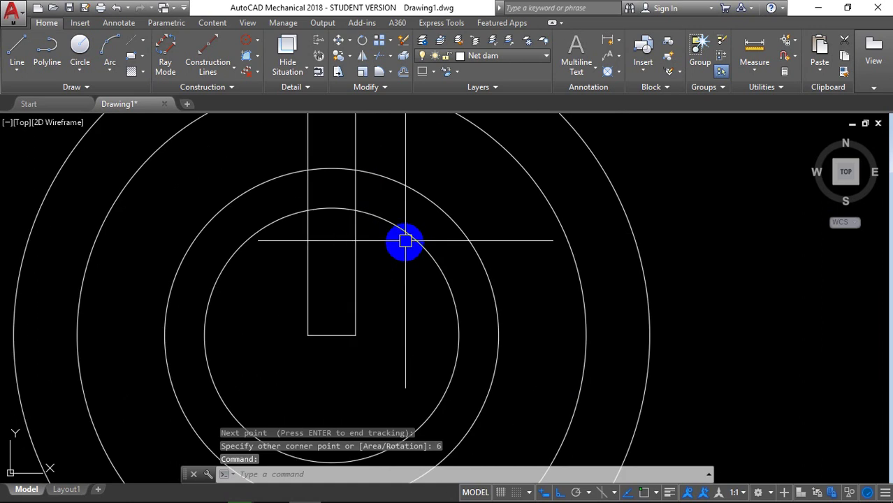
# Explode the rectangle into separate lines with X.
pyautogui.click(577, 360)
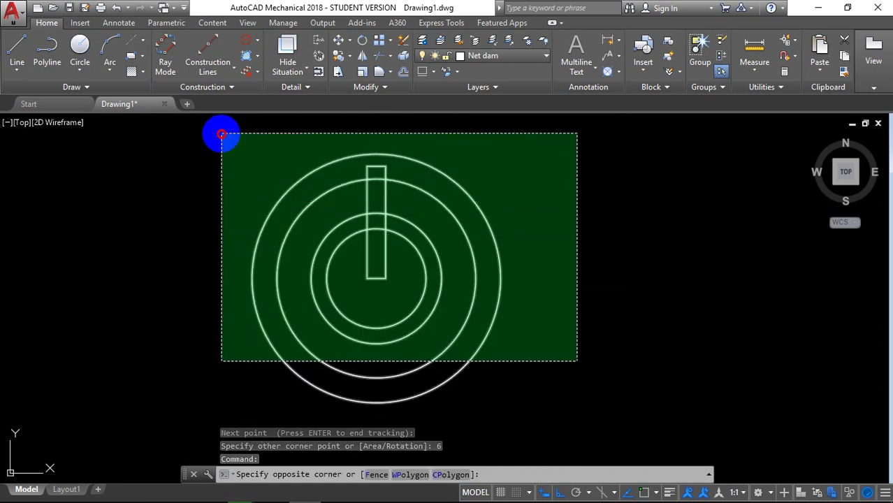
pyautogui.click(221, 133)
pyautogui.write('x')
pyautogui.press('Return')
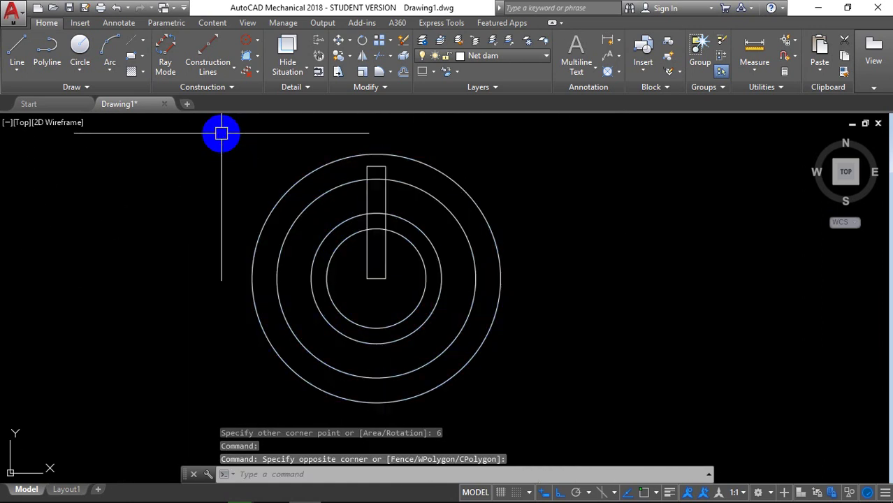
pyautogui.scroll(-2, 440, 212)
# Trim against all geometry, removing the rectangle sides inside the inner circle.
pyautogui.click(567, 326)
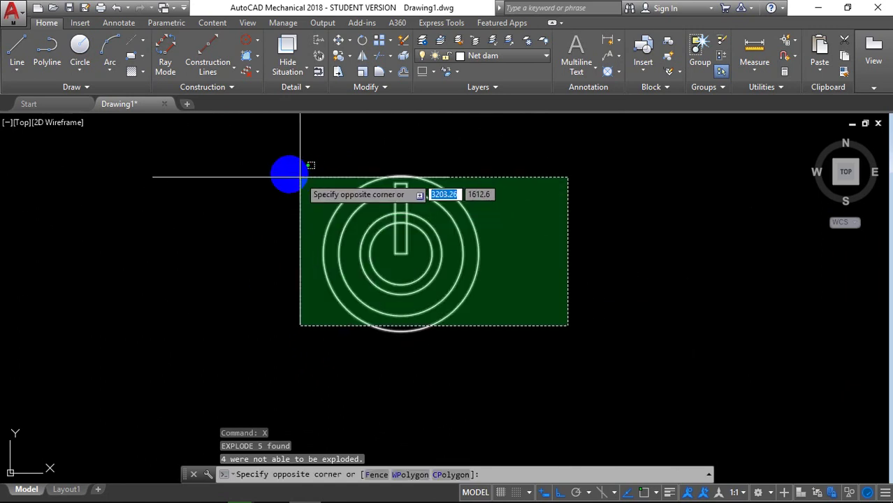
pyautogui.click(282, 162)
pyautogui.write('tr')
pyautogui.press('Return')
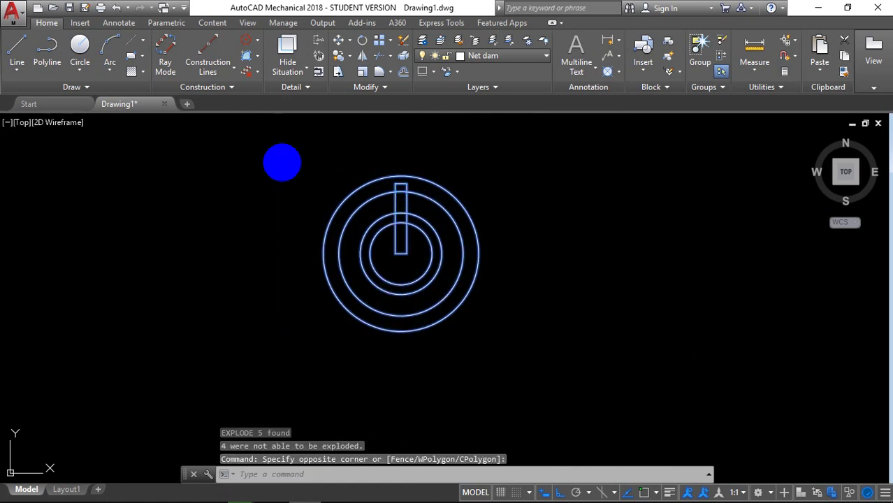
pyautogui.scroll(3, 392, 247)
pyautogui.click(439, 263)
pyautogui.click(405, 253)
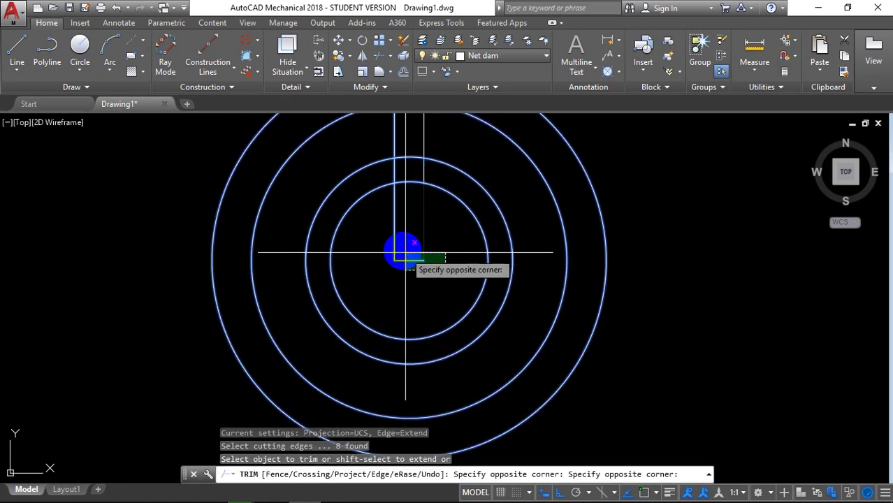
pyautogui.moveTo(406, 243); pyautogui.dragTo(377, 372, button='middle')
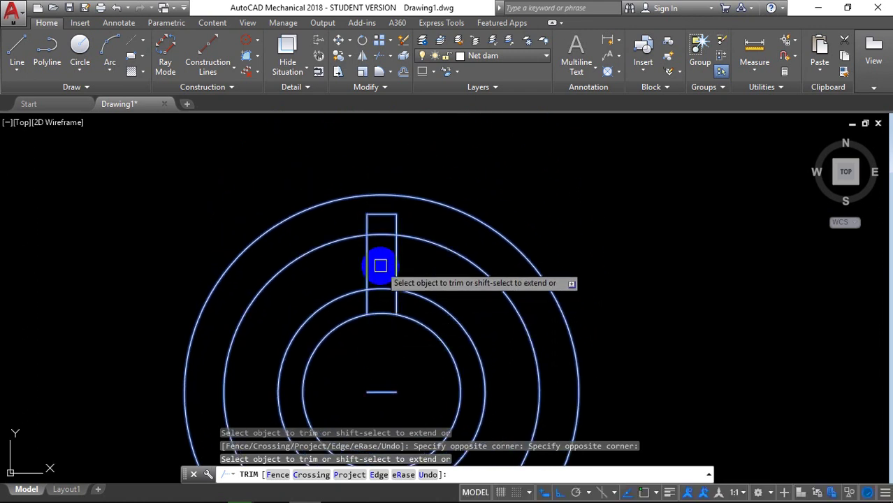
# Trim the arc inside the slot and the line stubs above it.
pyautogui.scroll(4, 386, 300)
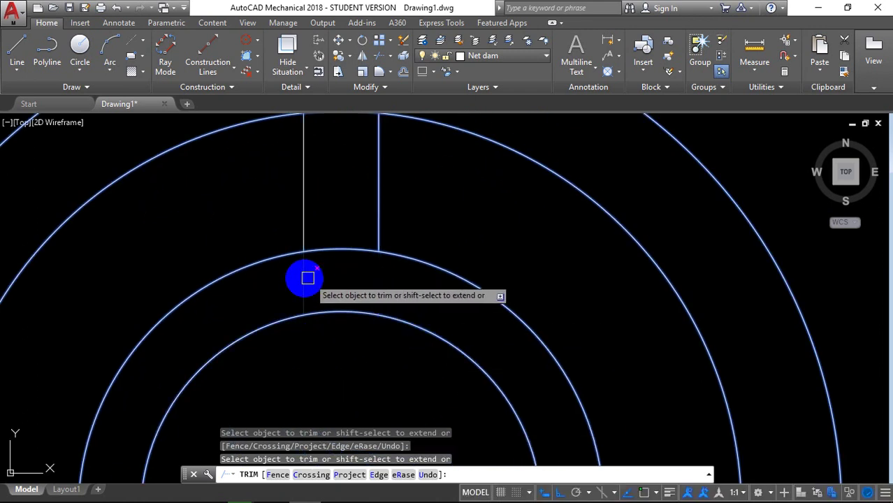
pyautogui.moveTo(355, 285); pyautogui.dragTo(359, 349, button='middle')
pyautogui.click(354, 311)
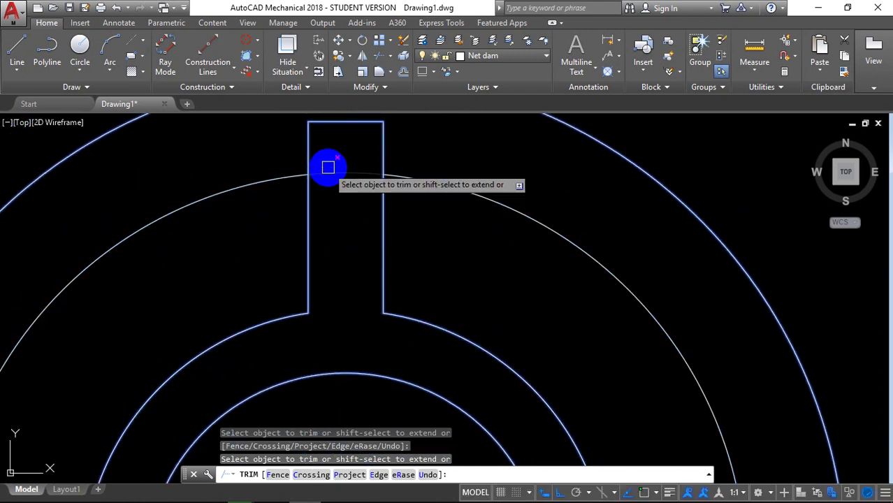
pyautogui.click(424, 138)
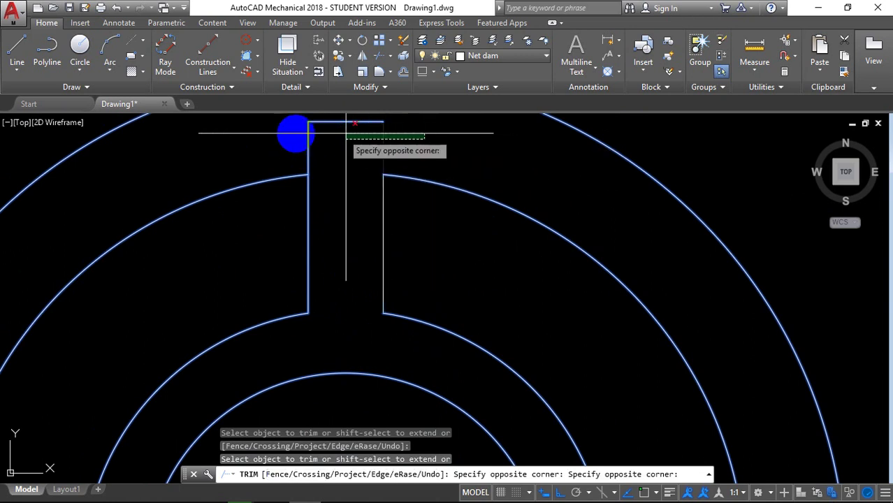
pyautogui.click(298, 116)
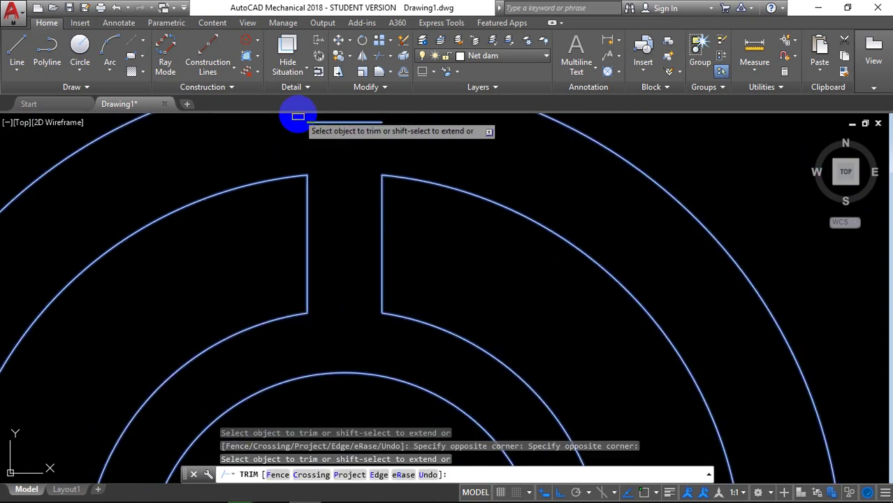
pyautogui.press('Return')
# Select the two short leftover lines at the slot's top and bottom.
pyautogui.click(383, 124)
pyautogui.scroll(-4, 397, 144)
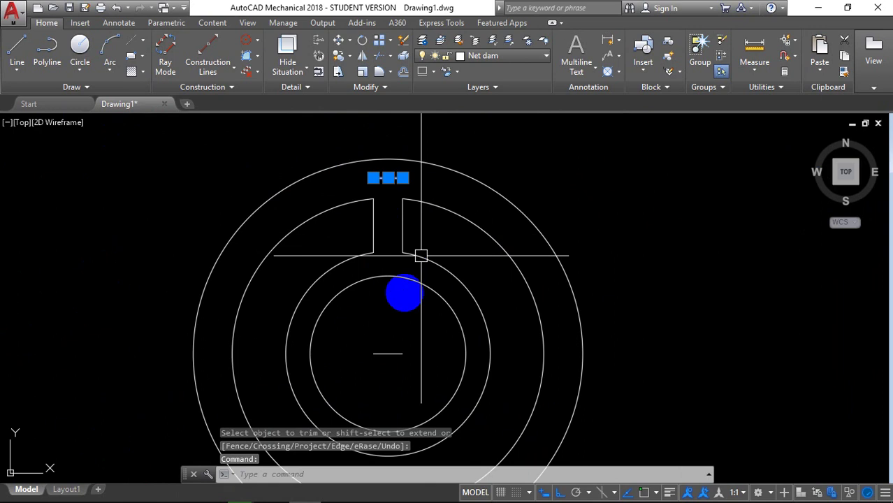
pyautogui.click(394, 351)
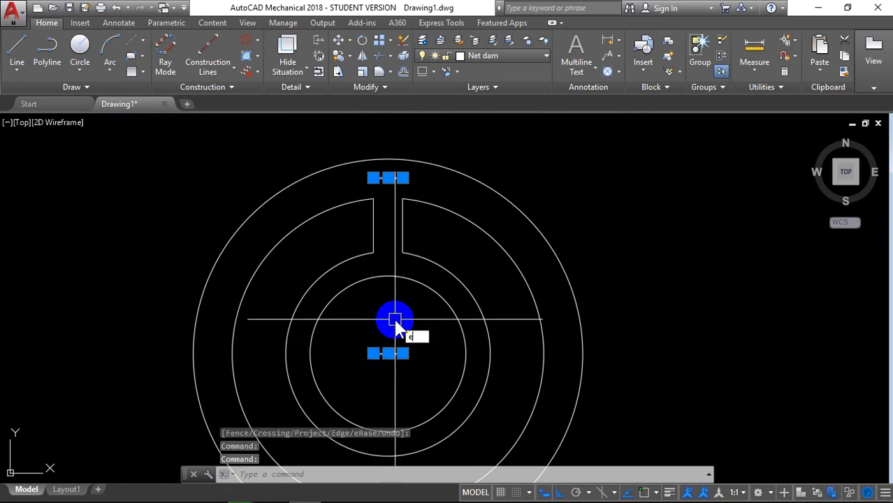
# Erase the two selected leftover lines with E.
pyautogui.write('E')
pyautogui.press('Return')
pyautogui.scroll(-2, 368, 306)
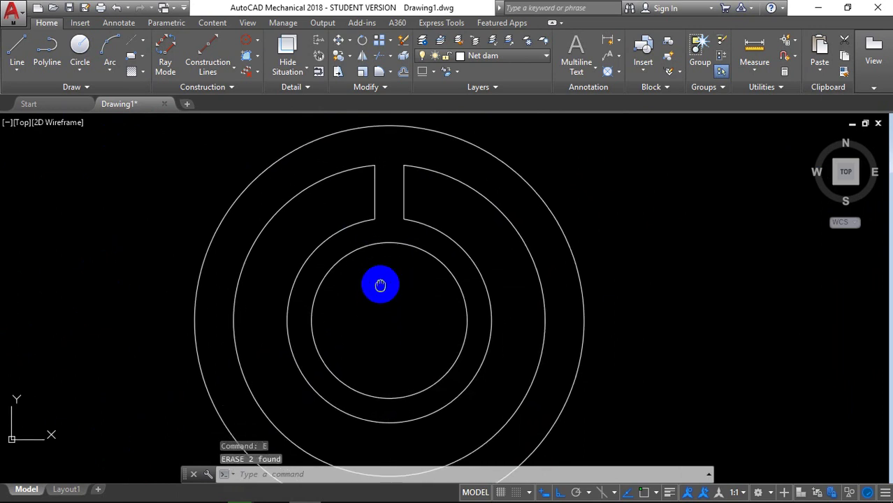
pyautogui.scroll(-2, 374, 285)
pyautogui.scroll(2, 372, 294)
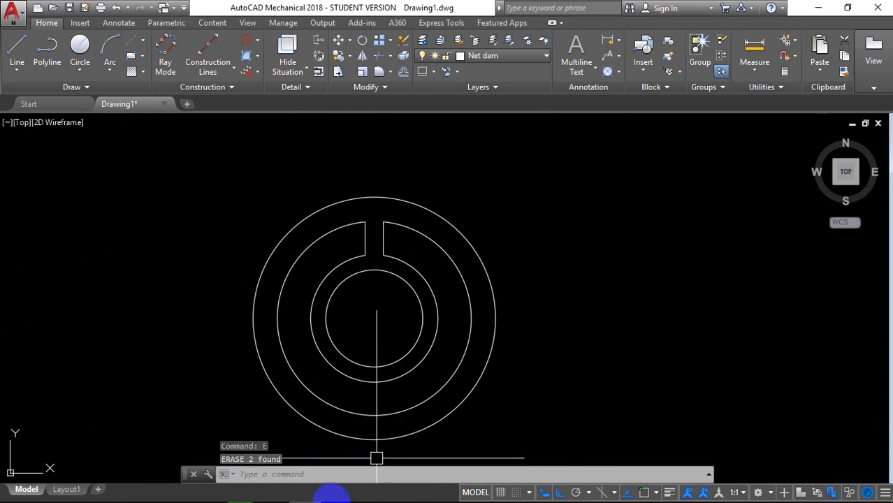
pyautogui.moveTo(272, 489)
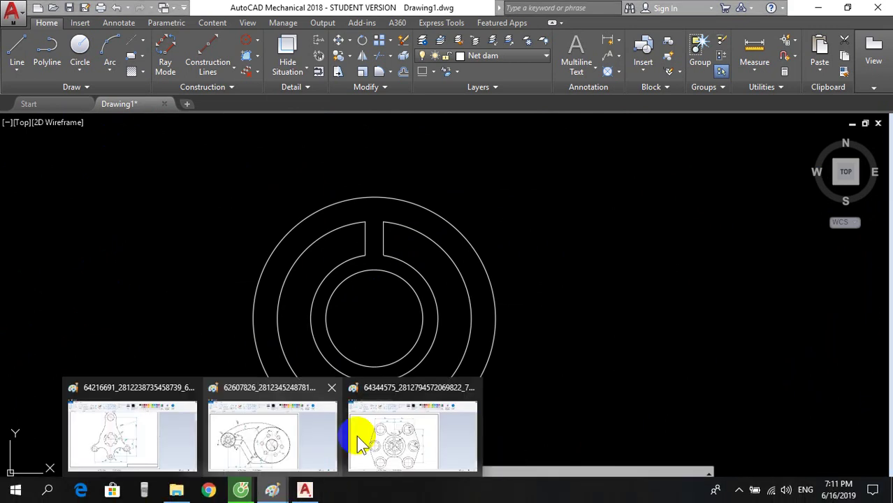
# Glance at the Paint reference drawing and return to AutoCAD.
pyautogui.click(394, 441)
pyautogui.moveTo(304, 490)
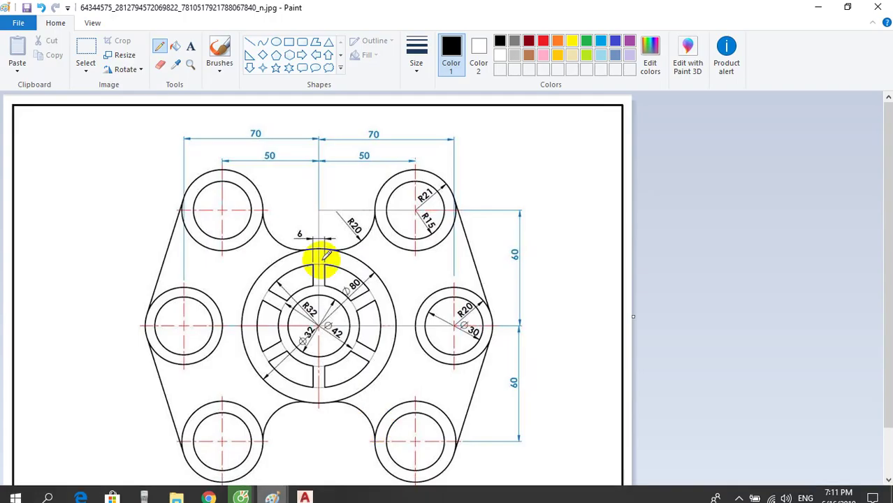
pyautogui.click(311, 497)
pyautogui.scroll(4, 388, 207)
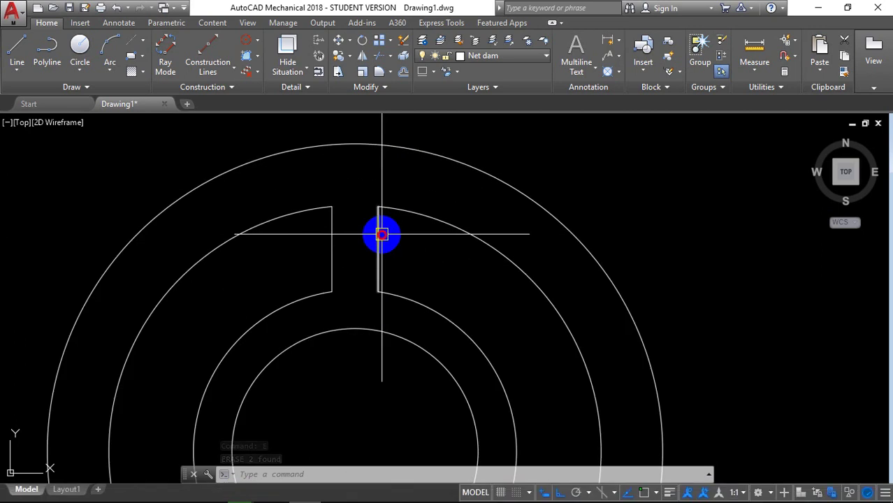
# Polar-array both slot side lines 6 times over 360° around the circles' centre.
pyautogui.click(378, 236)
pyautogui.click(332, 243)
pyautogui.scroll(-3, 369, 343)
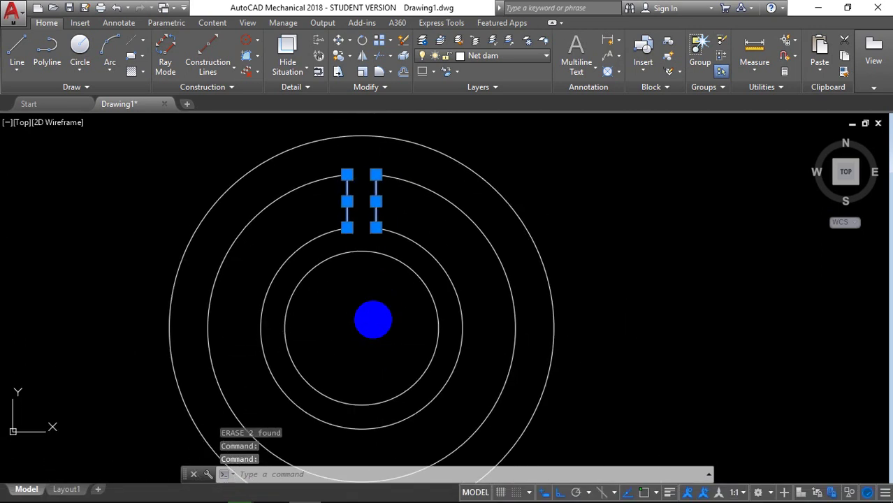
pyautogui.write('ar')
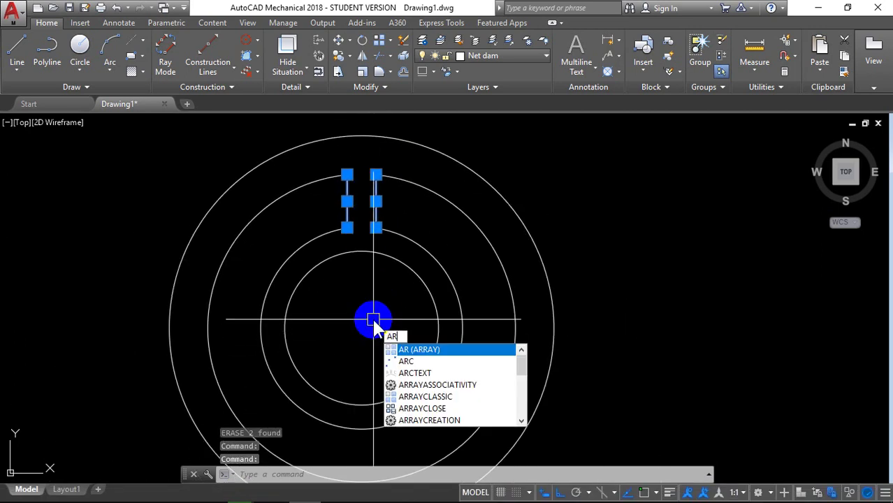
pyautogui.press('Return')
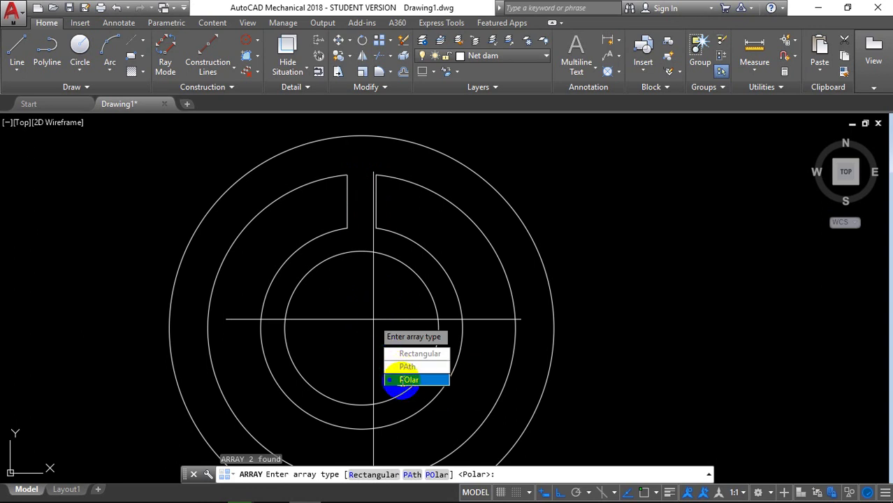
pyautogui.click(398, 379)
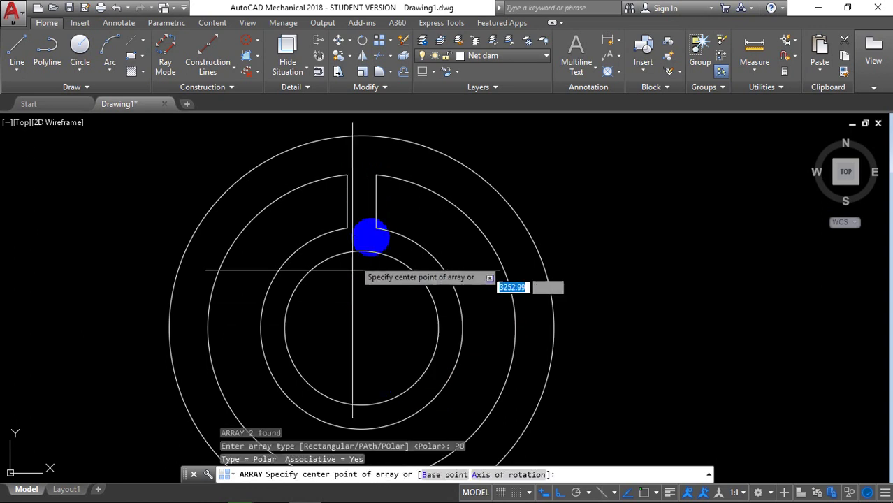
pyautogui.keyDown('shift'); pyautogui.rightClick(398, 259); pyautogui.keyUp('shift')
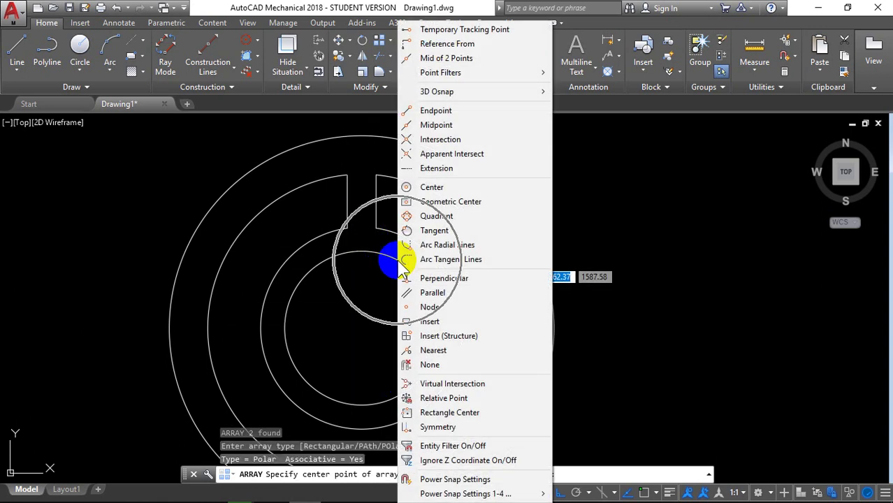
pyautogui.click(451, 189)
pyautogui.click(361, 327)
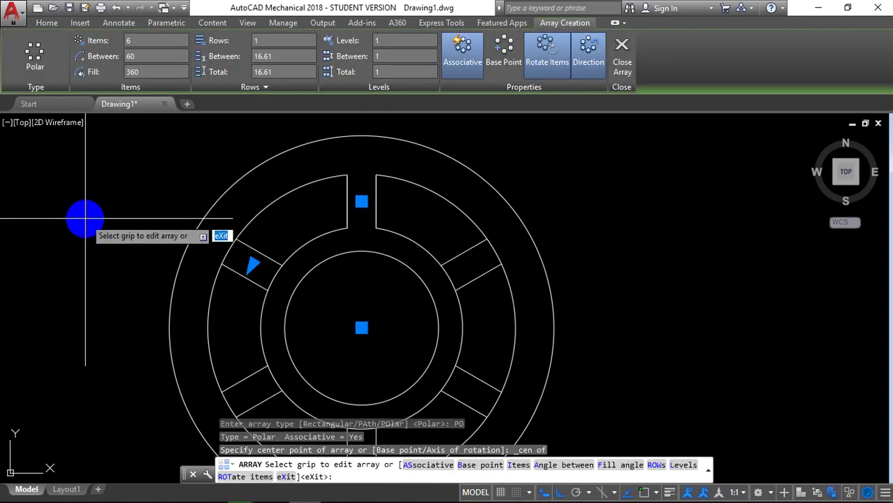
pyautogui.press('Escape')
pyautogui.scroll(-2, 86, 220)
pyautogui.moveTo(287, 276); pyautogui.dragTo(398, 299, button='middle')
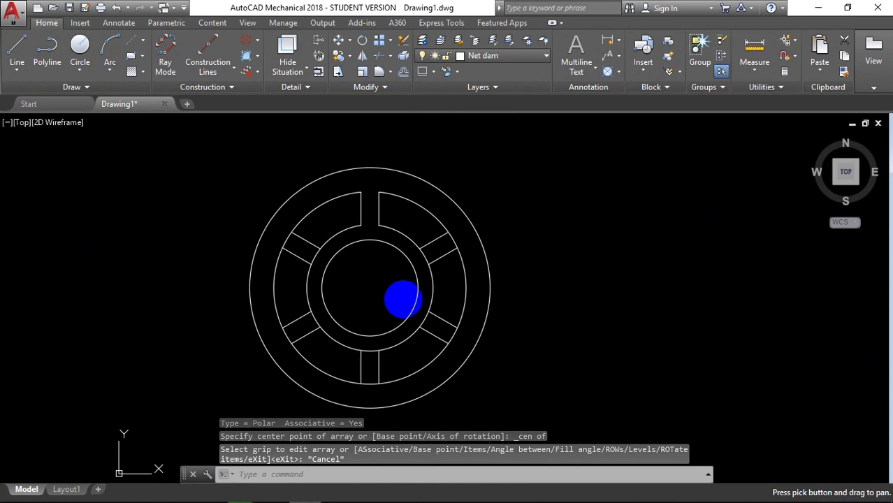
pyautogui.moveTo(447, 497)
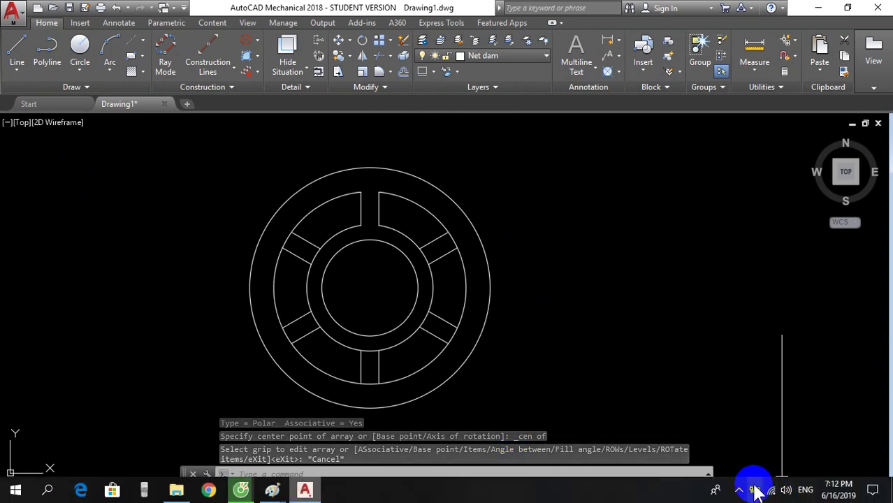
# Explode all the ring and spoke geometry into separate pieces.
pyautogui.click(738, 489)
pyautogui.click(763, 412)
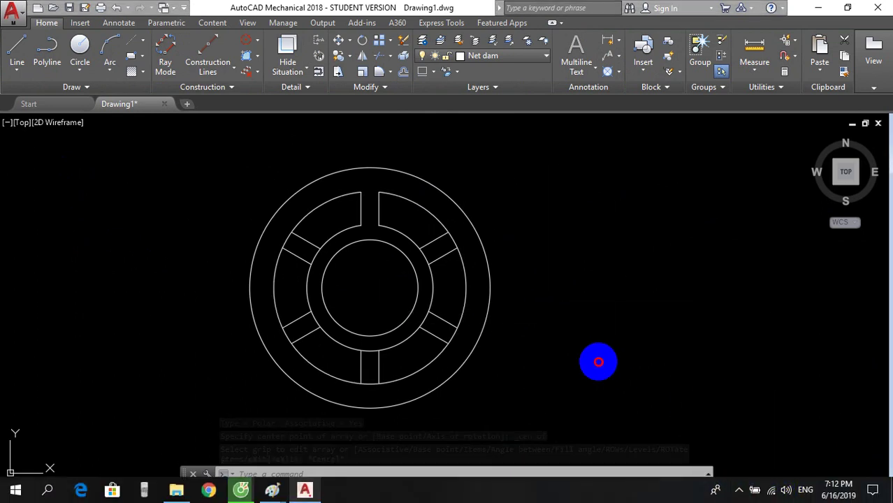
pyautogui.scroll(-2, 555, 330)
pyautogui.moveTo(556, 330); pyautogui.dragTo(514, 377, button='middle')
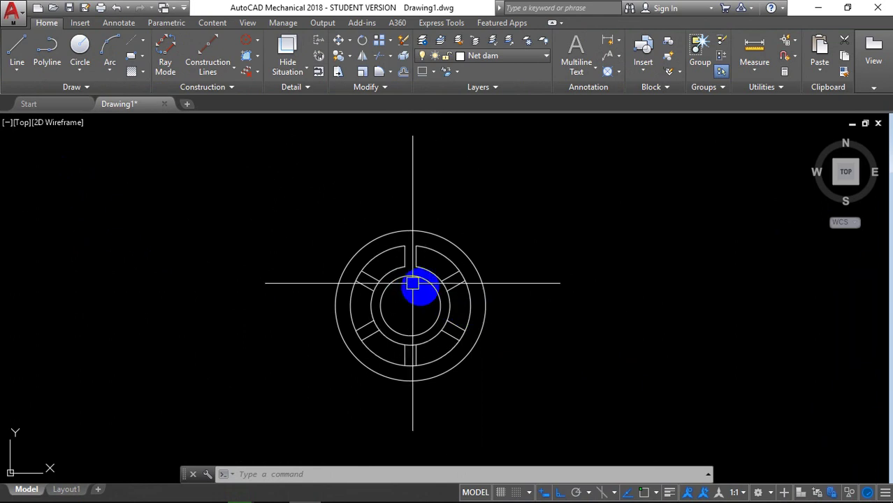
pyautogui.click(559, 424)
pyautogui.click(225, 168)
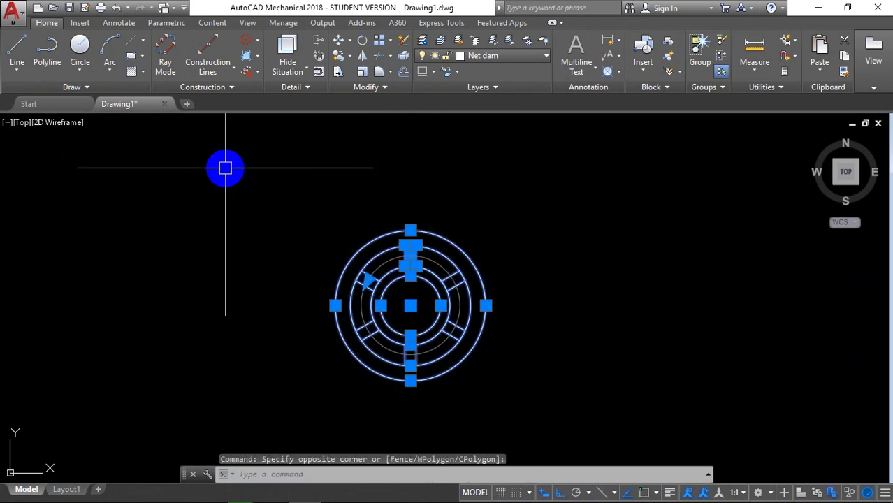
pyautogui.write('x')
pyautogui.press('Return')
# Start TRIM with the whole wheel as cutting edges and remove the first arc pieces between spokes.
pyautogui.click(559, 423)
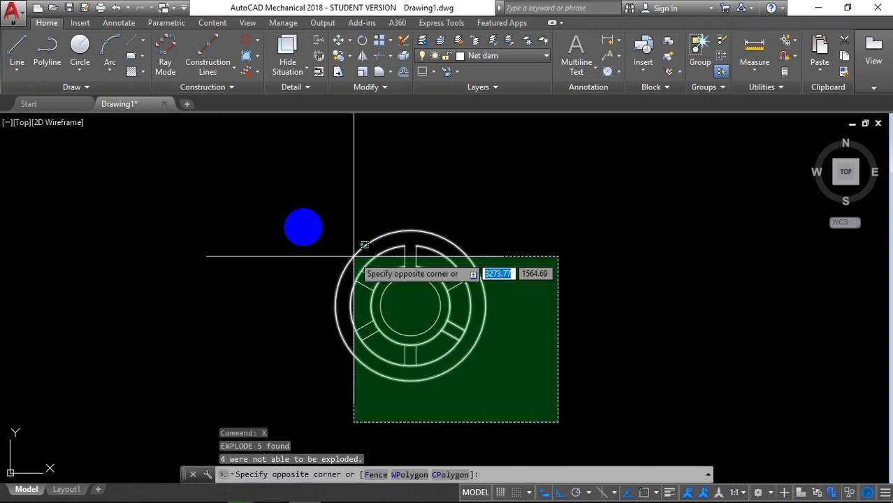
pyautogui.click(239, 182)
pyautogui.press('Return')
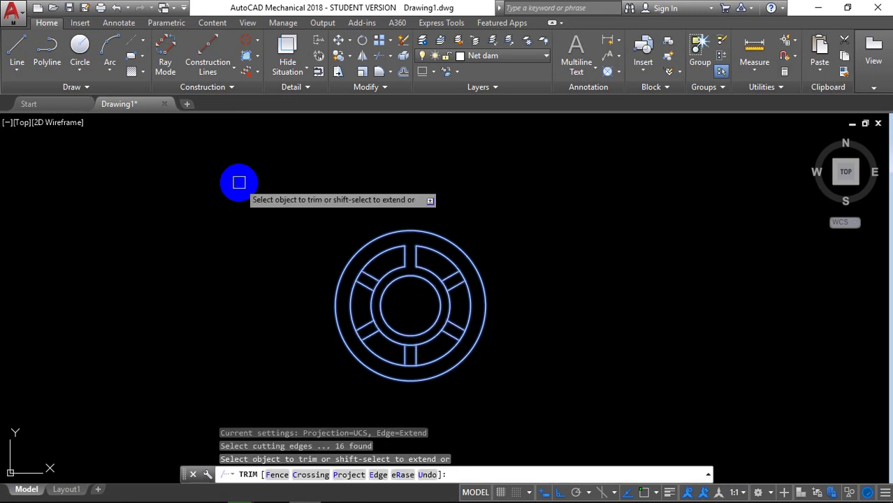
pyautogui.scroll(5, 348, 264)
pyautogui.click(336, 297)
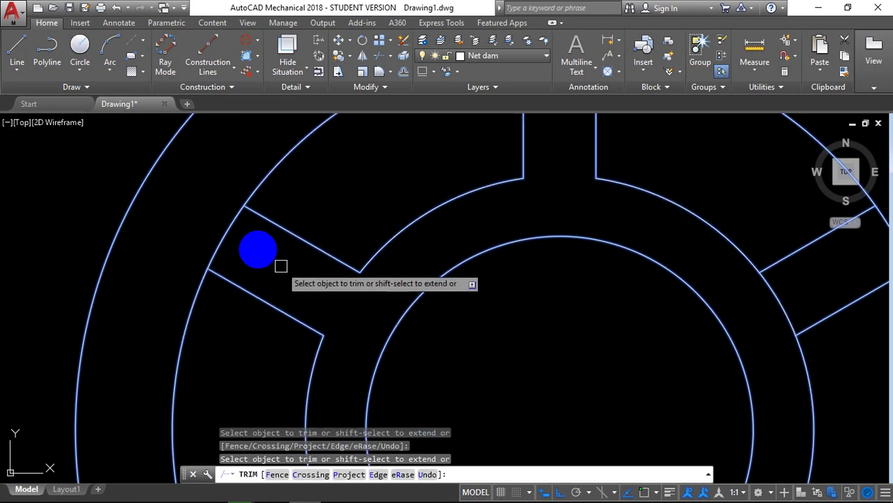
pyautogui.moveTo(343, 264); pyautogui.dragTo(355, 63, button='middle')
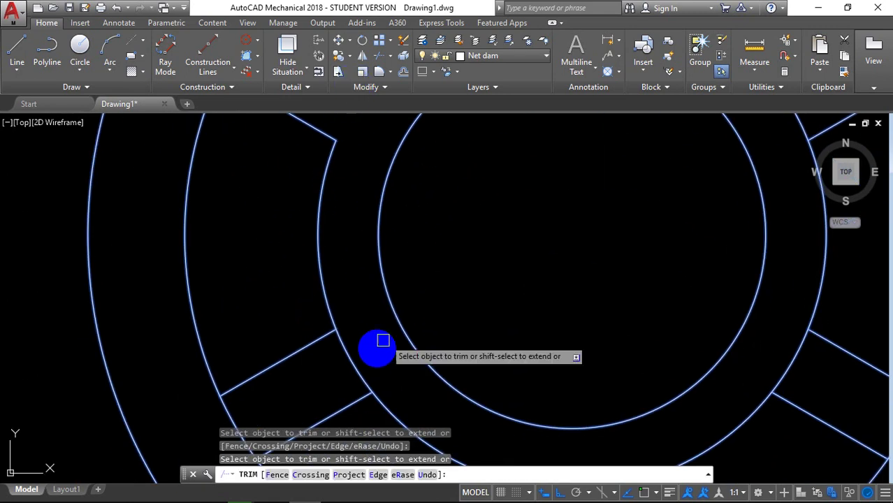
pyautogui.click(335, 353)
pyautogui.click(357, 353)
# Trim the lower-left, bottom, lower-right and next arc pieces between the spokes.
pyautogui.click(270, 399)
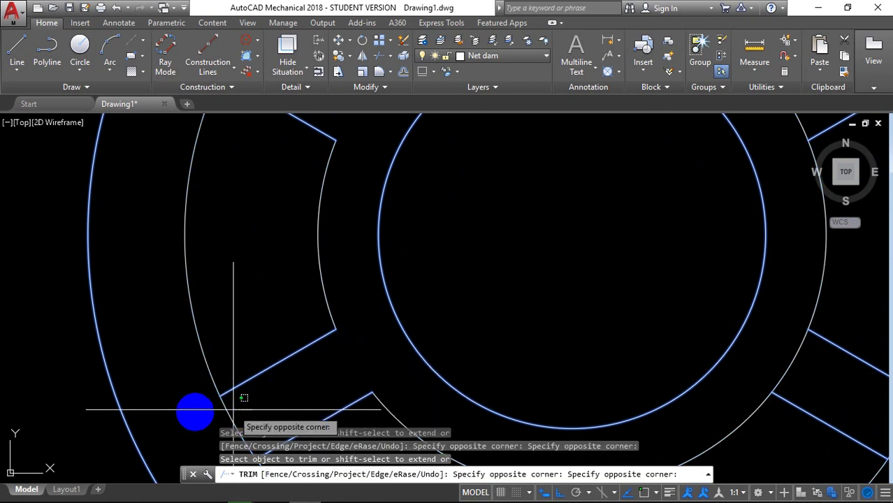
pyautogui.click(194, 410)
pyautogui.moveTo(187, 409); pyautogui.dragTo(362, 295, button='middle')
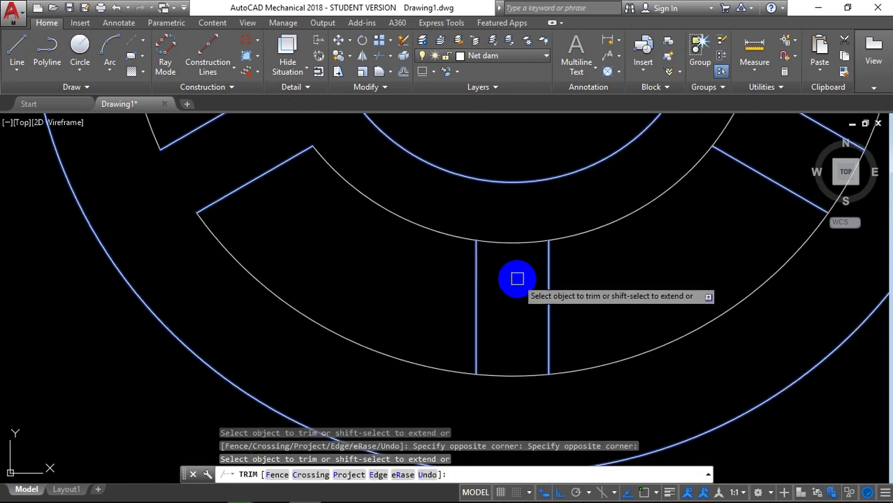
pyautogui.click(516, 280)
pyautogui.click(493, 226)
pyautogui.scroll(-5, 493, 338)
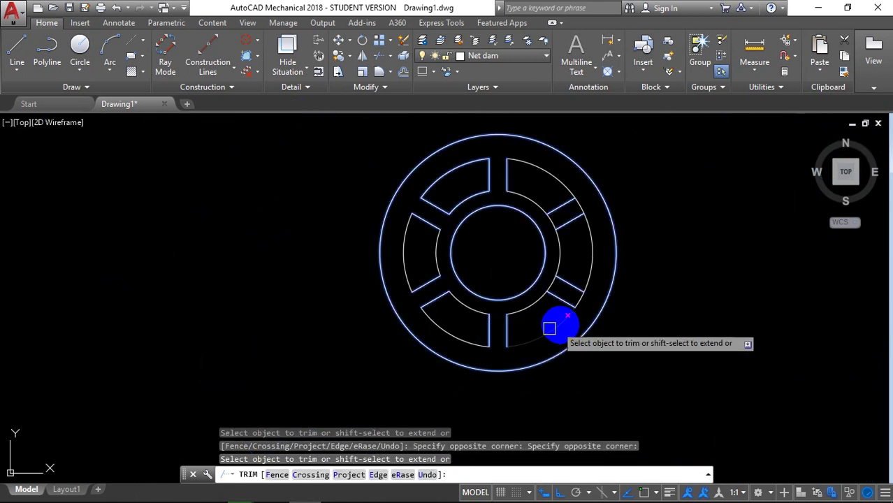
pyautogui.scroll(6, 430, 359)
pyautogui.click(520, 353)
pyautogui.click(478, 333)
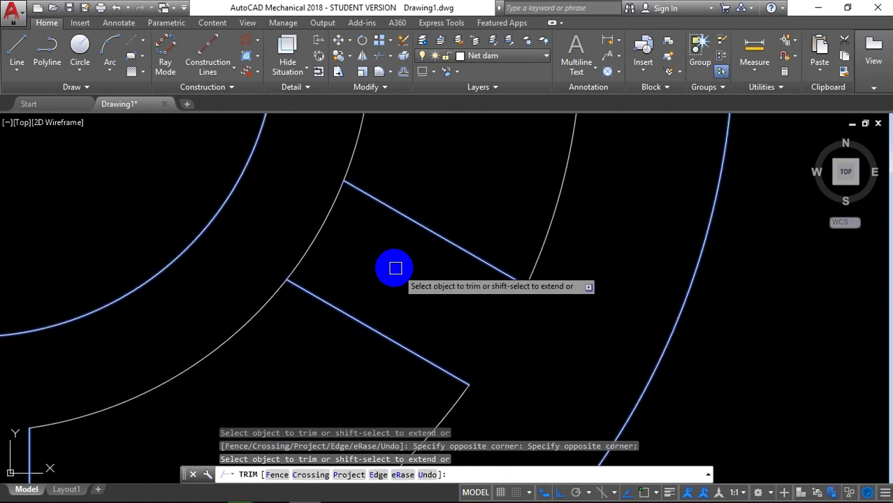
pyautogui.click(388, 250)
pyautogui.click(286, 235)
# Finish trimming and re-centre the wheel showing its six curved windows.
pyautogui.scroll(-4, 289, 233)
pyautogui.moveTo(289, 233); pyautogui.dragTo(331, 319, button='middle')
pyautogui.scroll(5, 330, 320)
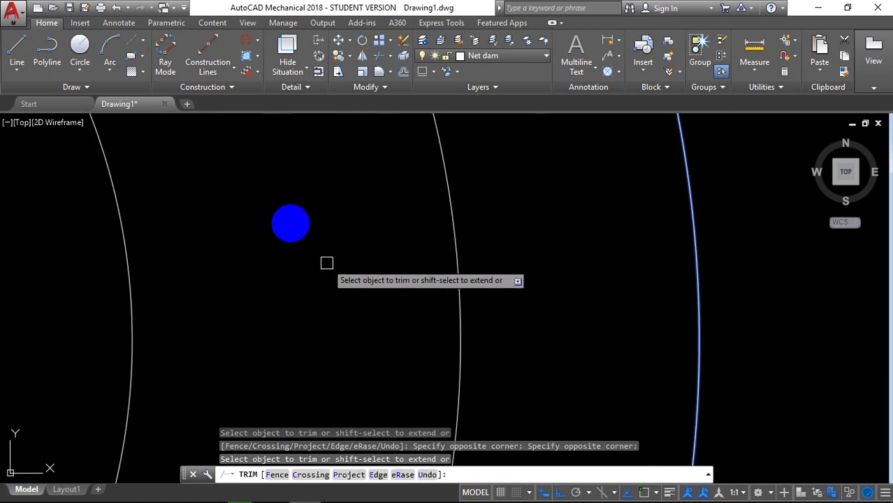
pyautogui.scroll(2, 327, 262)
pyautogui.scroll(2, 369, 393)
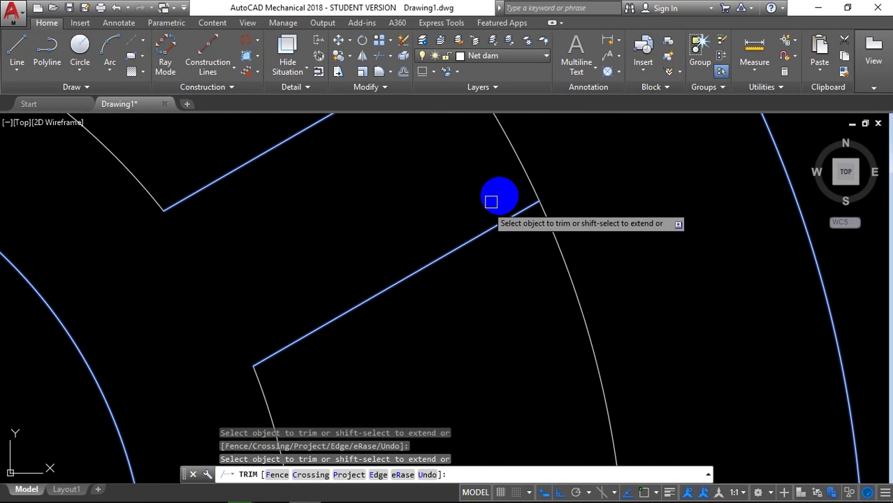
pyautogui.press('Return')
pyautogui.scroll(-10, 572, 167)
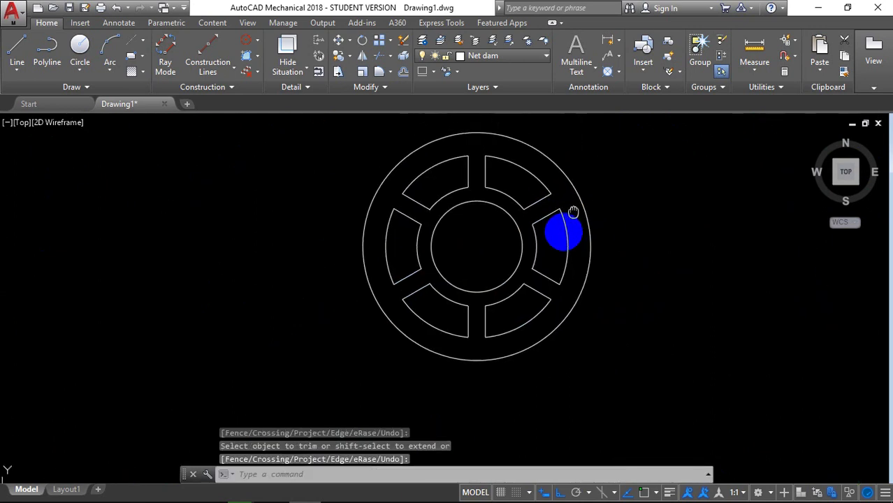
pyautogui.moveTo(576, 167); pyautogui.dragTo(574, 265, button='middle')
pyautogui.moveTo(654, 251)
pyautogui.mouseDown(button='middle')
pyautogui.moveTo(565, 244)
pyautogui.moveTo(431, 304)
pyautogui.mouseUp(button='middle')
pyautogui.scroll(-4, 565, 244)
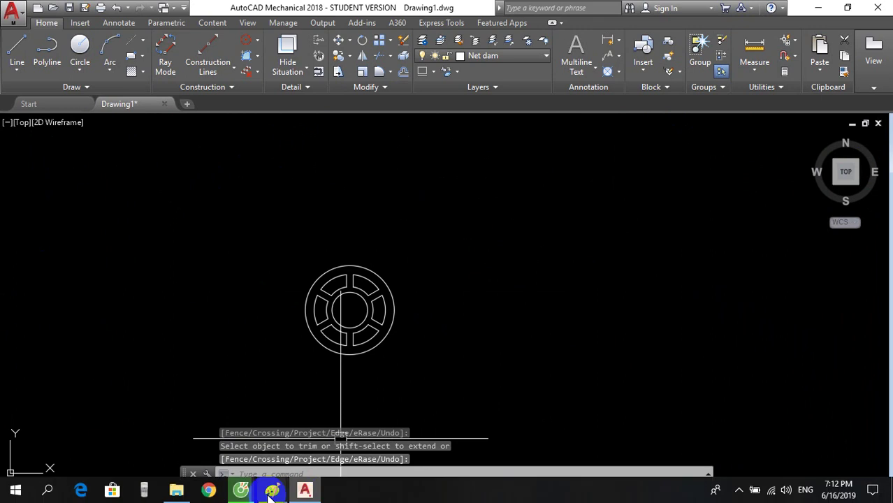
pyautogui.moveTo(272, 490)
pyautogui.click(393, 441)
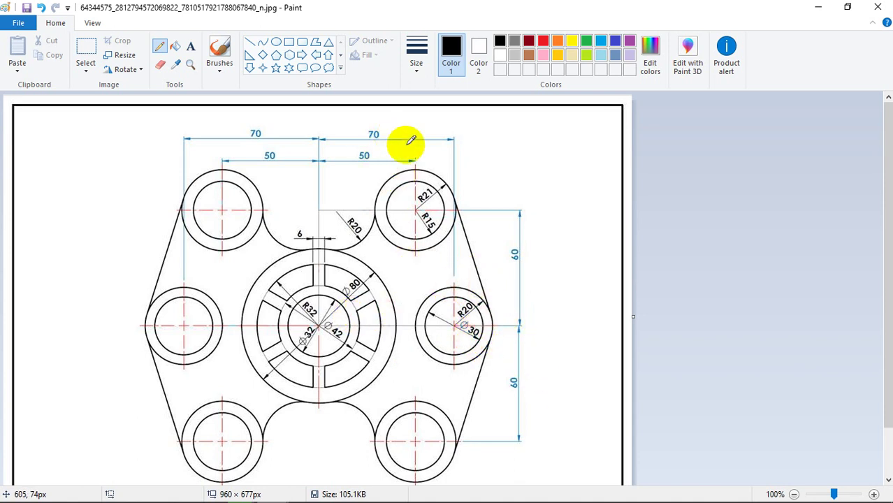
# Draw a radius-20 circle centred 70 to the right of the wheel centre, tracked from it.
pyautogui.click(305, 489)
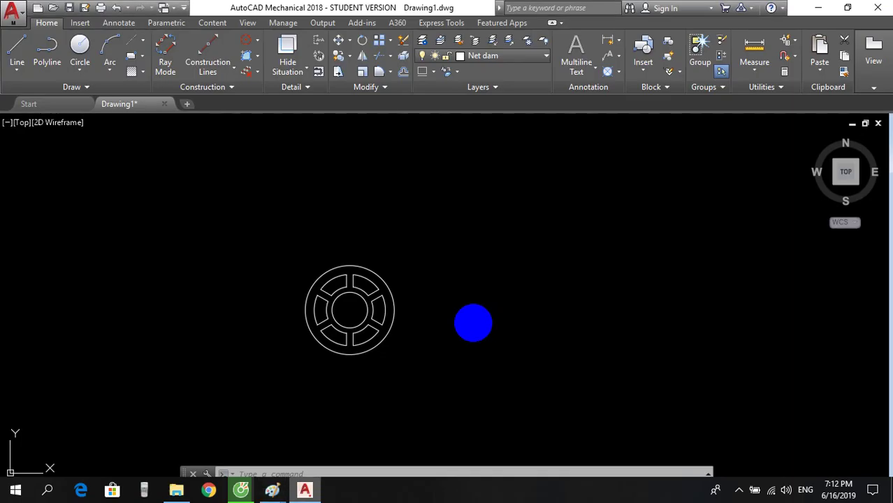
pyautogui.moveTo(429, 306); pyautogui.dragTo(466, 292, button='middle')
pyautogui.write('c')
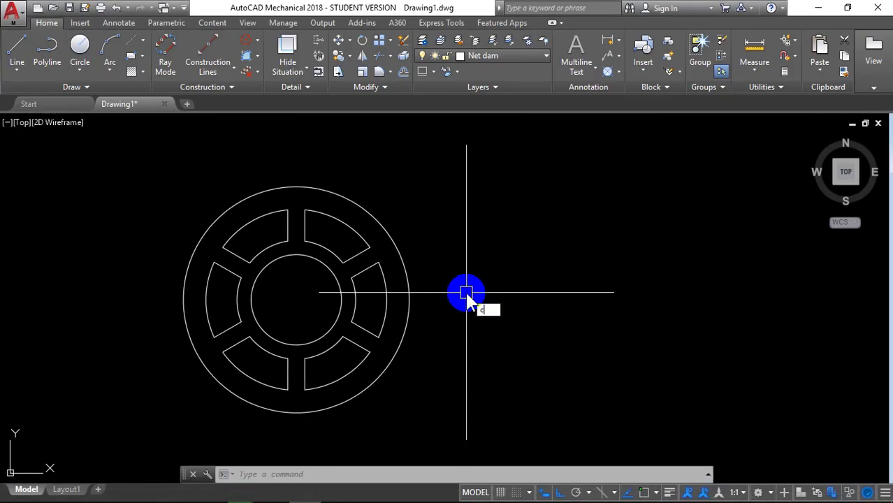
pyautogui.press('Return')
pyautogui.press('Return')
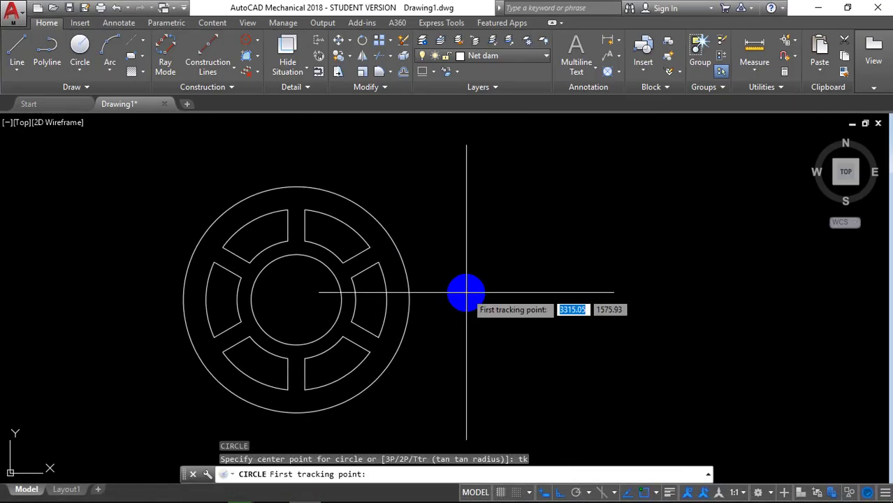
pyautogui.click(294, 299)
pyautogui.scroll(4, 355, 303)
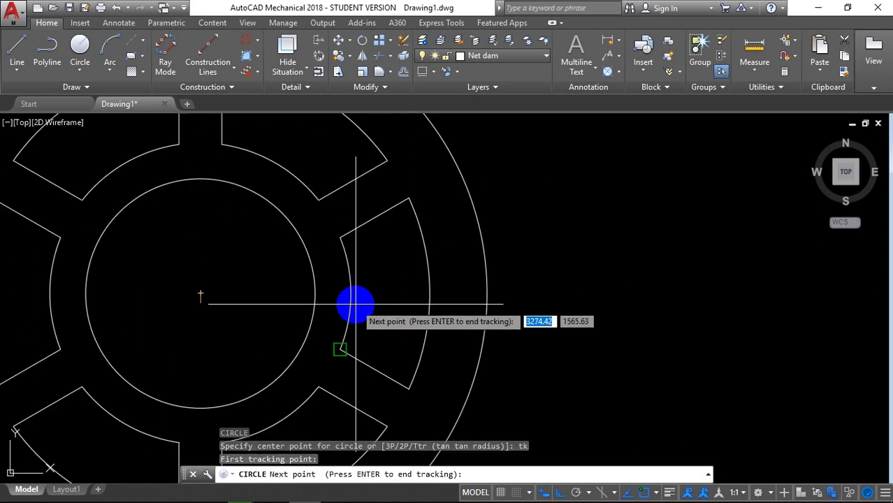
pyautogui.scroll(2, 213, 295)
pyautogui.write('70')
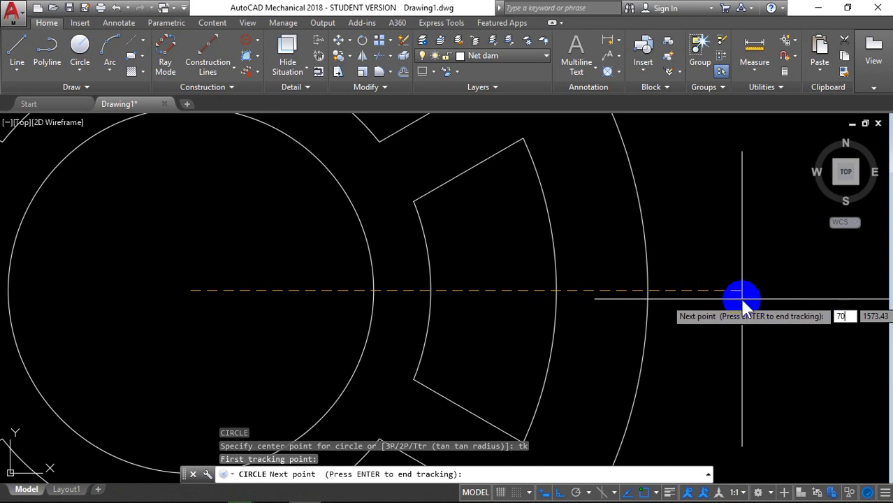
pyautogui.press('Return')
pyautogui.press('Return')
pyautogui.scroll(-5, 741, 299)
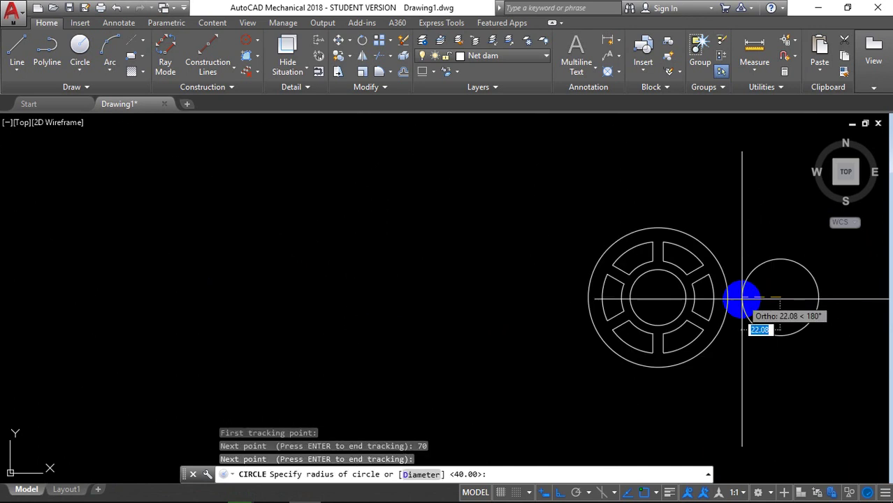
pyautogui.moveTo(748, 294); pyautogui.dragTo(564, 299, button='middle')
pyautogui.scroll(2, 611, 295)
pyautogui.scroll(1, 618, 297)
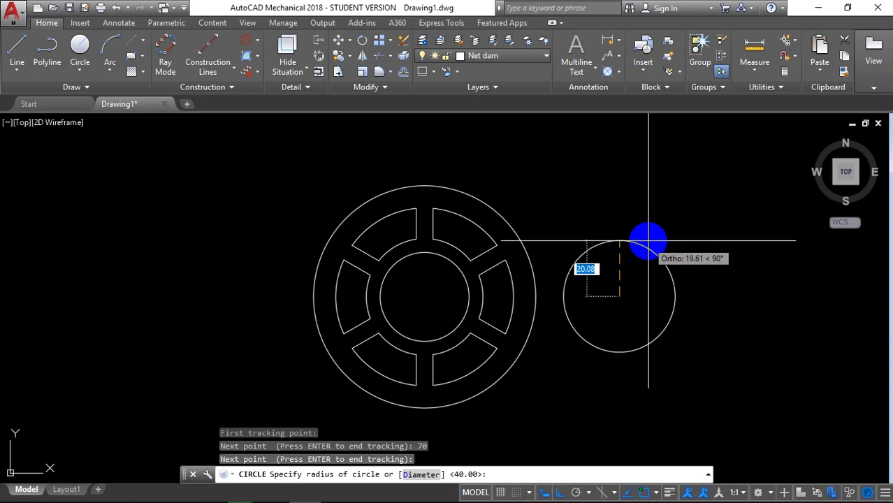
pyautogui.write('0')
pyautogui.press('Return')
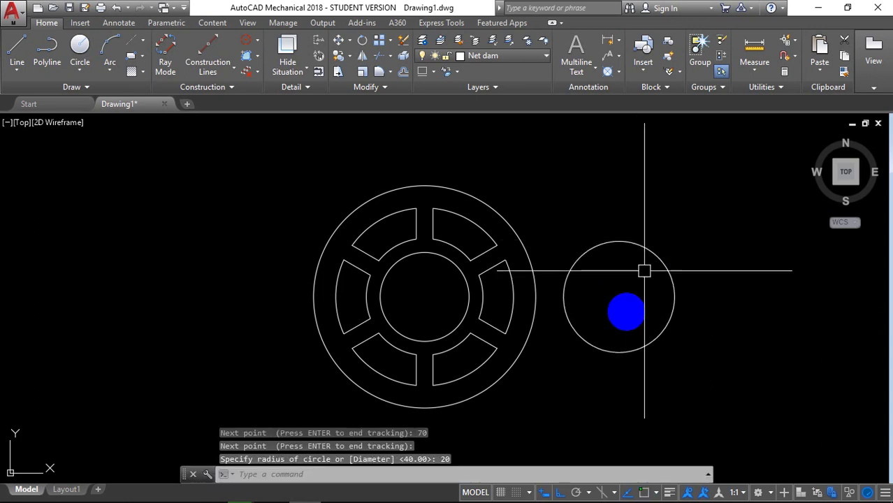
# Add a concentric radius-15 circle inside the new boss, then check the Paint reference.
pyautogui.press('Return')
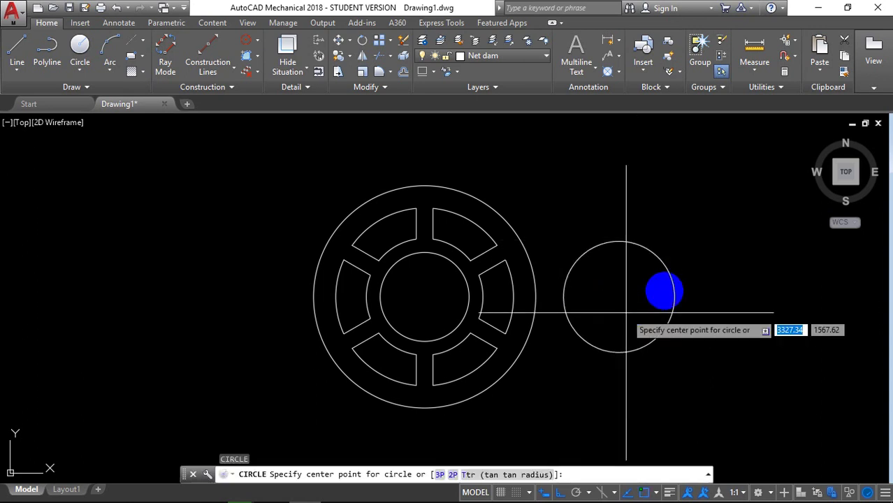
pyautogui.click(619, 296)
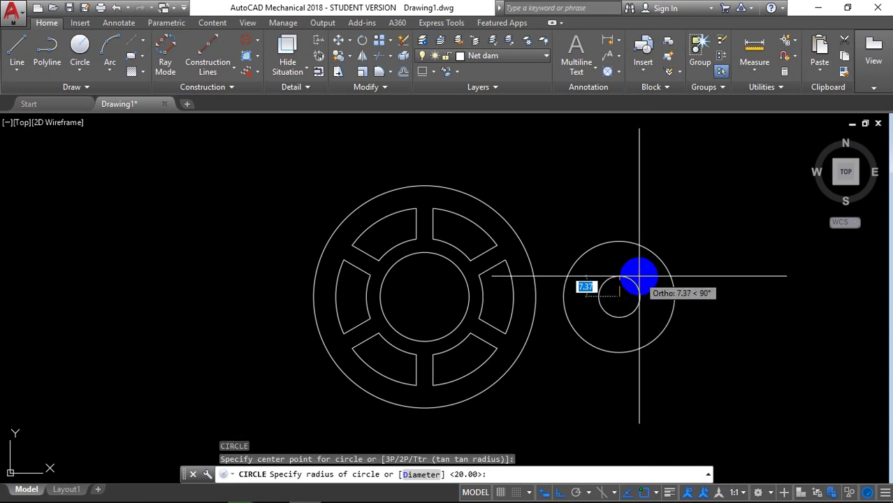
pyautogui.press('Return')
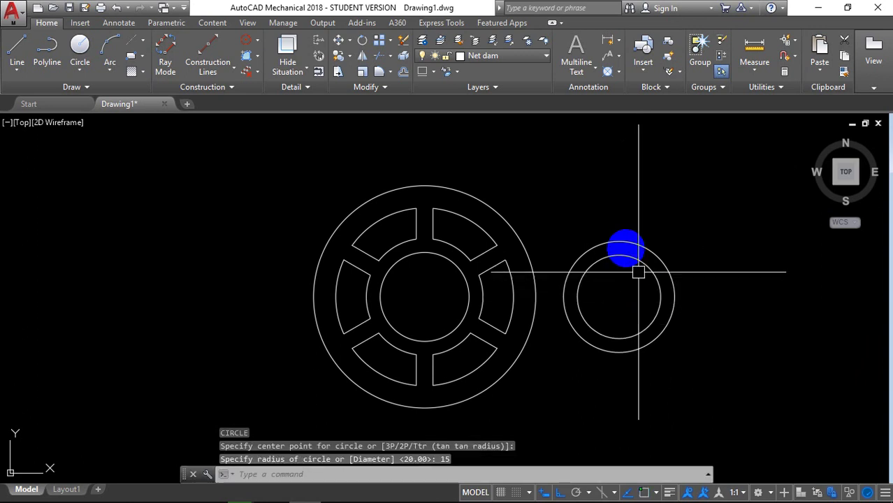
pyautogui.moveTo(638, 272)
pyautogui.mouseDown(button='middle')
pyautogui.moveTo(534, 255)
pyautogui.moveTo(504, 282)
pyautogui.mouseUp(button='middle')
pyautogui.scroll(-4, 534, 255)
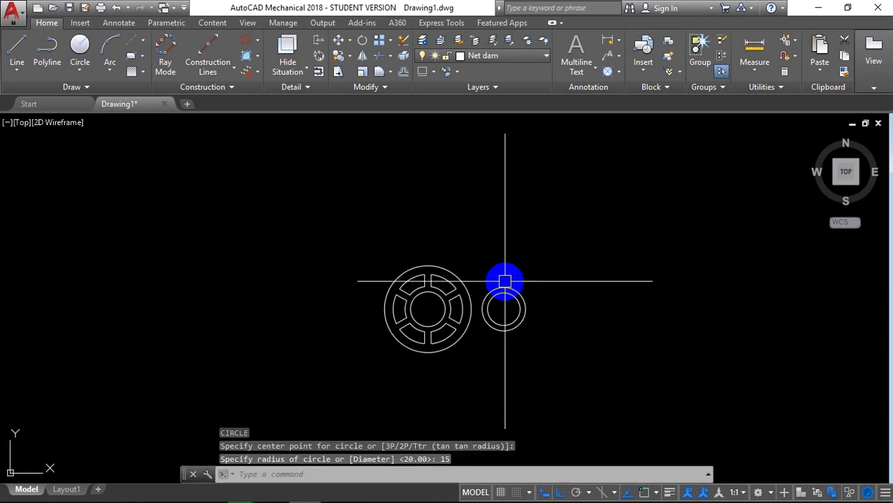
pyautogui.scroll(4, 504, 282)
pyautogui.scroll(-2, 505, 283)
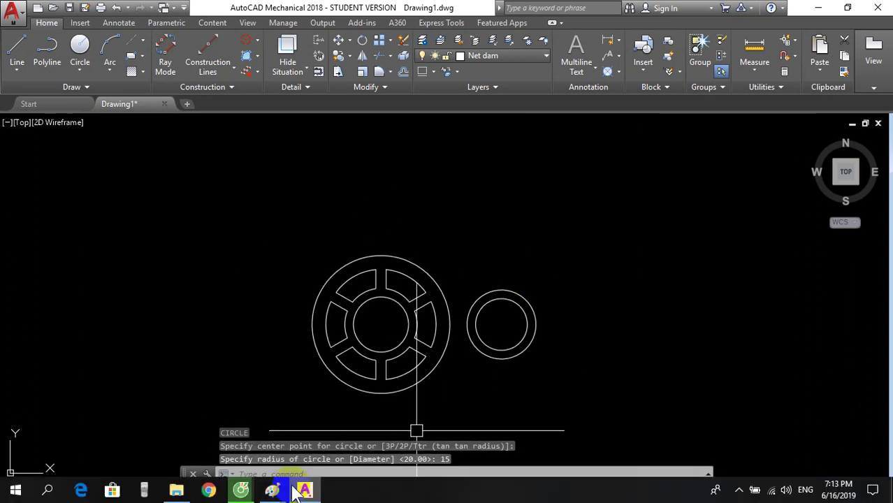
pyautogui.click(386, 460)
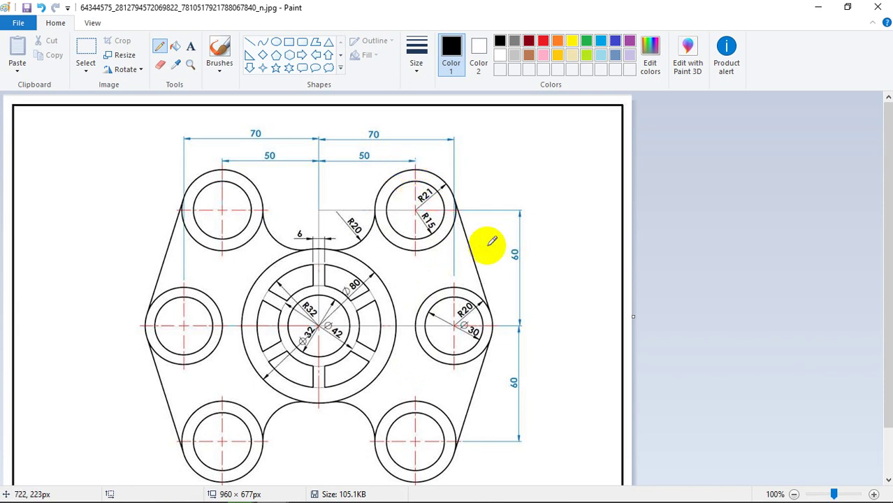
# Draw a radius-21 circle centred 60 above the wheel centre, tracked from it.
pyautogui.click(307, 405)
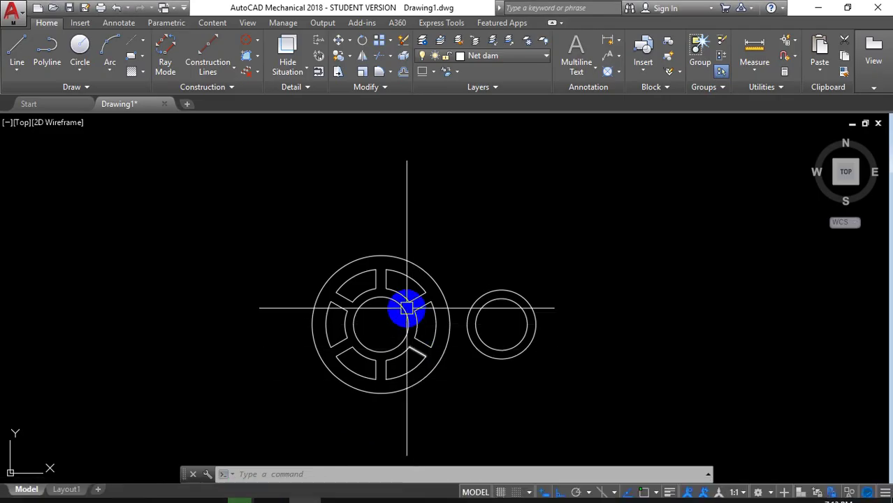
pyautogui.scroll(5, 442, 266)
pyautogui.scroll(-3, 461, 255)
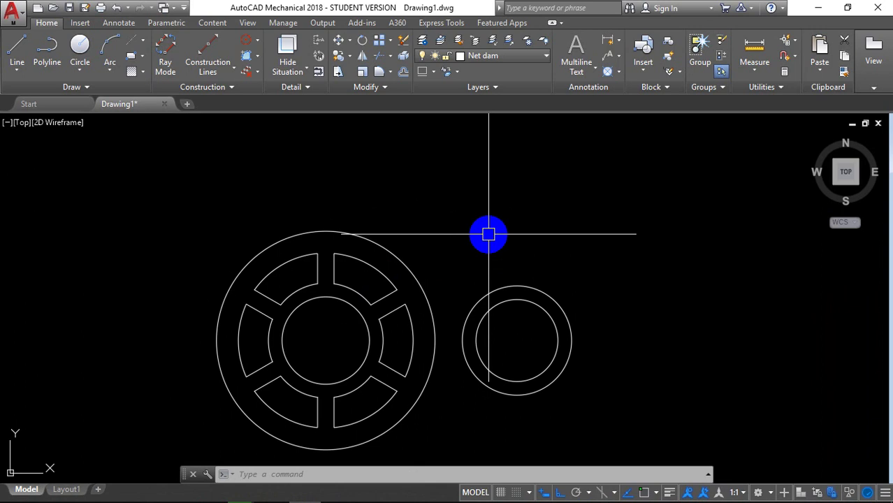
pyautogui.write('c')
pyautogui.press('Return')
pyautogui.write('tk')
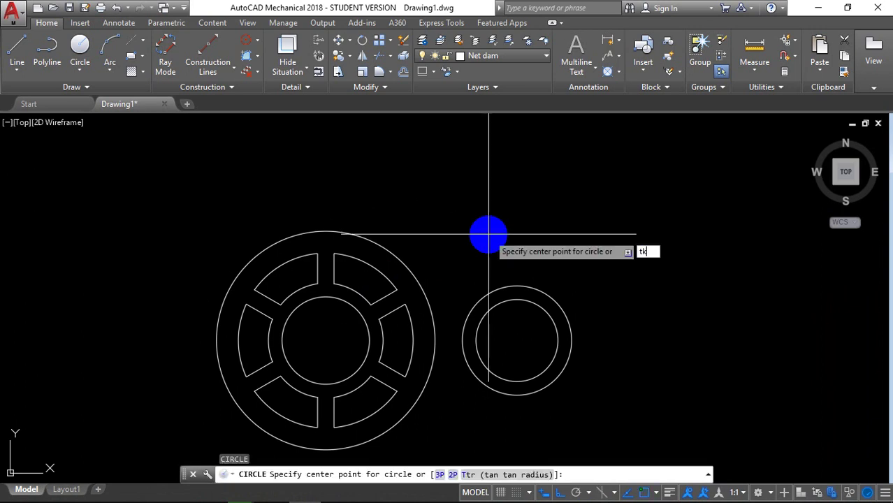
pyautogui.press('Return')
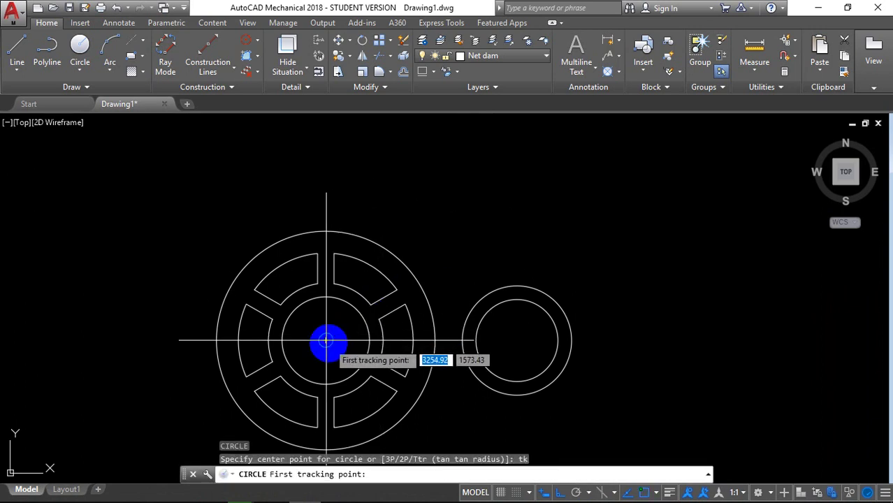
pyautogui.click(326, 340)
pyautogui.scroll(5, 336, 224)
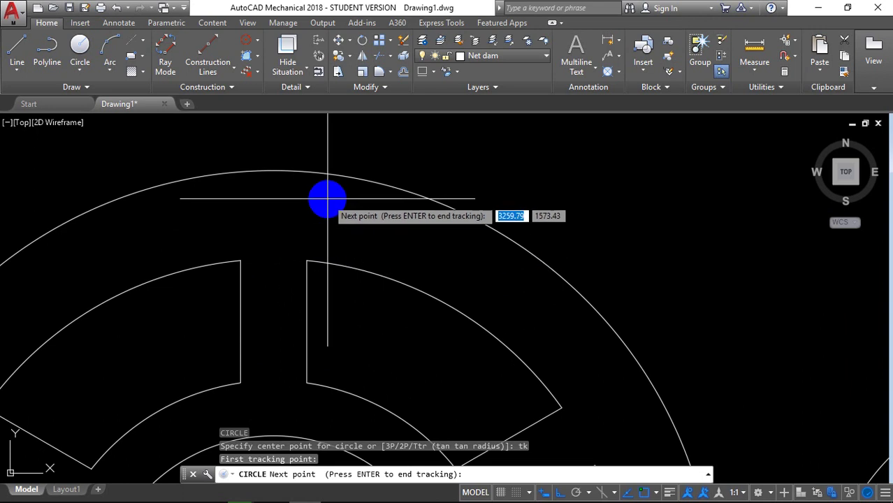
pyautogui.scroll(-4, 273, 138)
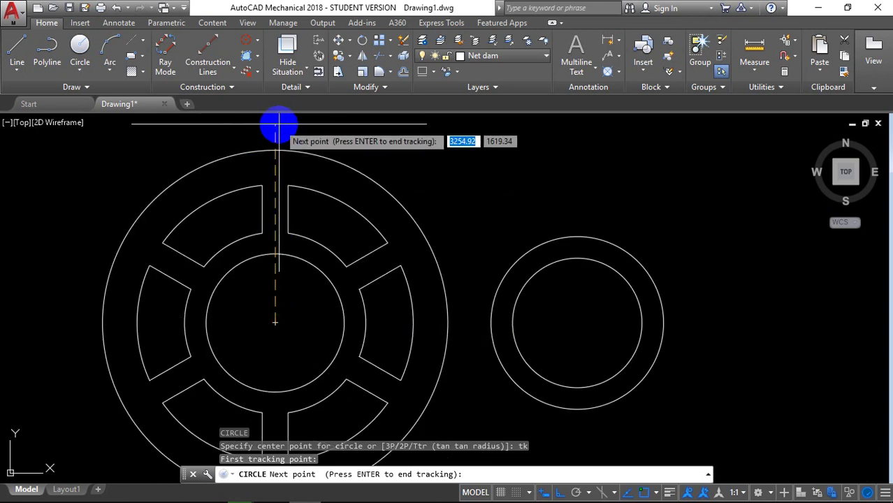
pyautogui.press('Return')
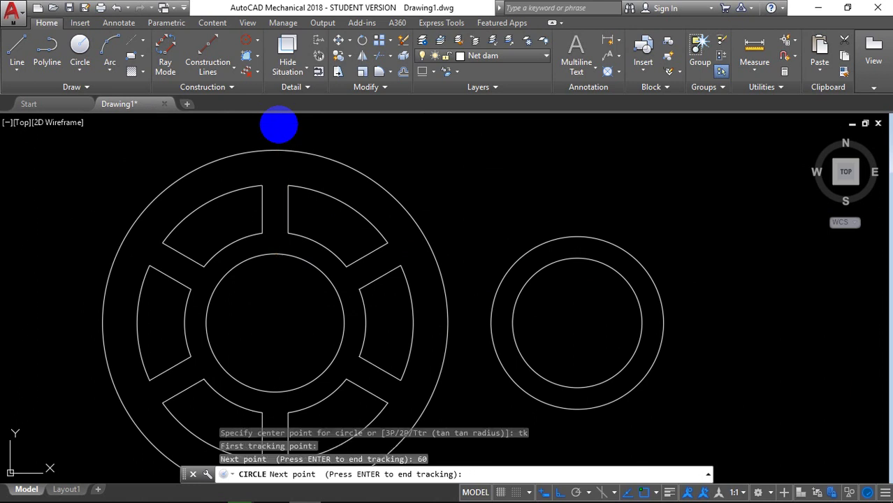
pyautogui.press('Return')
pyautogui.scroll(3, 296, 137)
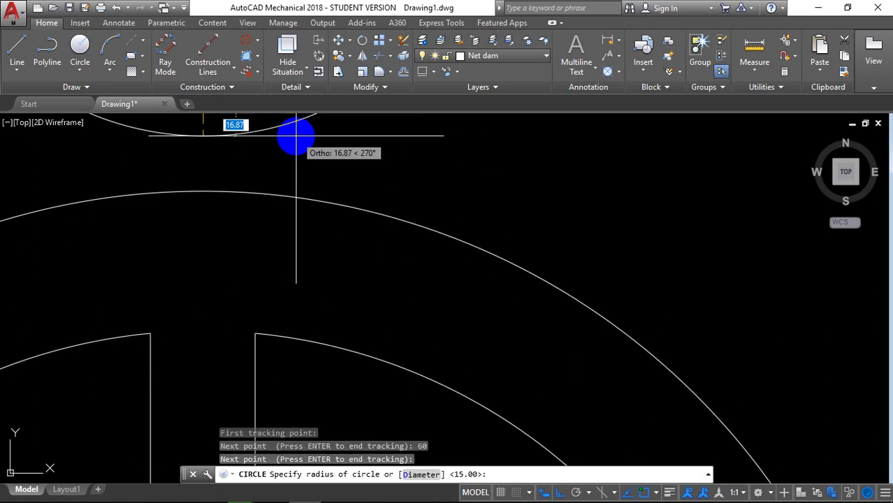
pyautogui.scroll(-7, 296, 136)
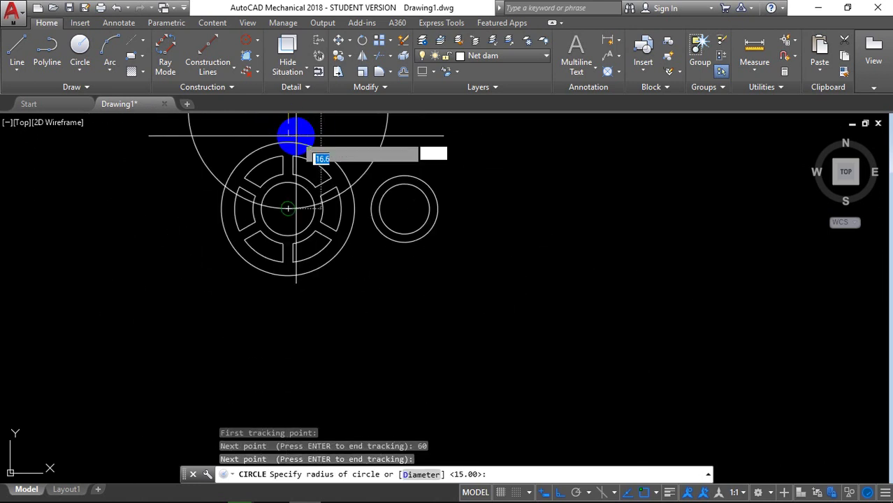
pyautogui.click(363, 142)
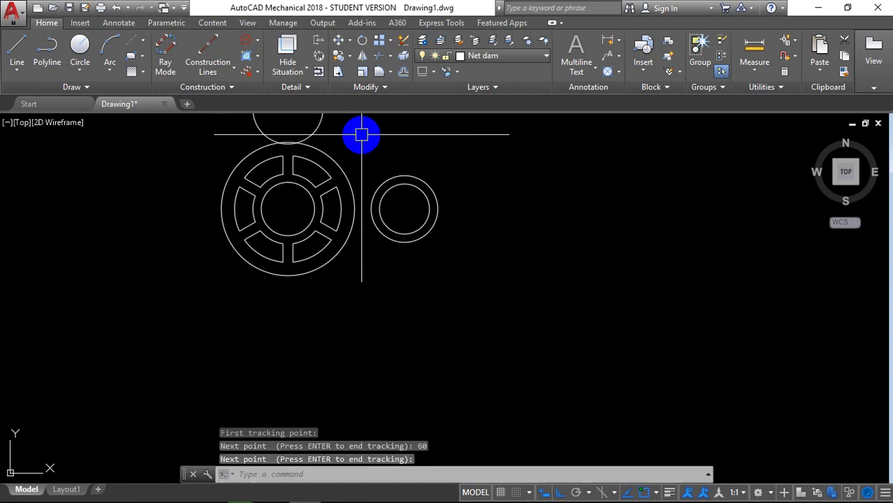
# Add a concentric radius-15 circle at the boss centre and select both boss circles.
pyautogui.moveTo(362, 135); pyautogui.dragTo(329, 222, button='middle')
pyautogui.scroll(1, 314, 202)
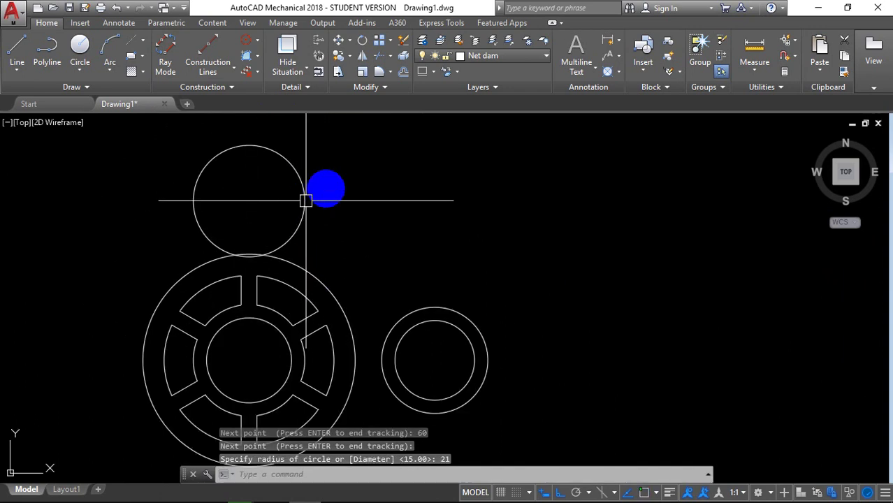
pyautogui.scroll(1, 364, 204)
pyautogui.press('Return')
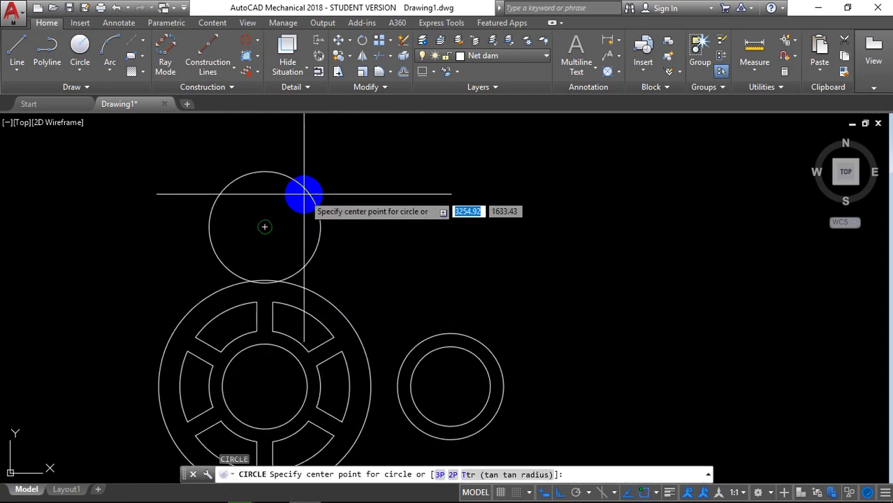
pyautogui.click(264, 226)
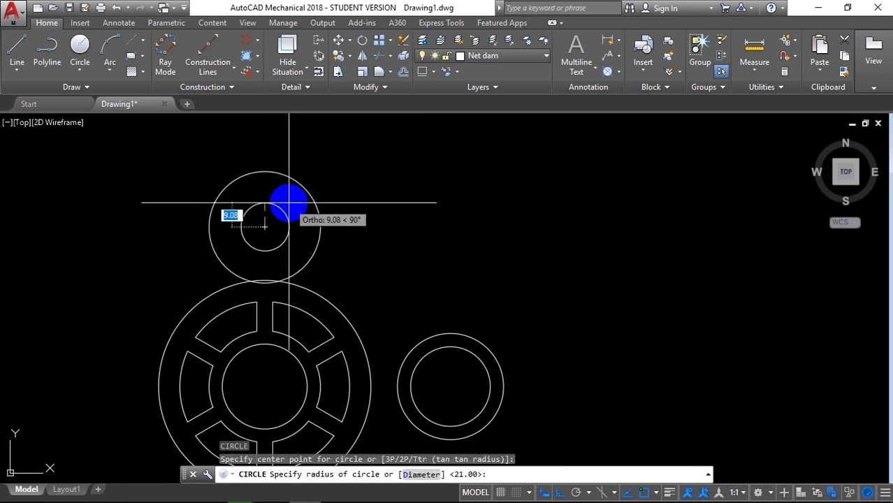
pyautogui.press('Return')
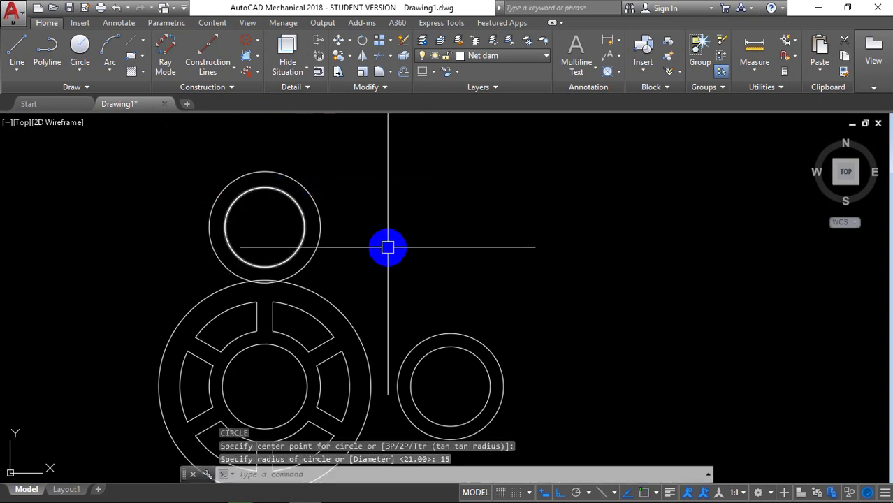
pyautogui.click(386, 247)
pyautogui.click(279, 214)
pyautogui.write('m')
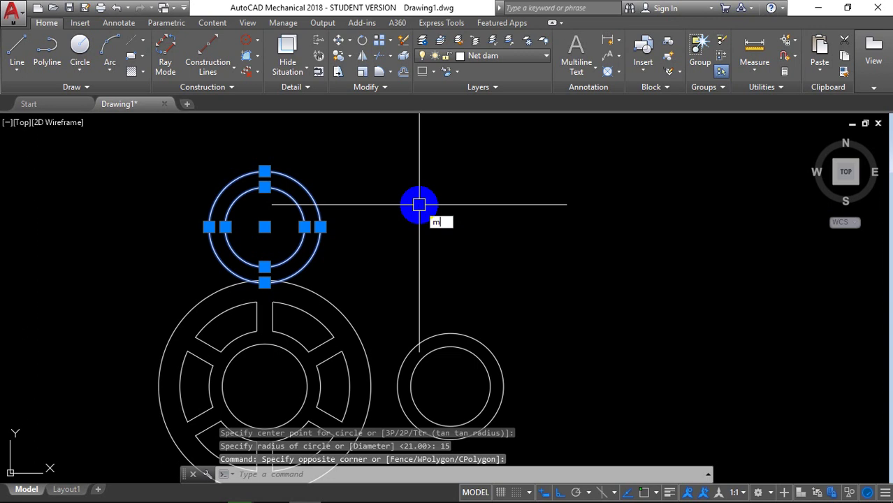
# Move the R21 and R15 boss circles 50 to the right, using their centre as base point.
pyautogui.press('Return')
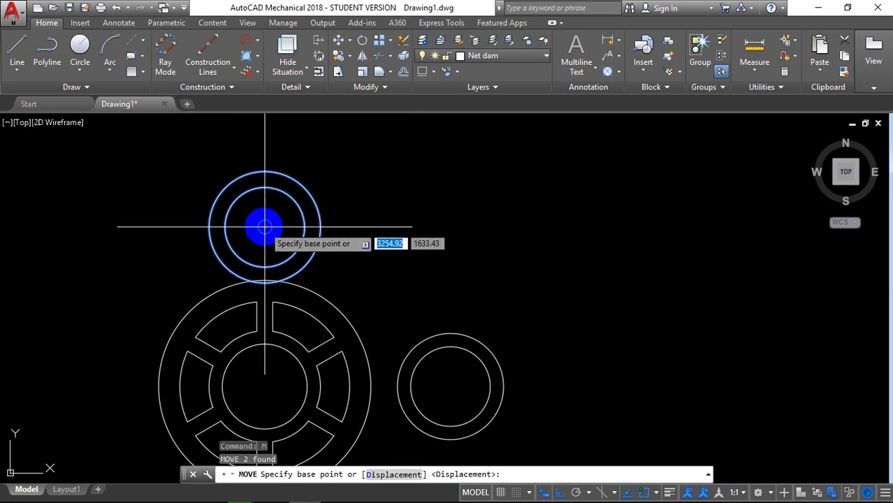
pyautogui.click(265, 226)
pyautogui.write('50')
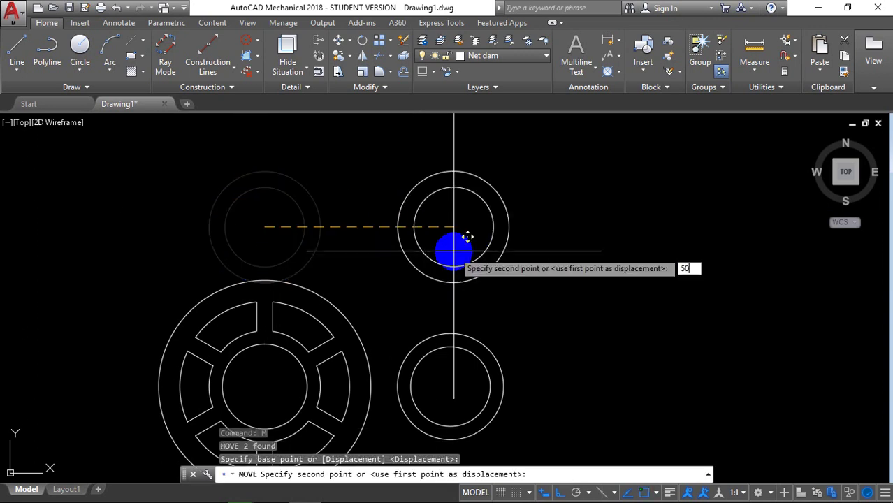
pyautogui.press('Return')
pyautogui.scroll(-2, 556, 266)
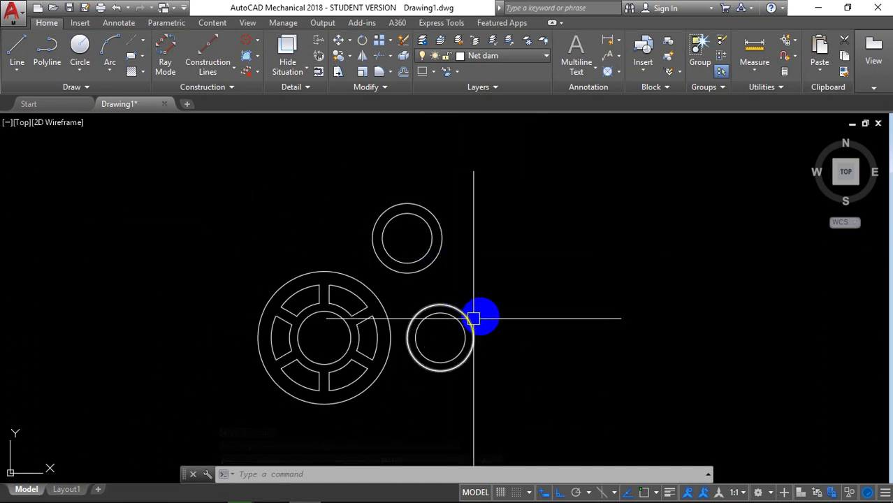
# Draw a line tangent to the upper R21 boss and the right-hand R20 boss.
pyautogui.press('Return')
pyautogui.write('tan')
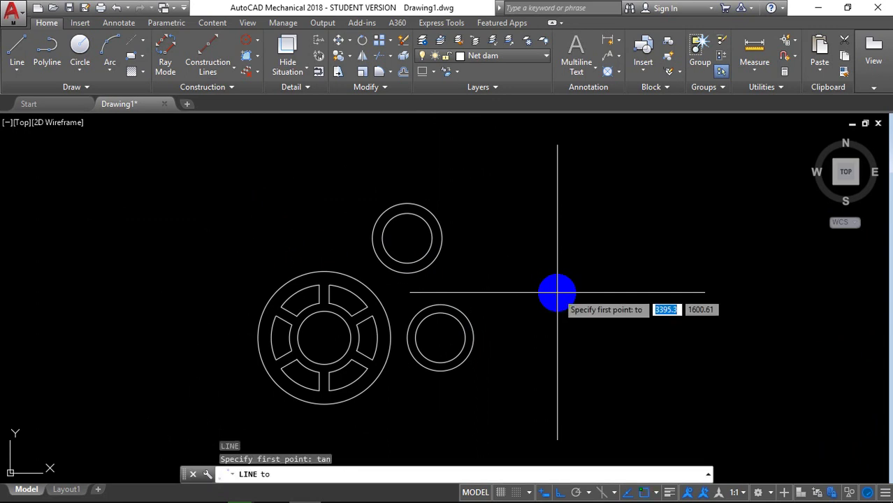
pyautogui.click(442, 234)
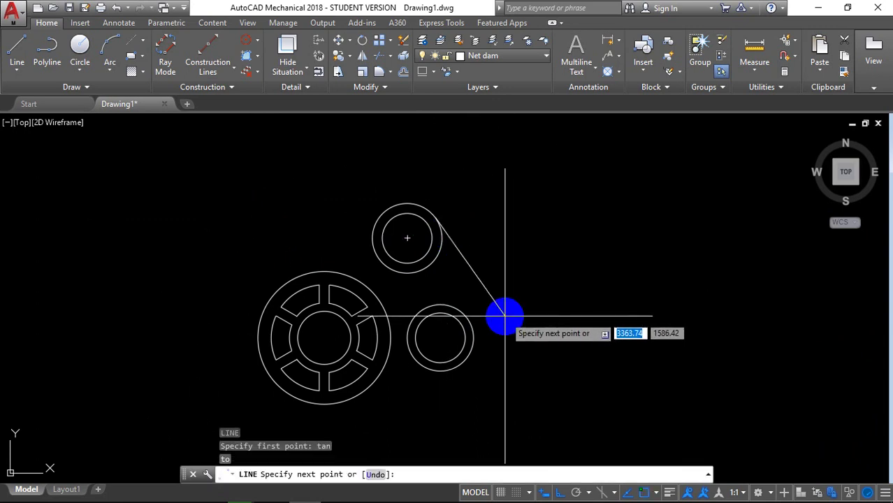
pyautogui.write('n')
pyautogui.press('Return')
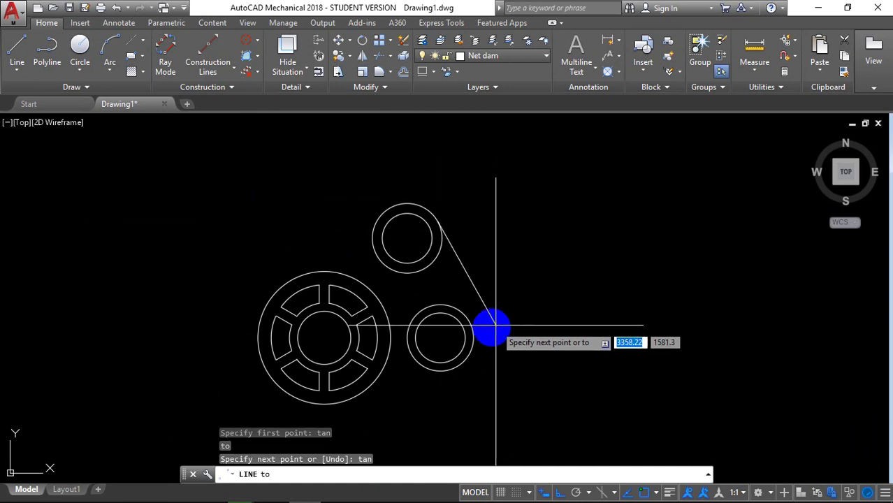
pyautogui.click(479, 338)
pyautogui.press('Return')
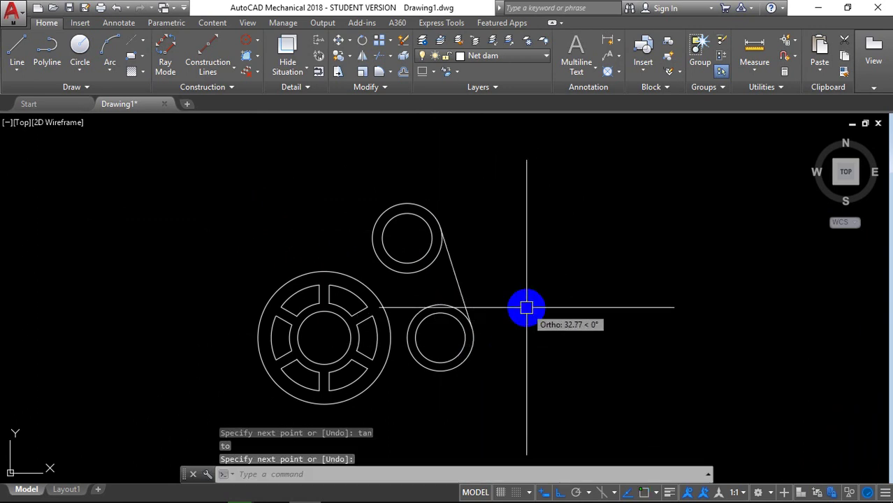
pyautogui.moveTo(522, 306); pyautogui.dragTo(485, 431, button='middle')
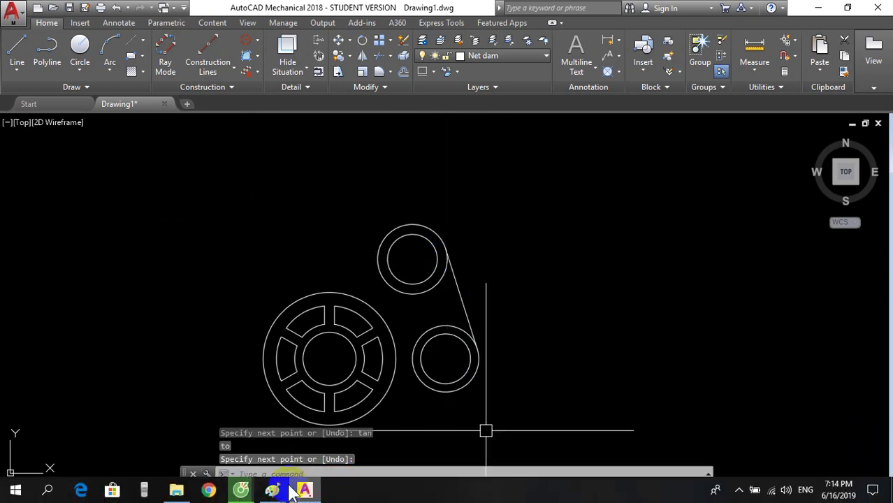
pyautogui.click(379, 427)
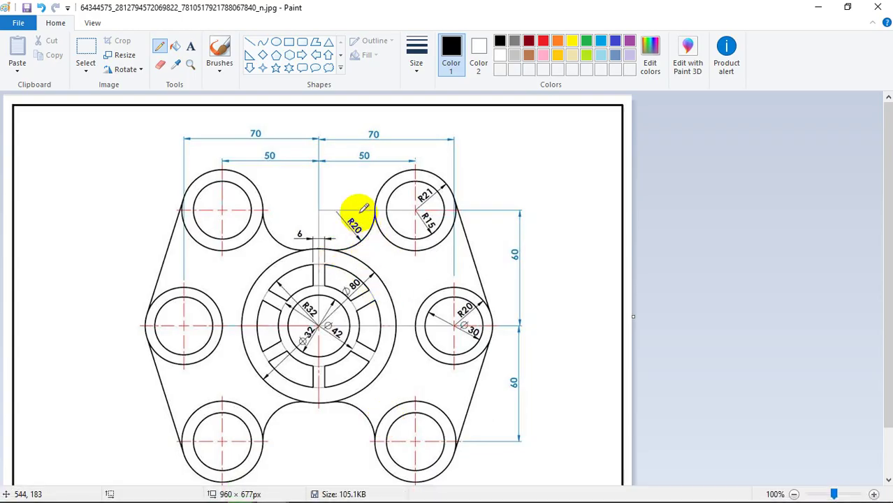
pyautogui.moveTo(305, 490)
pyautogui.click(315, 448)
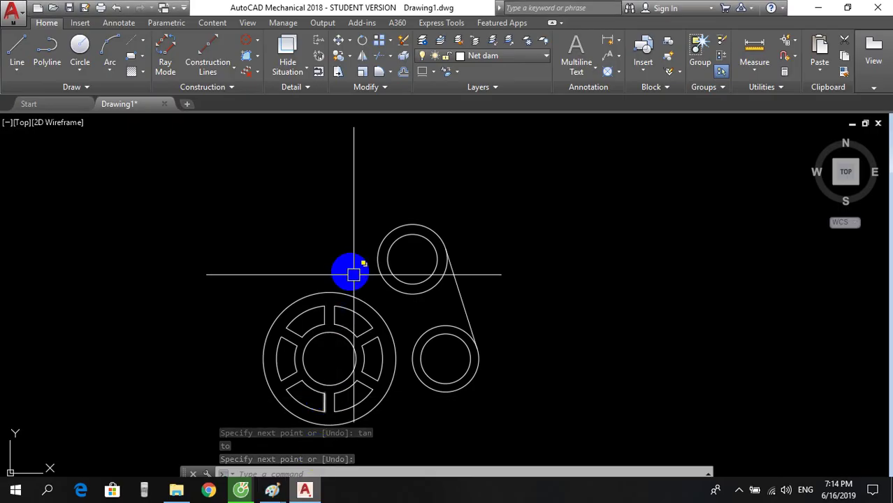
# Fillet the upper R21 boss circle to the outer wheel circle with radius 20.
pyautogui.scroll(2, 348, 265)
pyautogui.scroll(-1, 349, 266)
pyautogui.scroll(1, 354, 293)
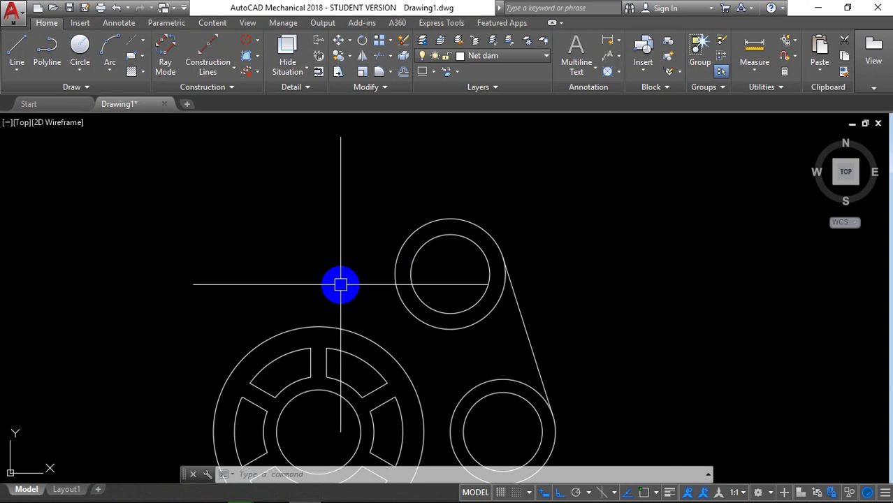
pyautogui.write('t')
pyautogui.press('Return')
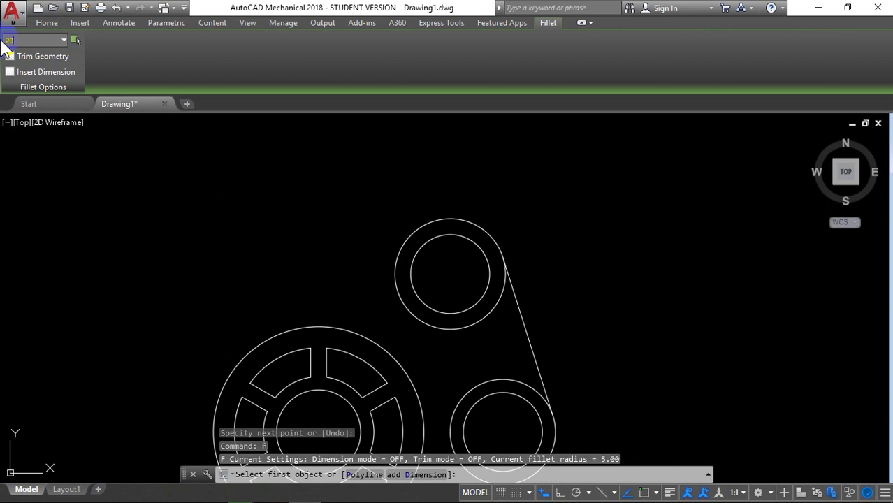
pyautogui.click(393, 273)
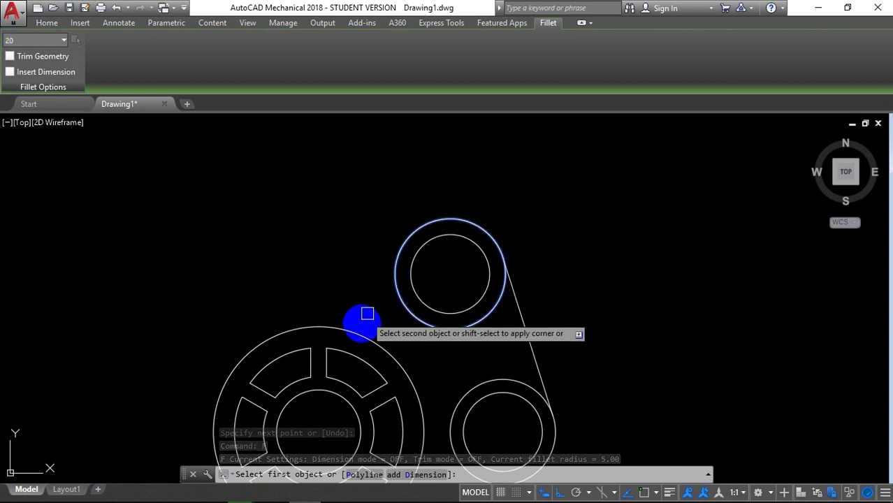
pyautogui.click(358, 329)
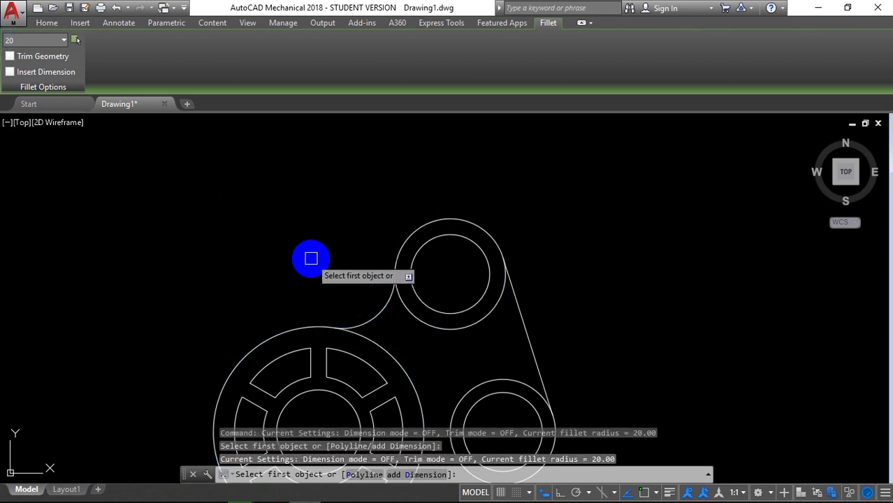
pyautogui.press('Escape')
pyautogui.scroll(-5, 313, 259)
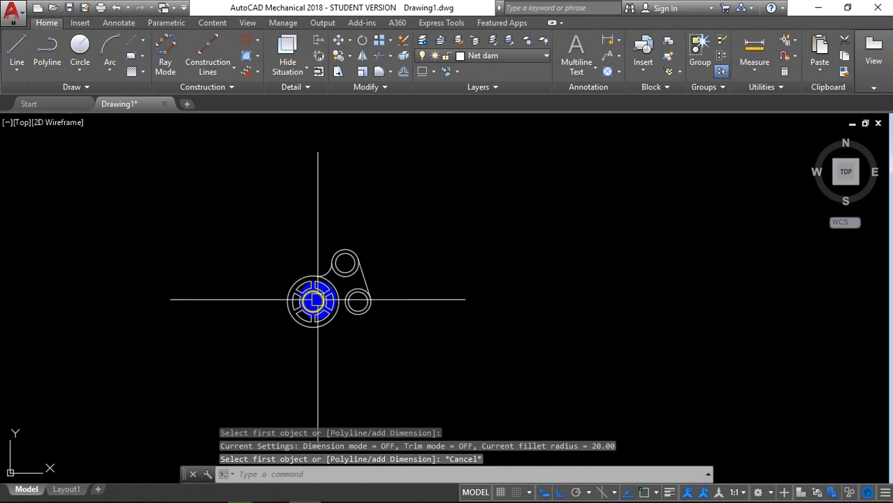
pyautogui.scroll(3, 314, 300)
# Mirror the upper boss, its fillet and tangent line across a horizontal line to form the bottom boss.
pyautogui.click(433, 234)
pyautogui.click(272, 195)
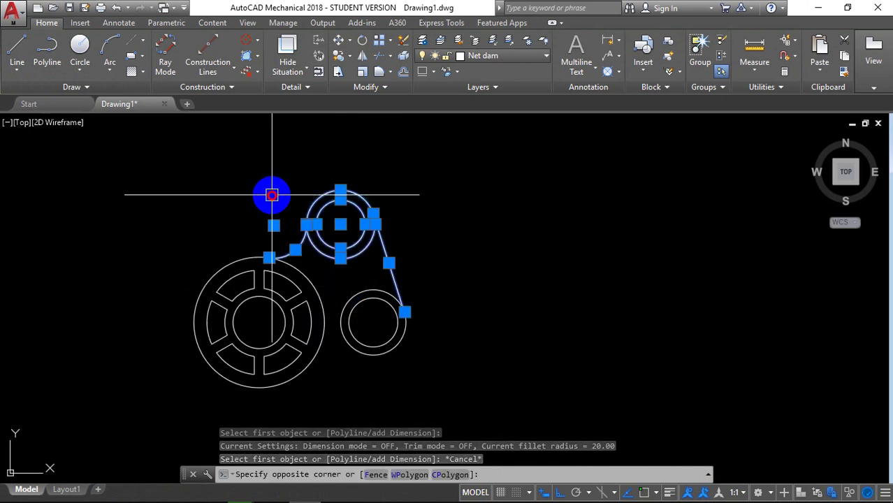
pyautogui.moveTo(511, 279); pyautogui.dragTo(542, 252, button='middle')
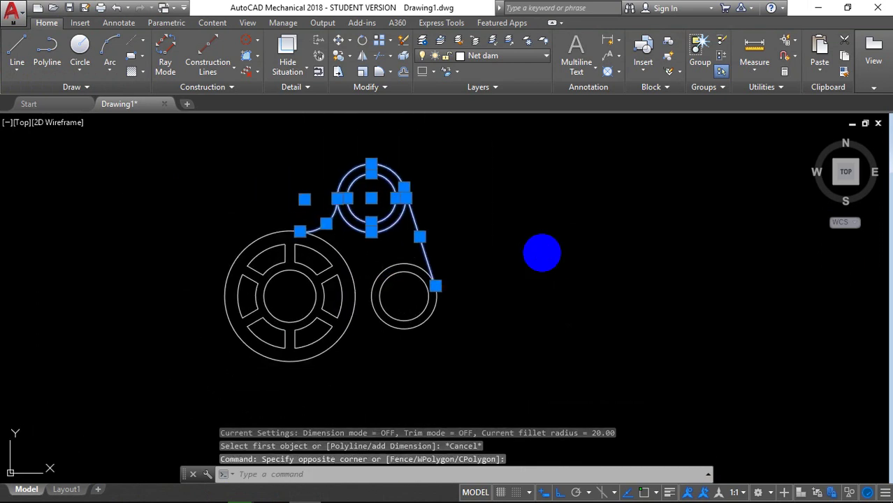
pyautogui.write('mi')
pyautogui.press('Return')
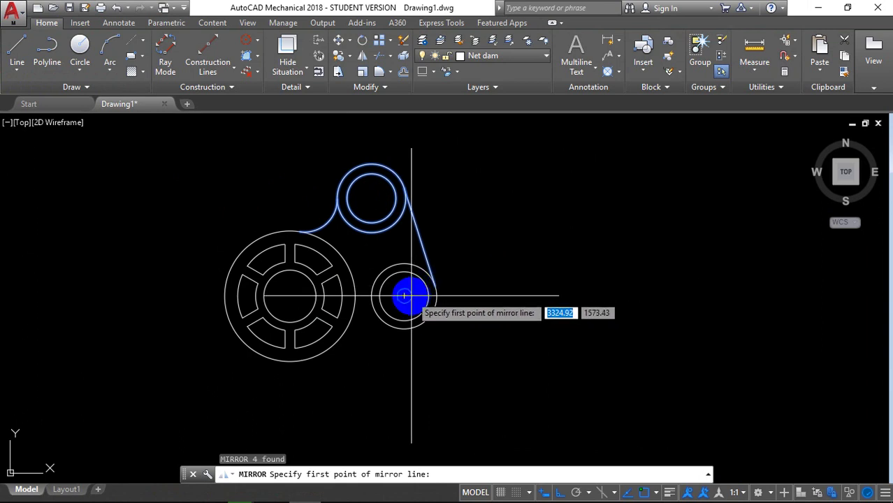
pyautogui.click(404, 297)
pyautogui.click(553, 300)
pyautogui.press('Return')
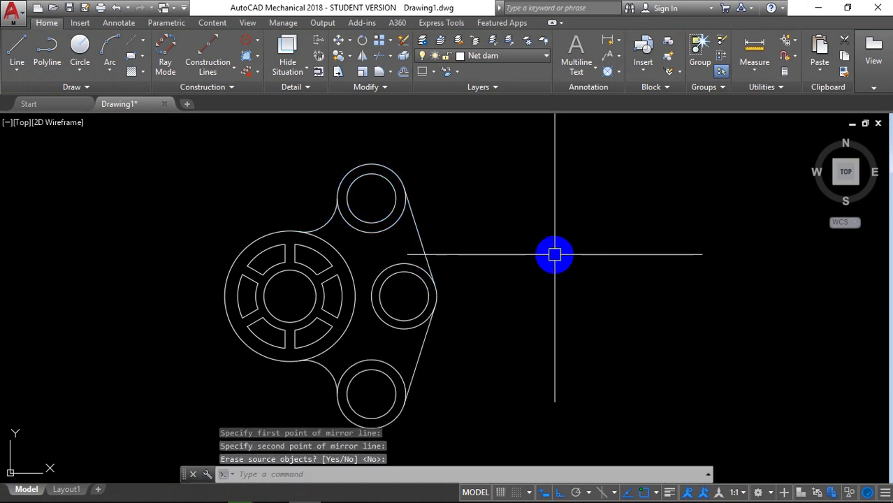
# Mirror all right-side bosses, tangents and fillets about the vertical line through the hub centre.
pyautogui.moveTo(518, 379); pyautogui.dragTo(528, 365, button='middle')
pyautogui.click(478, 415)
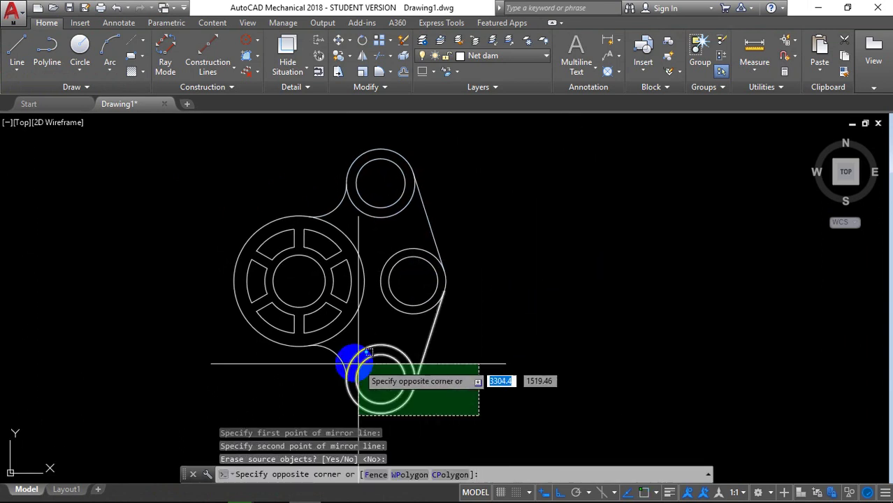
pyautogui.click(322, 358)
pyautogui.click(443, 290)
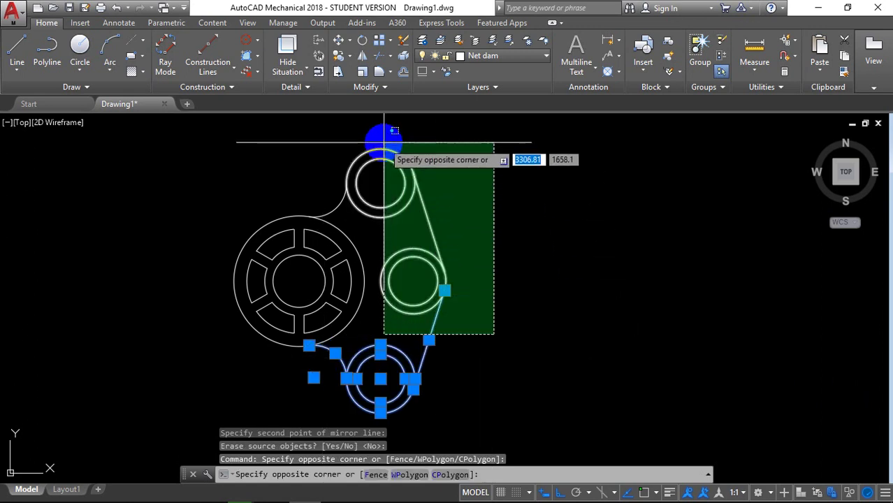
pyautogui.click(356, 183)
pyautogui.click(337, 204)
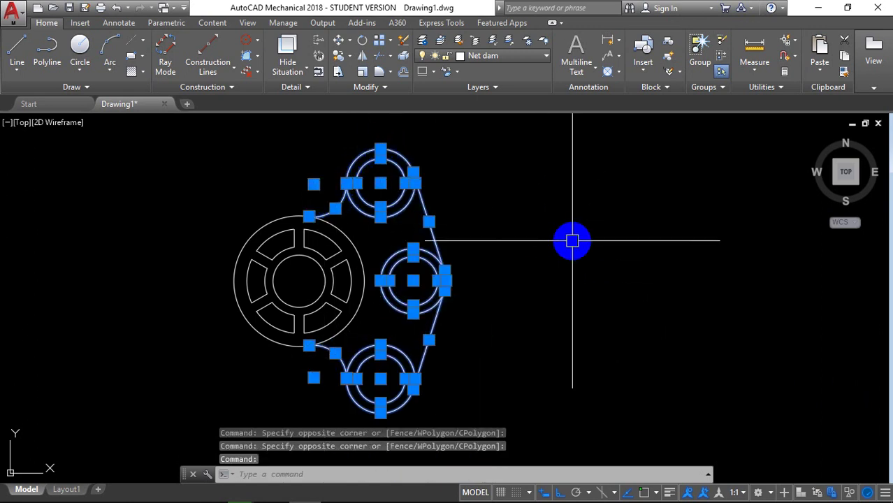
pyautogui.write('mi')
pyautogui.press('Return')
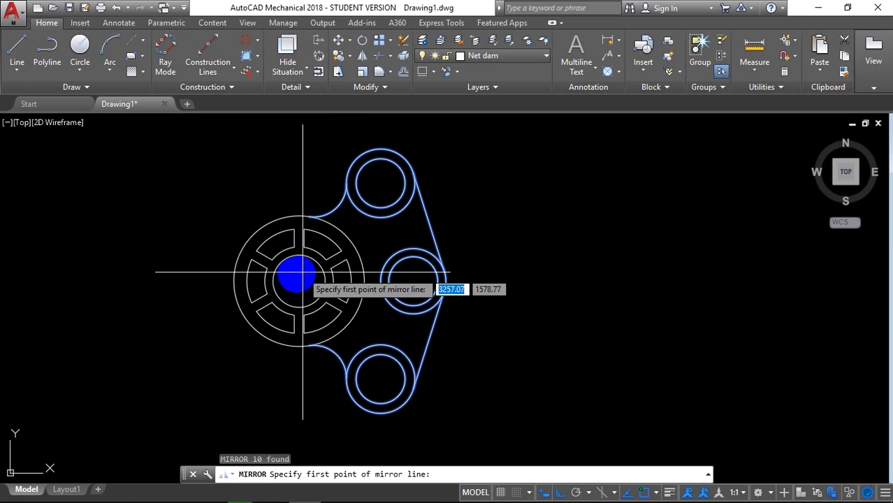
pyautogui.click(299, 280)
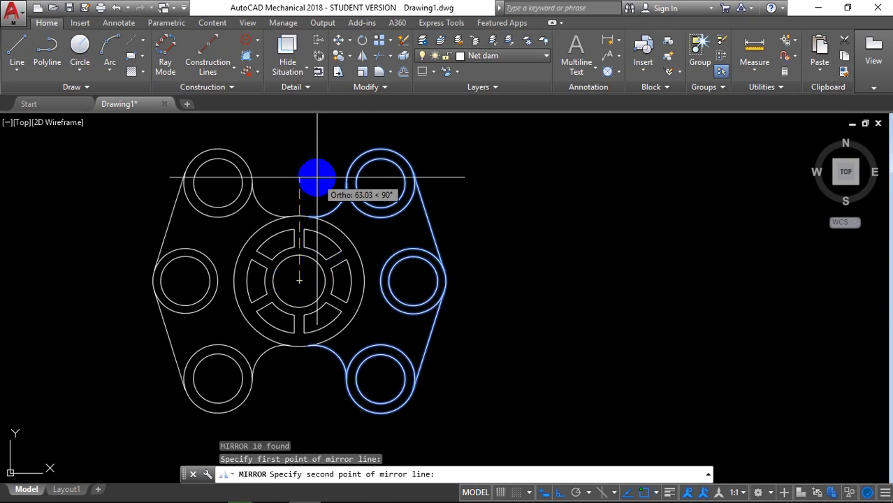
pyautogui.click(317, 177)
pyautogui.press('Return')
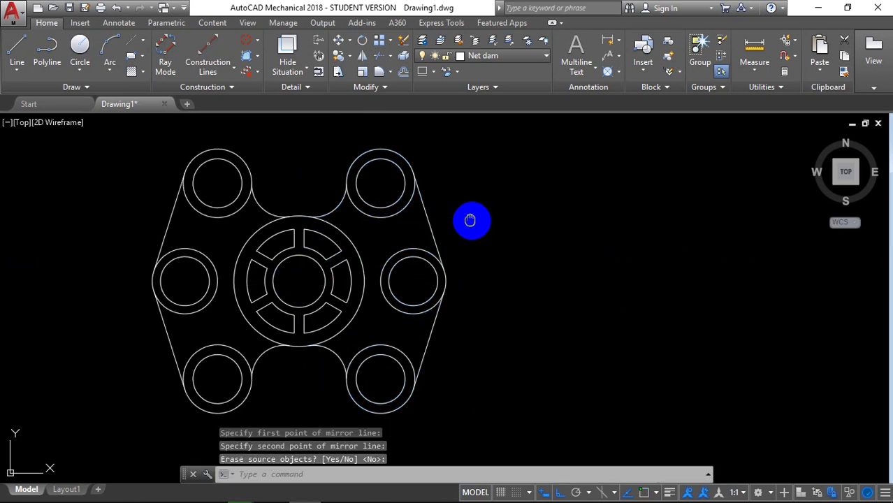
pyautogui.scroll(-1, 470, 220)
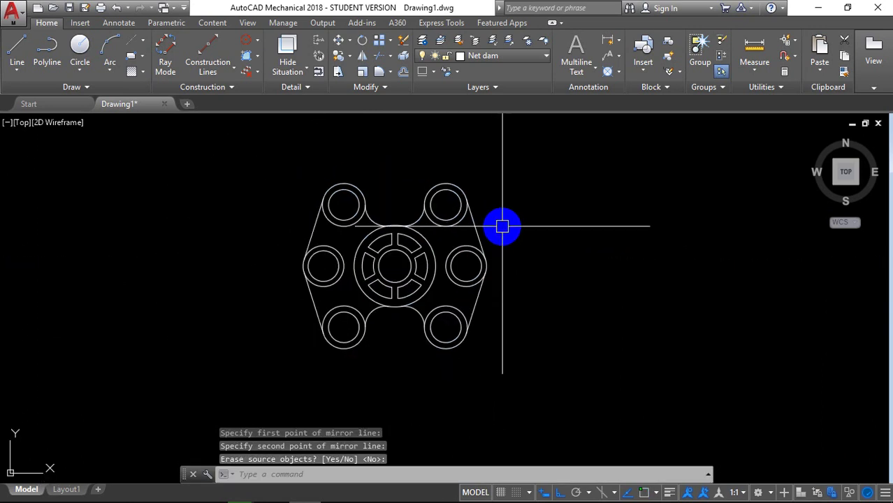
pyautogui.moveTo(273, 491)
pyautogui.click(405, 443)
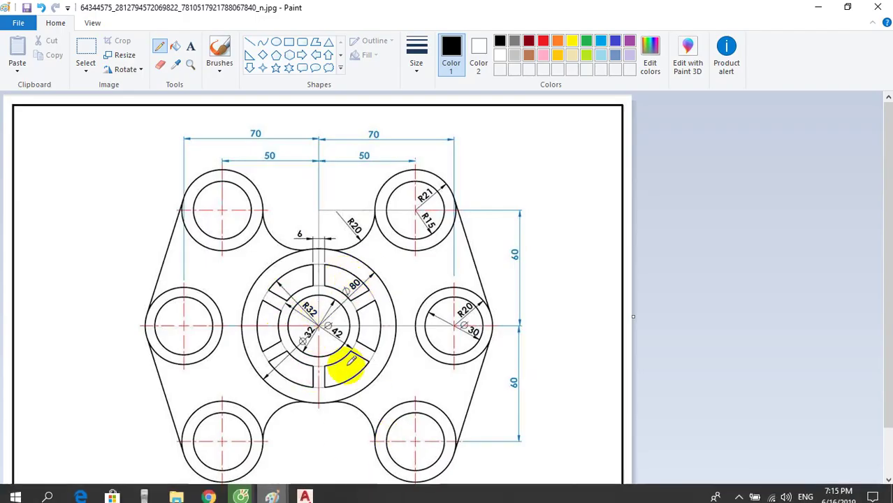
pyautogui.click(305, 491)
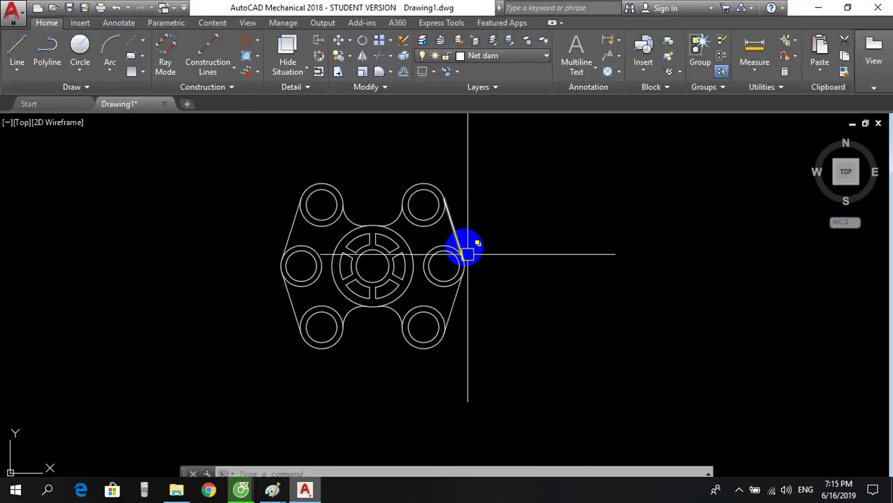
pyautogui.scroll(2, 433, 223)
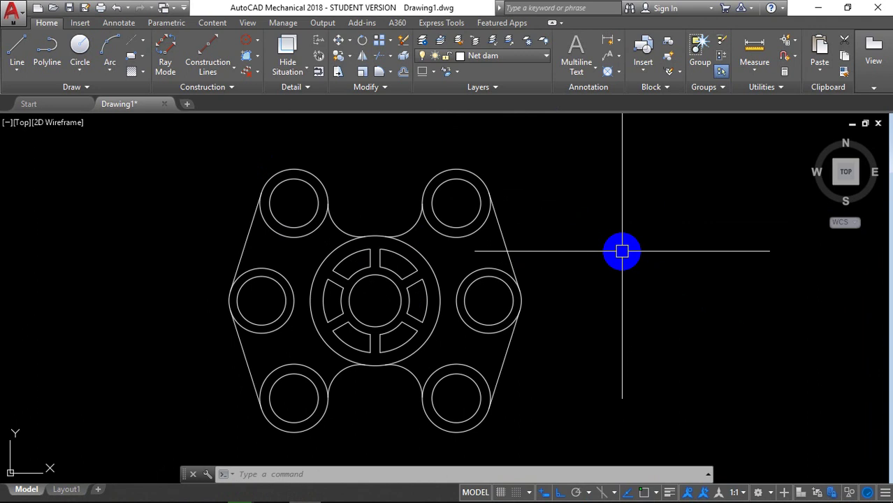
# Make Net dut the current layer and centre-mark the top-right, right and bottom-right bosses.
pyautogui.click(487, 58)
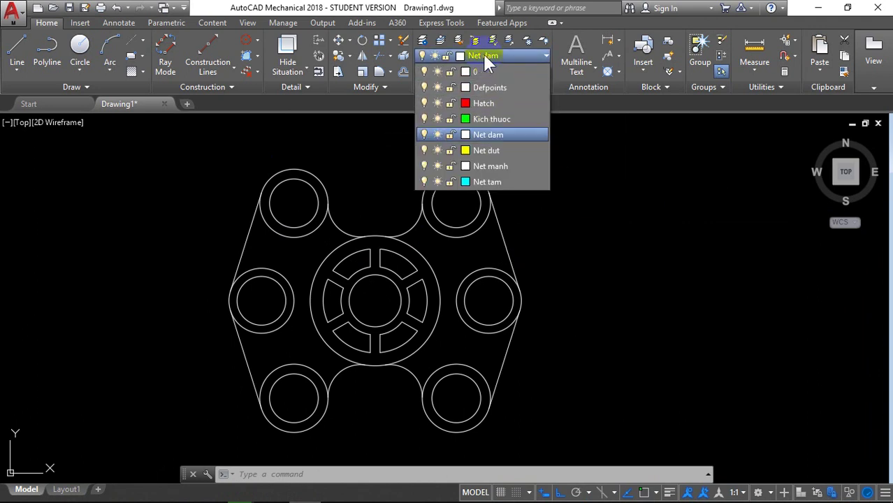
pyautogui.click(491, 151)
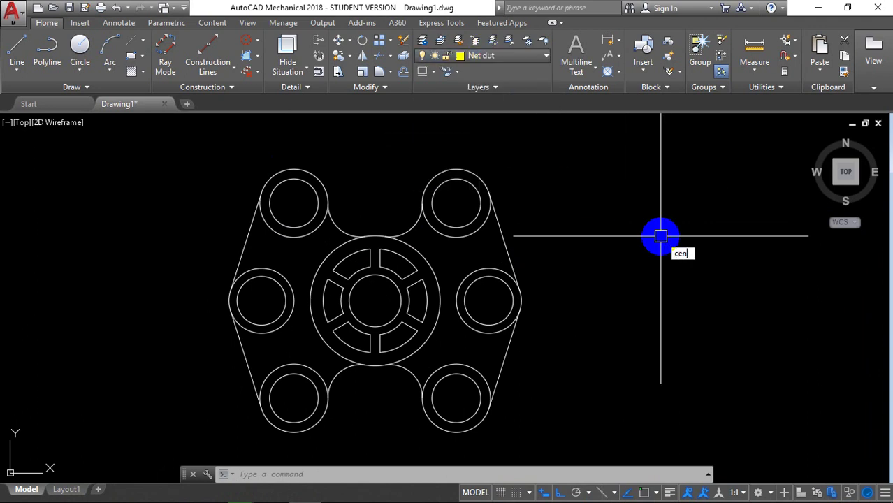
pyautogui.press('Return')
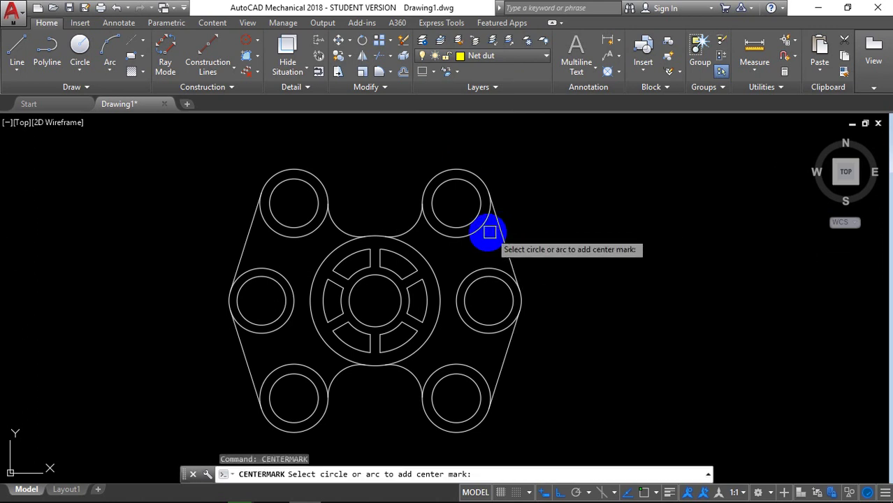
pyautogui.click(489, 232)
pyautogui.click(472, 274)
pyautogui.click(446, 365)
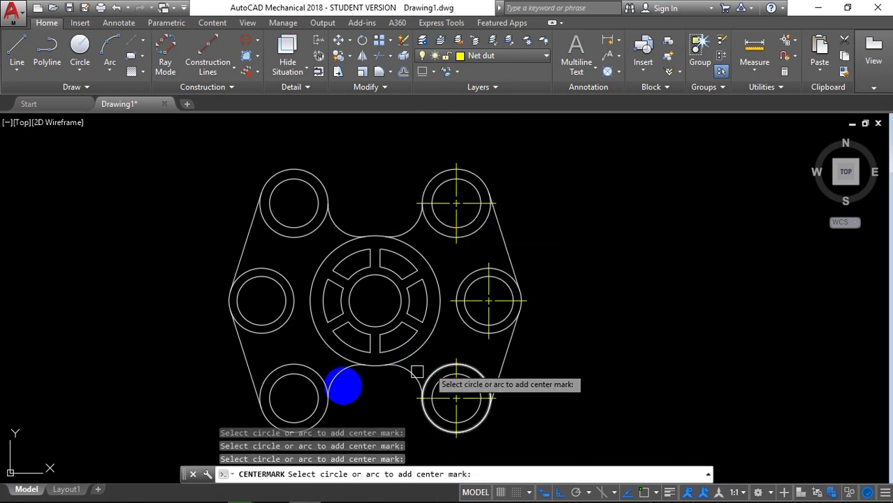
# Centre-mark the bottom-left and top-left boss circles and the central hub.
pyautogui.click(318, 366)
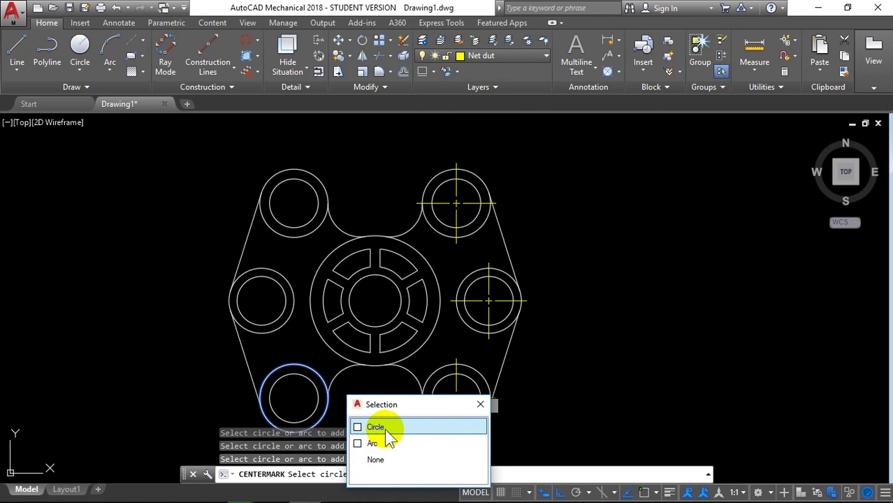
pyautogui.click(360, 426)
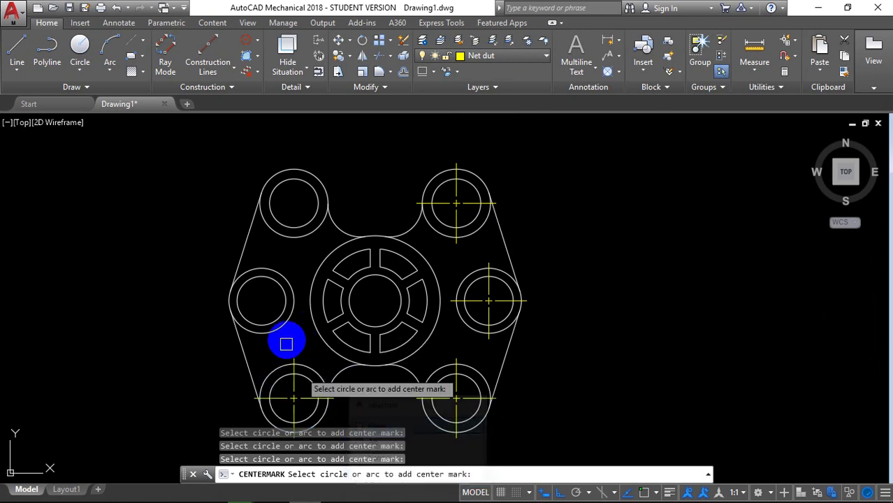
pyautogui.click(302, 241)
pyautogui.click(314, 336)
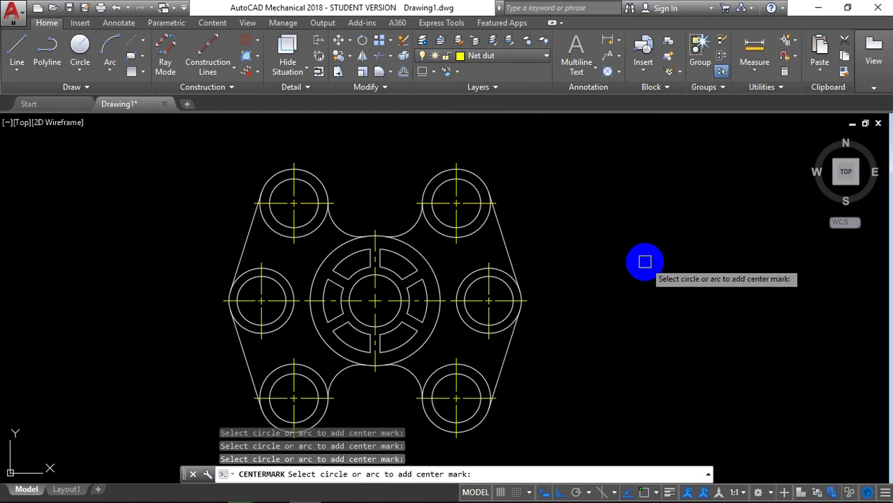
pyautogui.rightClick(645, 261)
pyautogui.moveTo(625, 292); pyautogui.dragTo(633, 294, button='middle')
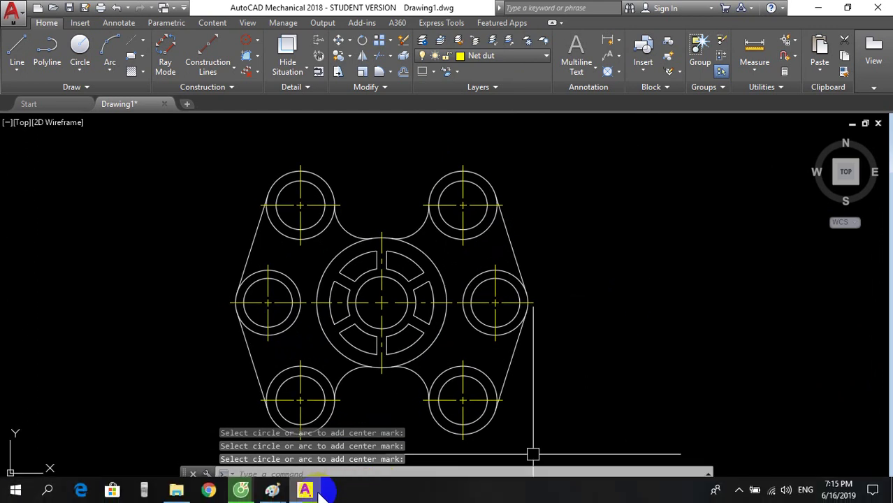
pyautogui.moveTo(273, 491)
pyautogui.click(418, 379)
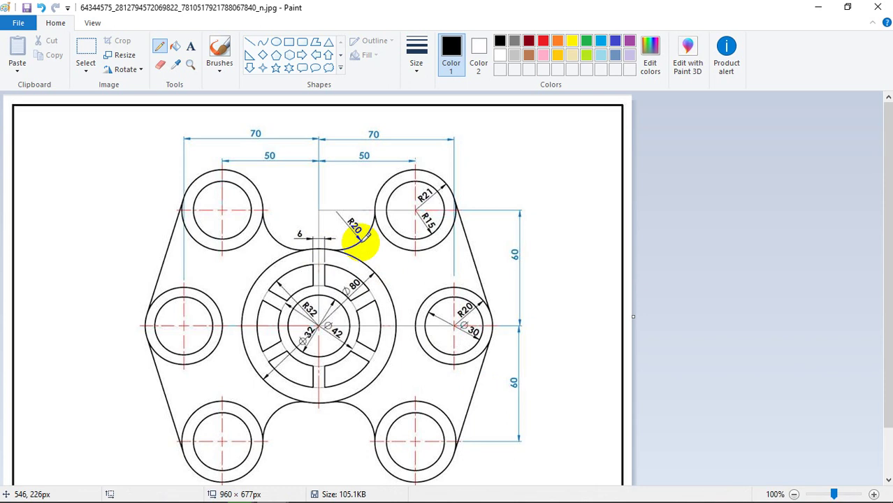
pyautogui.click(329, 487)
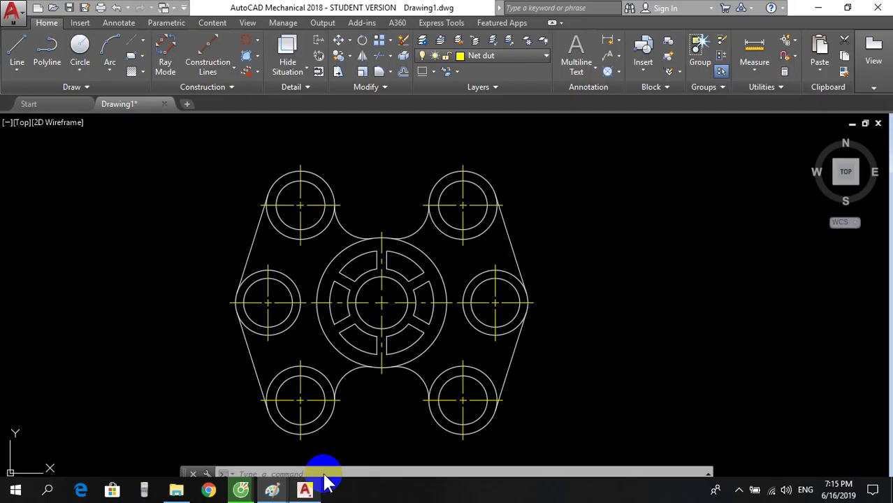
pyautogui.moveTo(600, 209); pyautogui.dragTo(607, 222, button='middle')
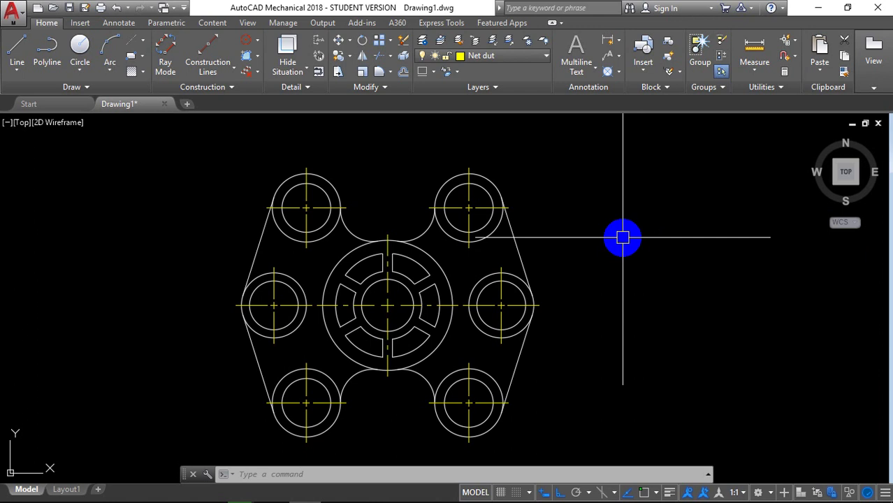
# Set the Annotative dimension style's text colour to Cyan and make it the current style.
pyautogui.write('d')
pyautogui.press('Return')
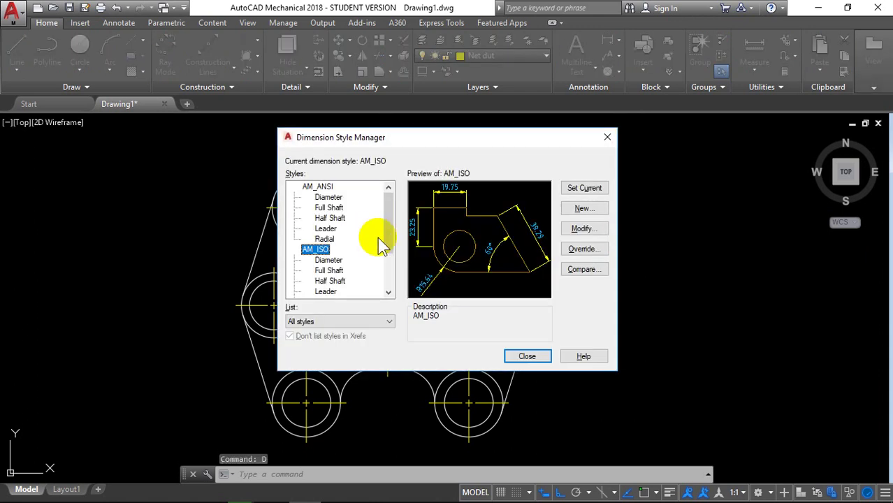
pyautogui.scroll(-1, 325, 272)
pyautogui.click(319, 292)
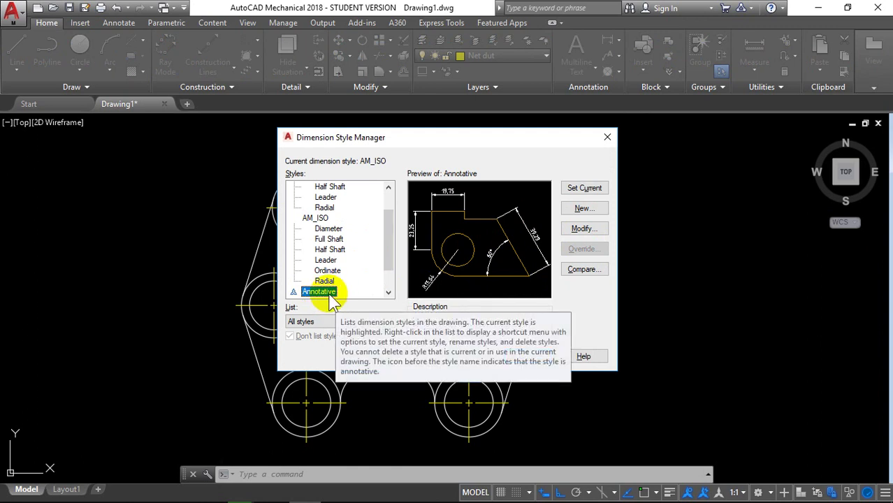
pyautogui.click(584, 229)
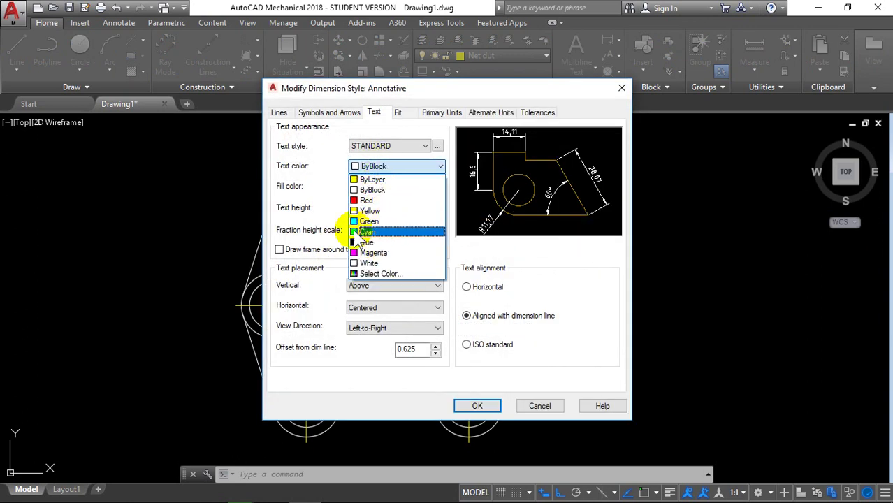
pyautogui.click(366, 231)
pyautogui.click(477, 406)
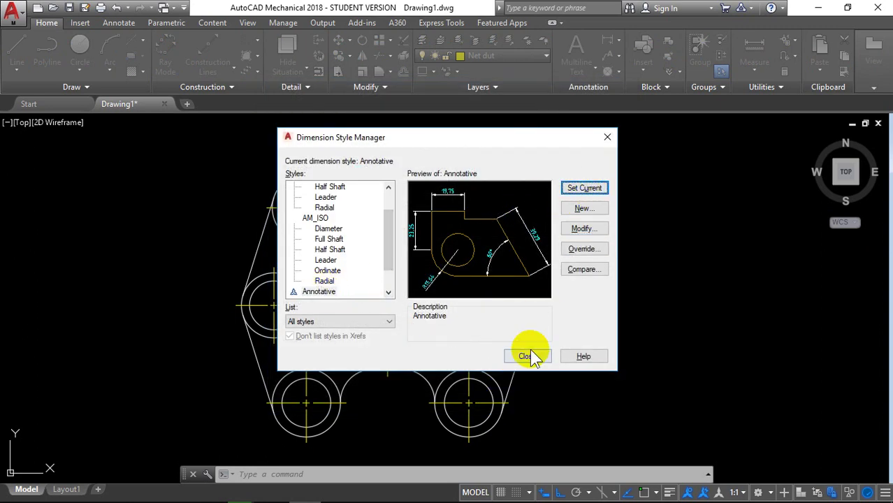
pyautogui.click(549, 353)
# Make Kich thuoc the current layer and dimension the inner hub circle as ø32.
pyautogui.click(484, 56)
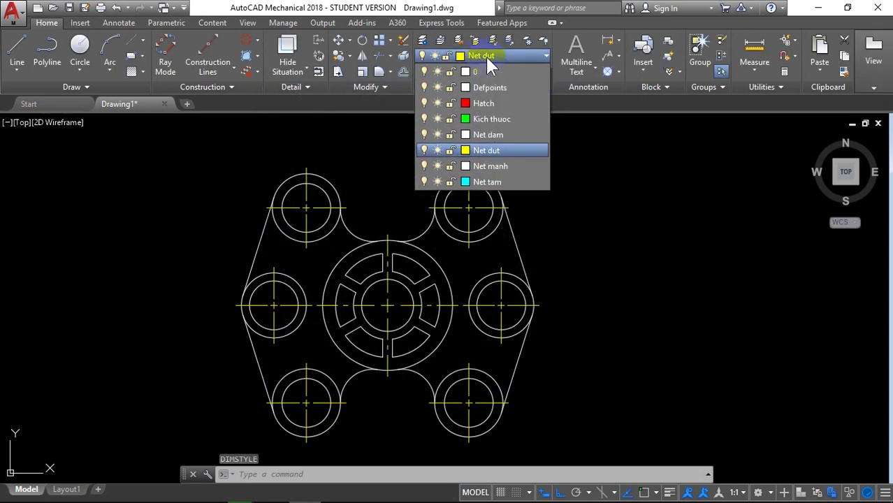
pyautogui.click(506, 118)
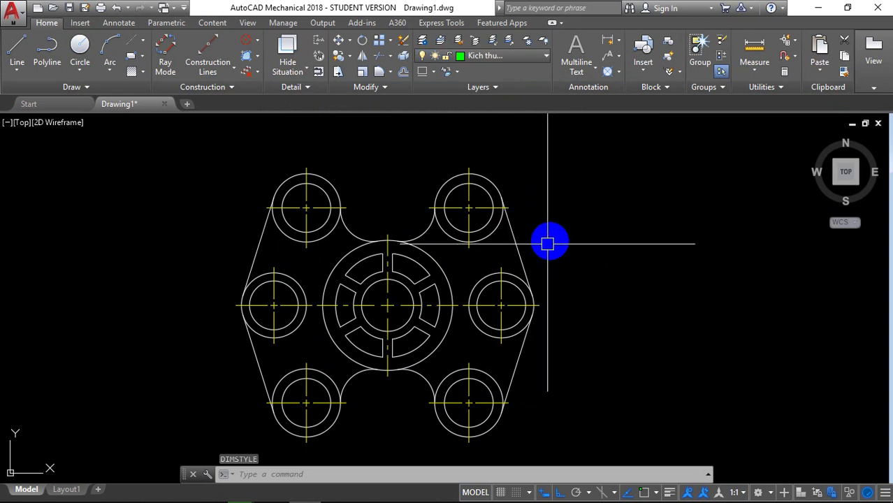
pyautogui.scroll(1, 550, 231)
pyautogui.scroll(-1, 649, 229)
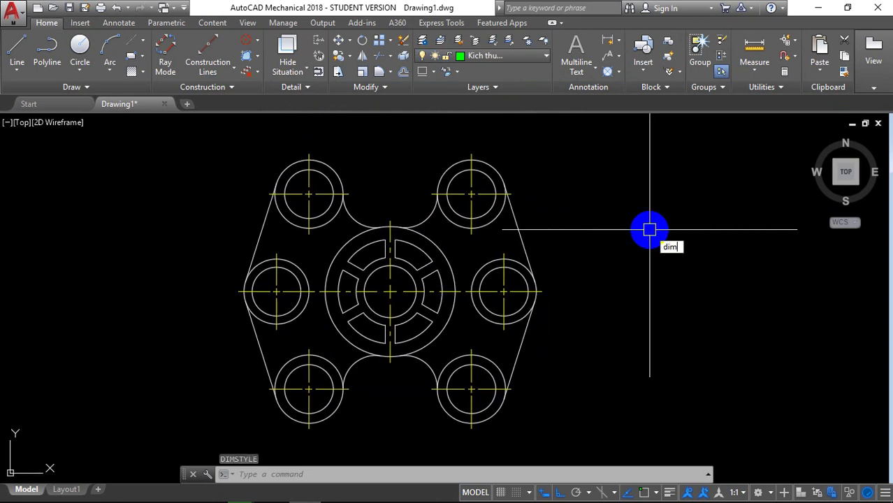
pyautogui.write('dim')
pyautogui.press('Return')
pyautogui.scroll(4, 378, 289)
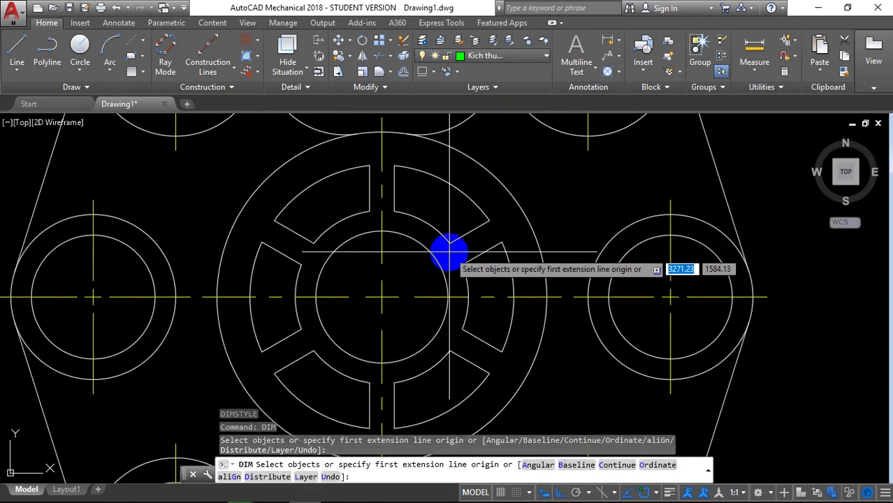
pyautogui.scroll(3, 427, 250)
pyautogui.click(369, 253)
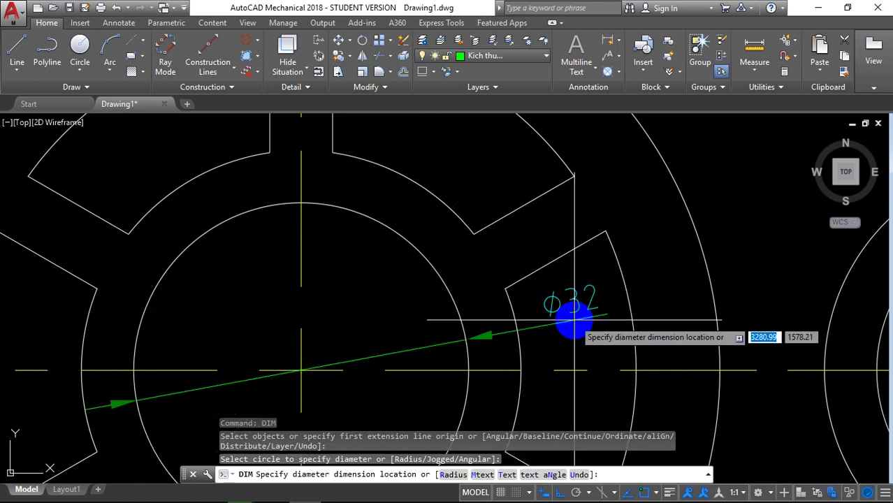
pyautogui.click(477, 163)
pyautogui.scroll(-2, 482, 174)
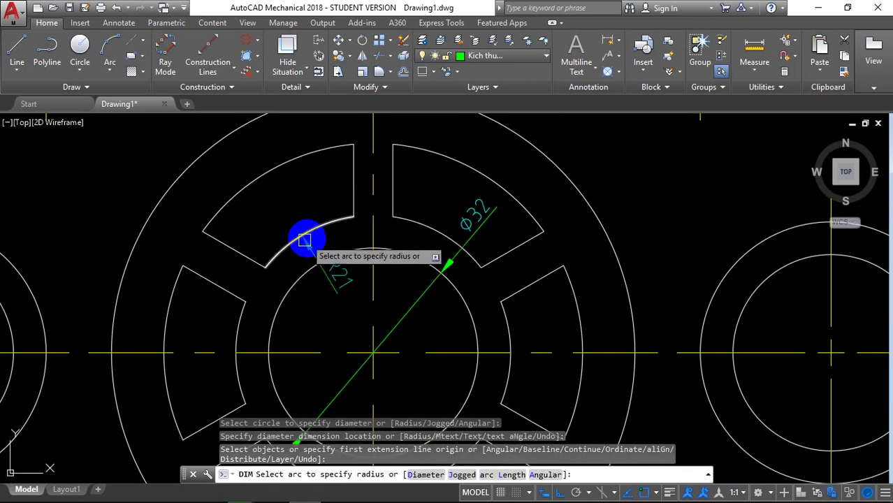
# Dimension the slot arcs as R21 and R32 and the outer hub circle as ø80.
pyautogui.click(312, 226)
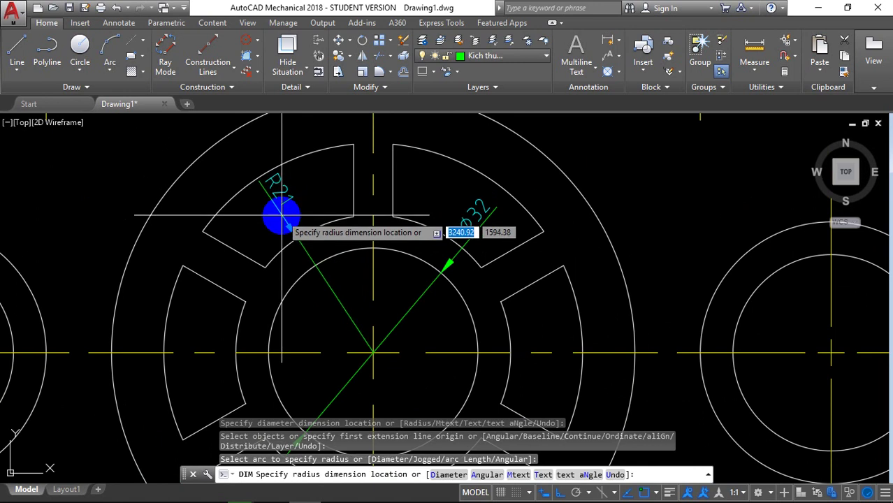
pyautogui.moveTo(168, 145); pyautogui.dragTo(195, 241, button='middle')
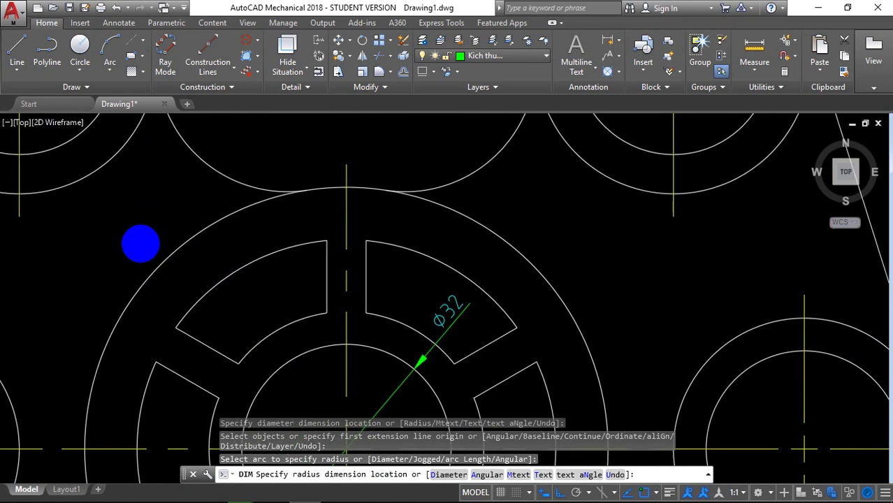
pyautogui.click(248, 305)
pyautogui.click(208, 291)
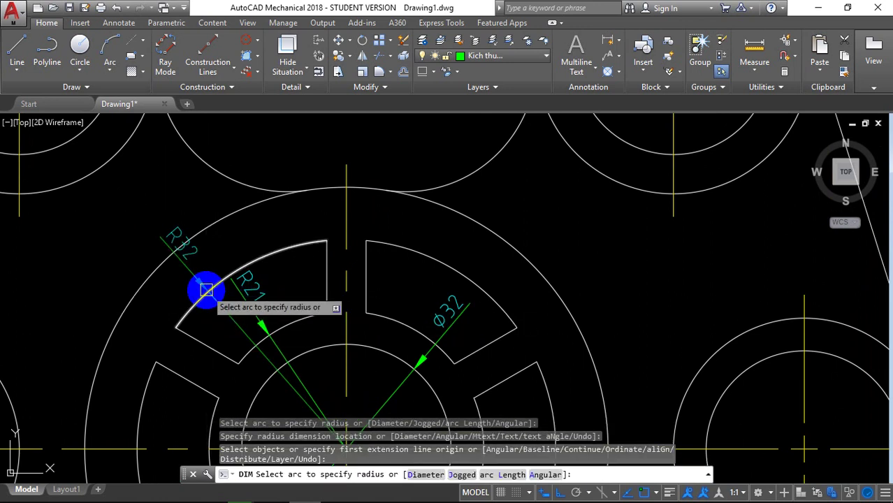
pyautogui.click(208, 291)
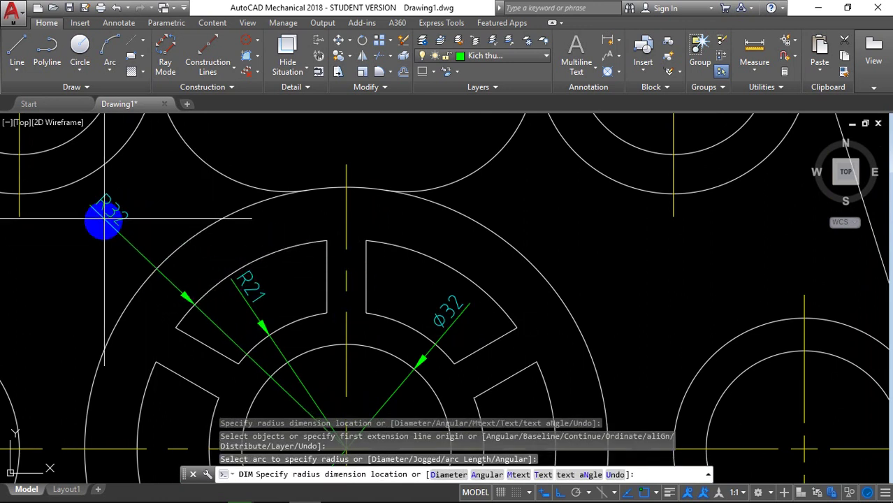
pyautogui.click(104, 219)
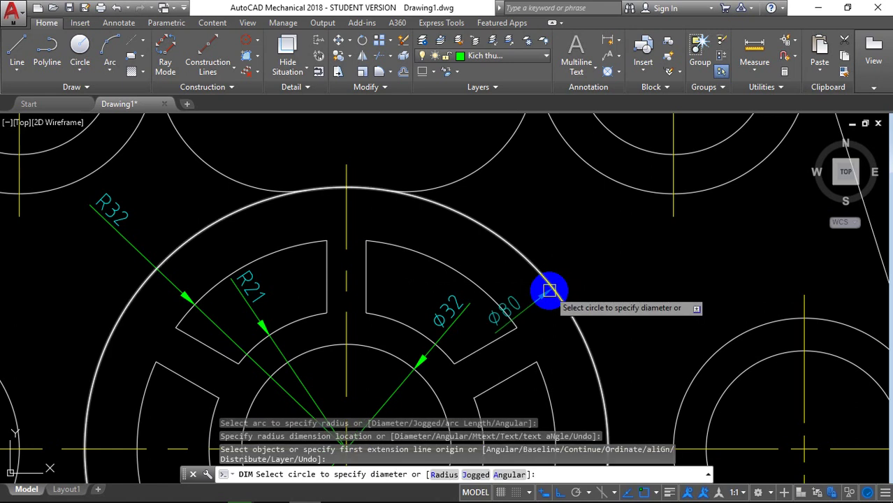
pyautogui.click(549, 289)
pyautogui.scroll(-2, 613, 288)
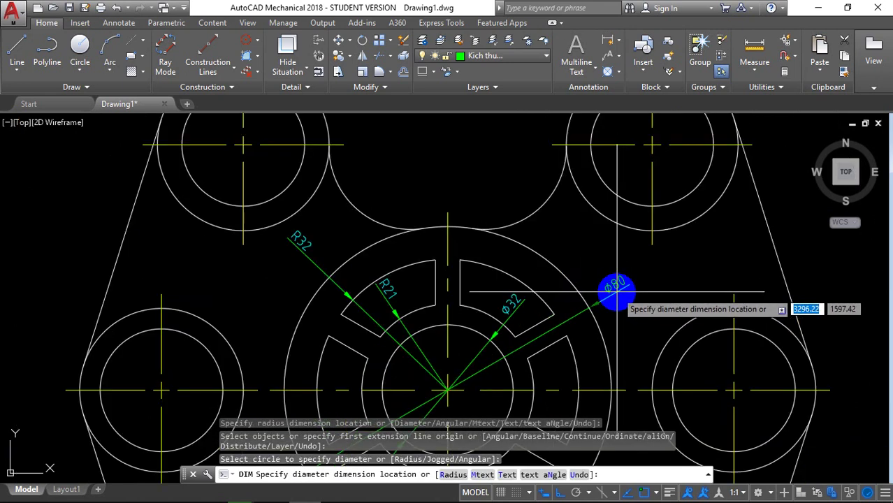
pyautogui.click(616, 292)
# Dimension the right boss with ø30 on its inner circle and ø40 on its outer circle.
pyautogui.scroll(-3, 637, 289)
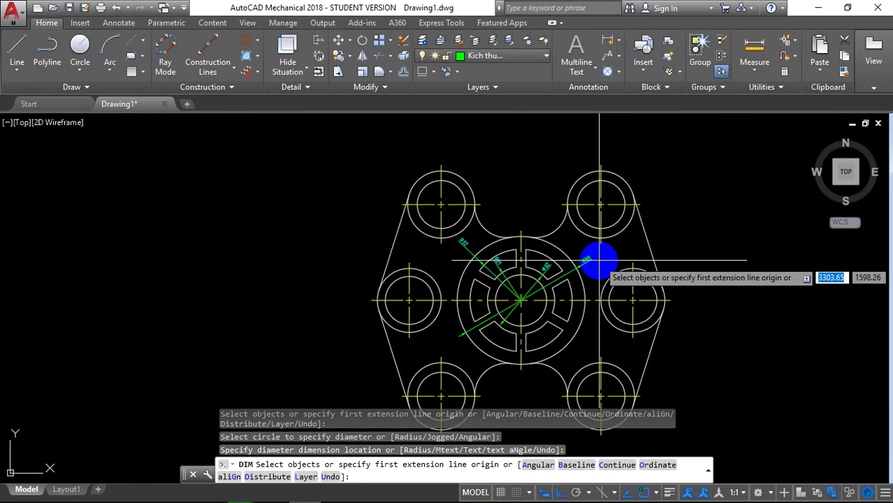
pyautogui.scroll(2, 660, 314)
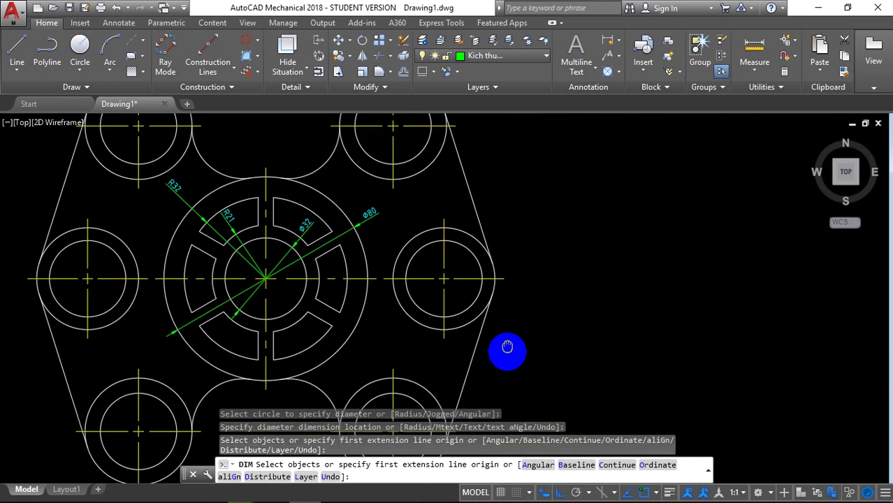
pyautogui.scroll(2, 489, 336)
pyautogui.click(485, 290)
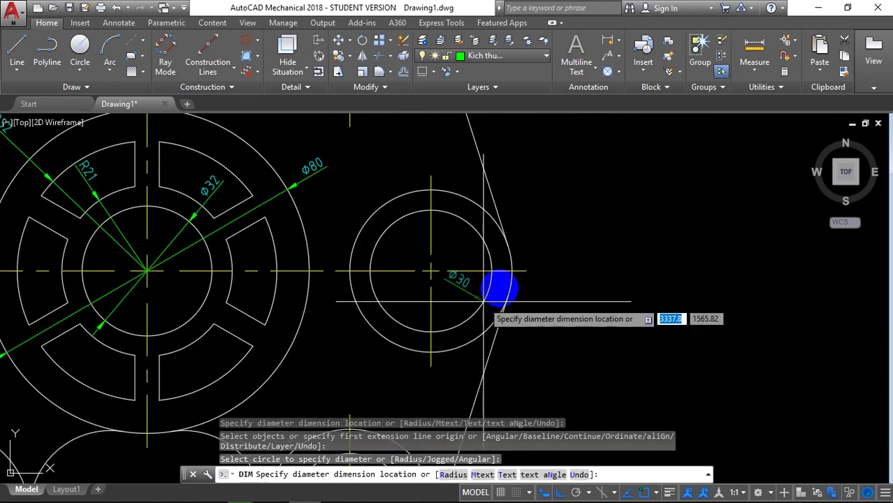
pyautogui.click(563, 224)
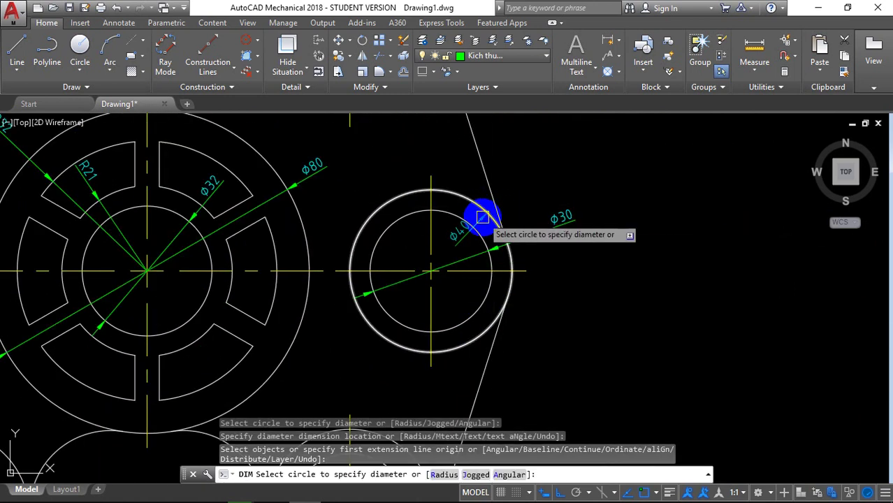
pyautogui.click(482, 216)
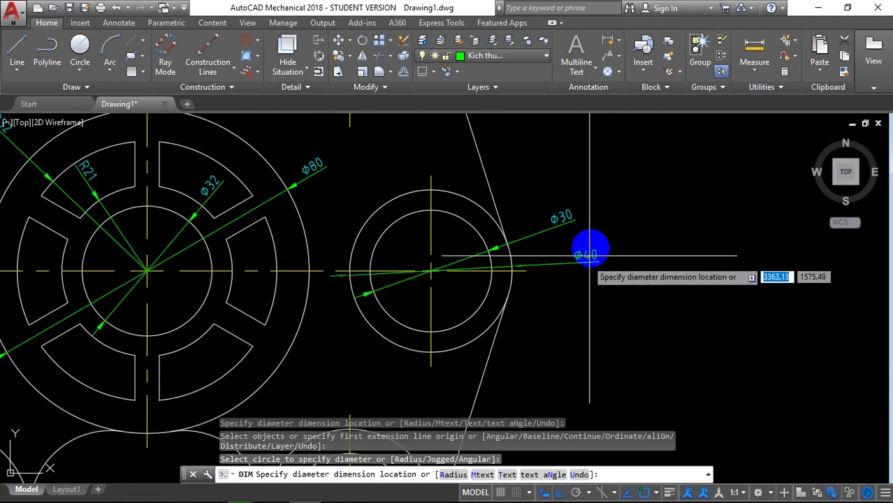
pyautogui.click(552, 177)
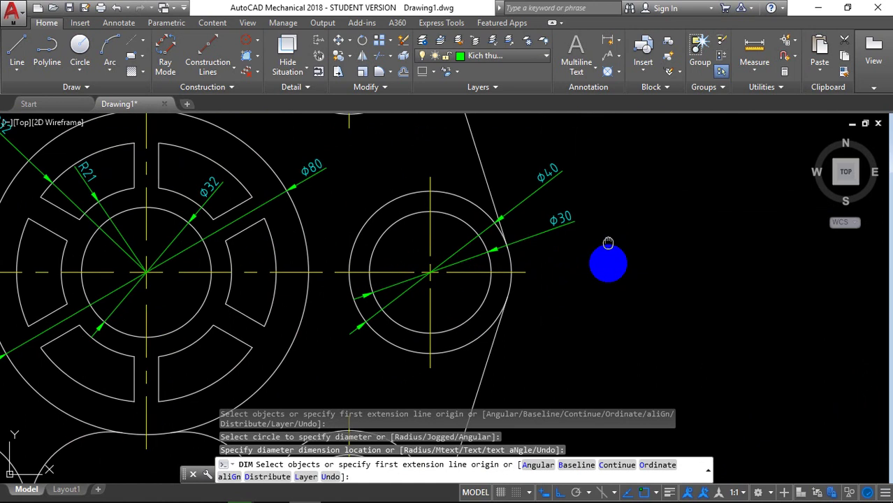
# Dimension the upper-right boss with ø30 inner and ø42 outer diameters.
pyautogui.scroll(-5, 607, 280)
pyautogui.scroll(-3, 559, 252)
pyautogui.scroll(8, 527, 293)
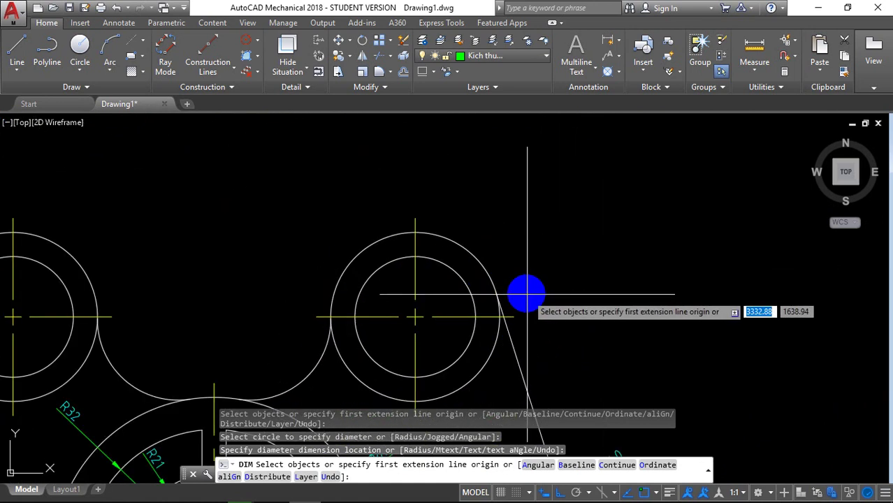
pyautogui.click(462, 284)
pyautogui.click(497, 224)
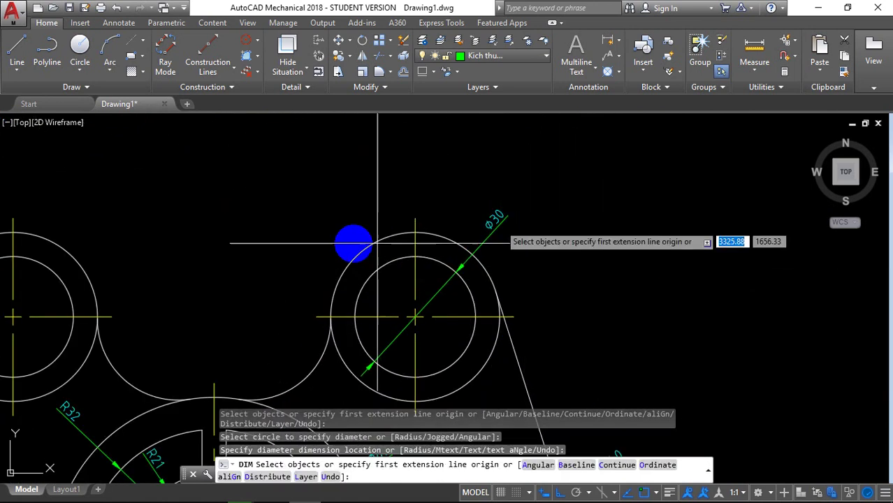
pyautogui.click(350, 254)
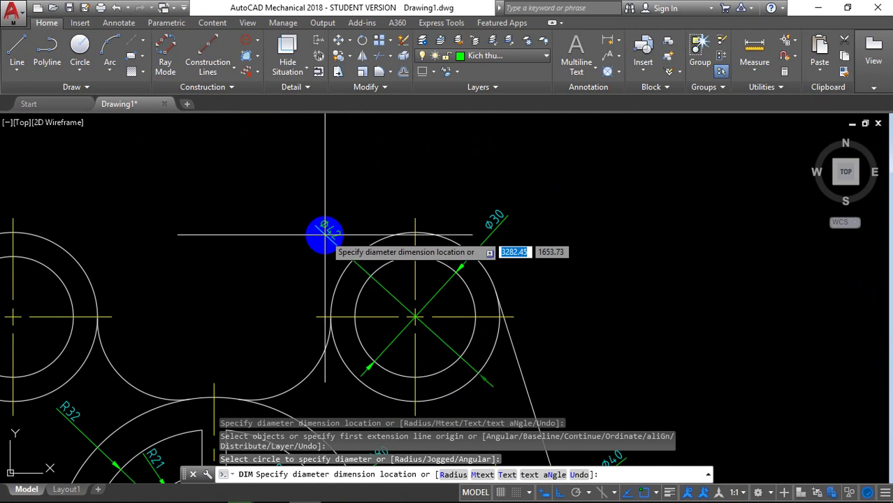
pyautogui.click(343, 231)
# Add the R20 radius dimension to the fillet arc between the bosses.
pyautogui.scroll(-3, 627, 254)
pyautogui.scroll(3, 409, 298)
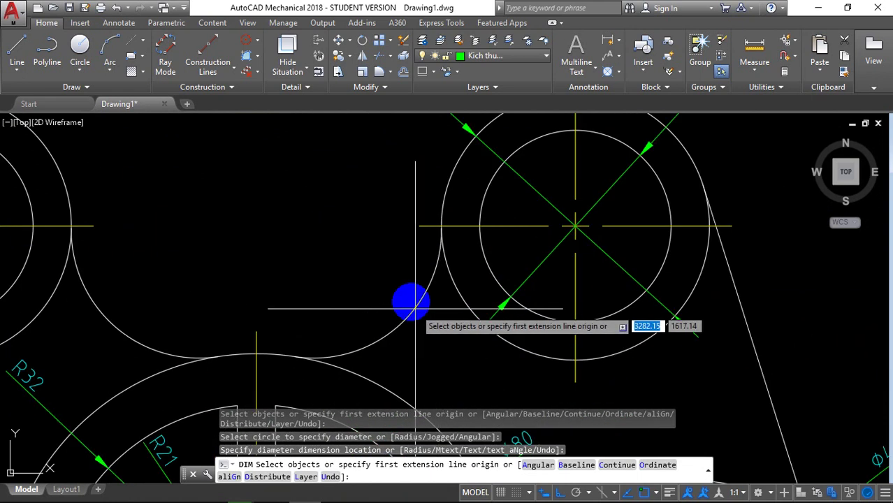
pyautogui.scroll(3, 411, 302)
pyautogui.click(411, 301)
pyautogui.click(377, 275)
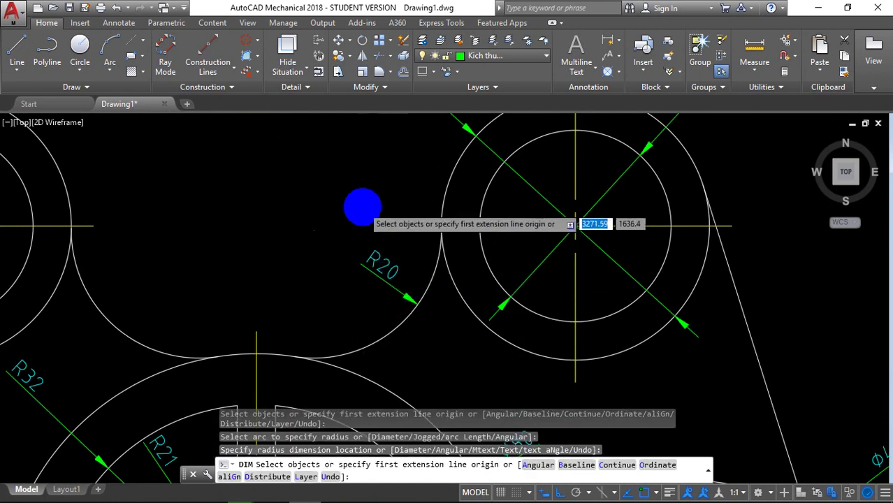
pyautogui.scroll(-3, 554, 235)
pyautogui.scroll(-2, 600, 252)
pyautogui.scroll(-3, 600, 255)
pyautogui.scroll(3, 587, 260)
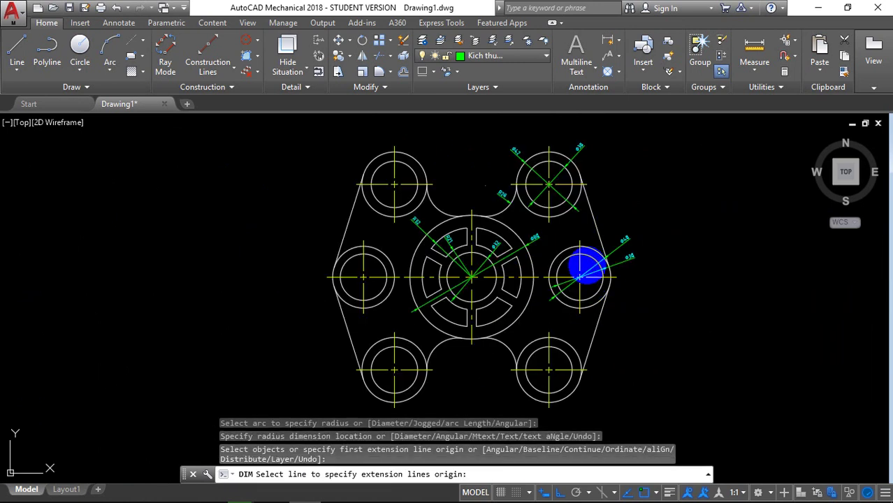
pyautogui.scroll(3, 491, 243)
pyautogui.scroll(2, 482, 253)
pyautogui.scroll(-4, 477, 254)
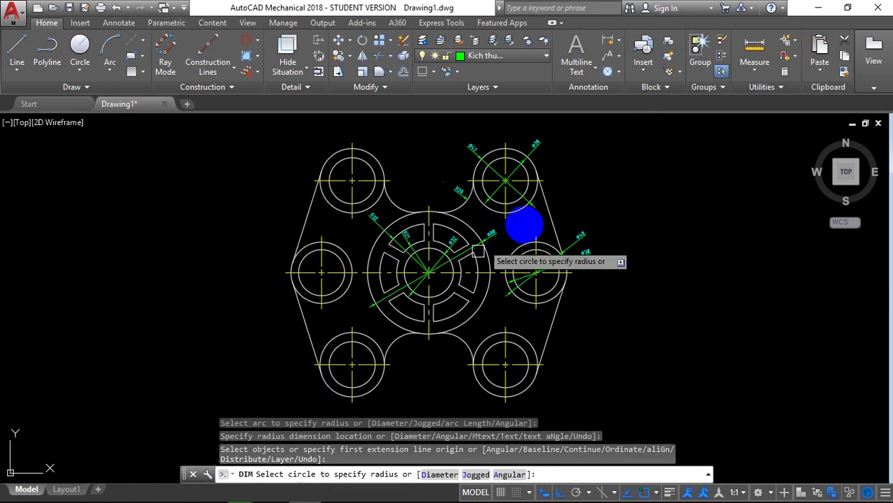
pyautogui.scroll(1, 576, 215)
pyautogui.scroll(3, 442, 305)
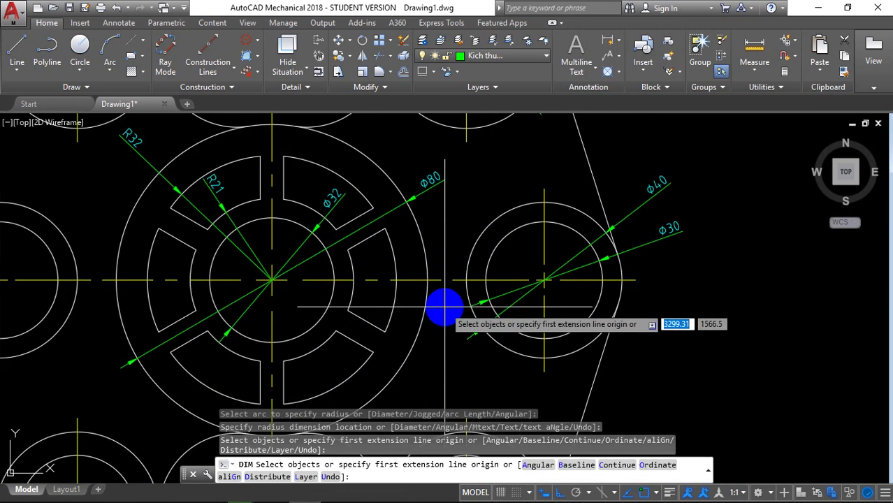
pyautogui.scroll(-4, 468, 238)
pyautogui.scroll(2, 454, 237)
pyautogui.scroll(1, 419, 279)
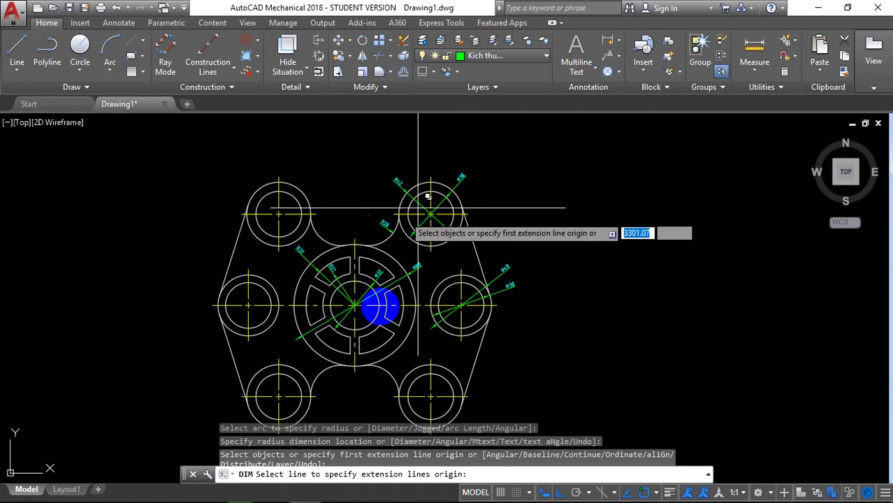
pyautogui.scroll(1, 380, 311)
pyautogui.scroll(3, 381, 307)
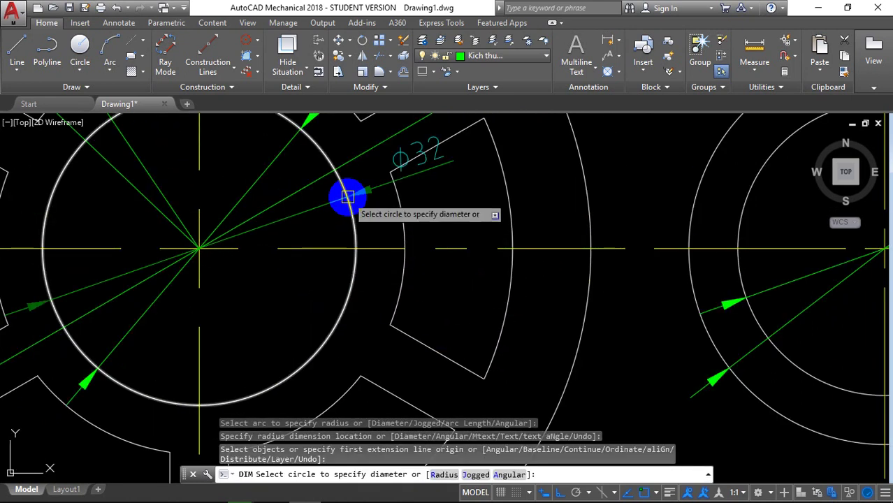
# Place a horizontal 50 dimension from the hub centre to the top-right boss centre using Center snaps.
pyautogui.keyDown('shift'); pyautogui.rightClick(347, 197); pyautogui.keyUp('shift')
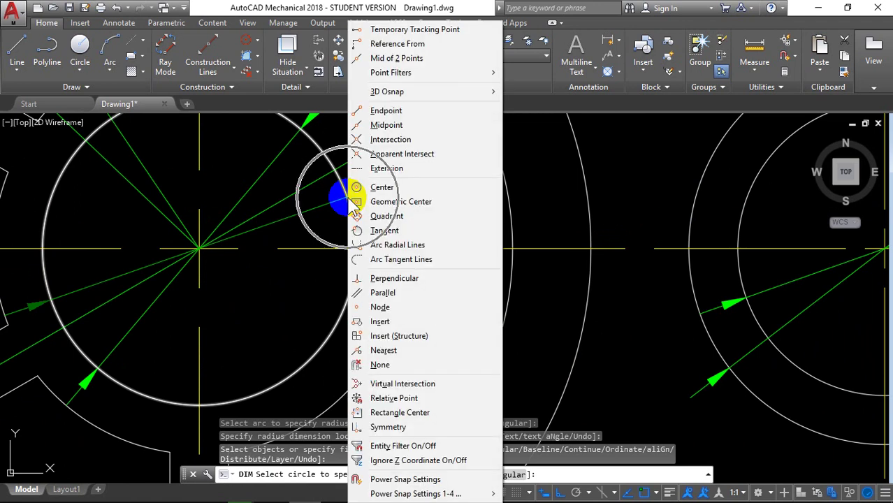
pyautogui.click(382, 188)
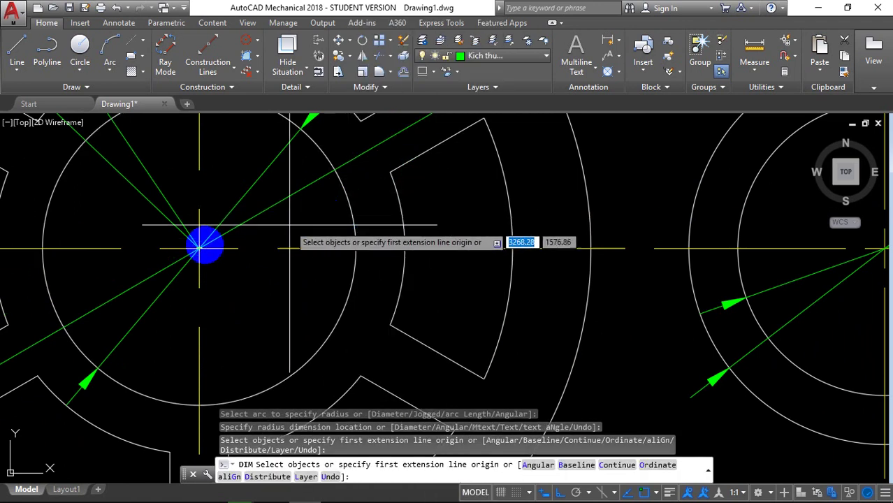
pyautogui.click(200, 248)
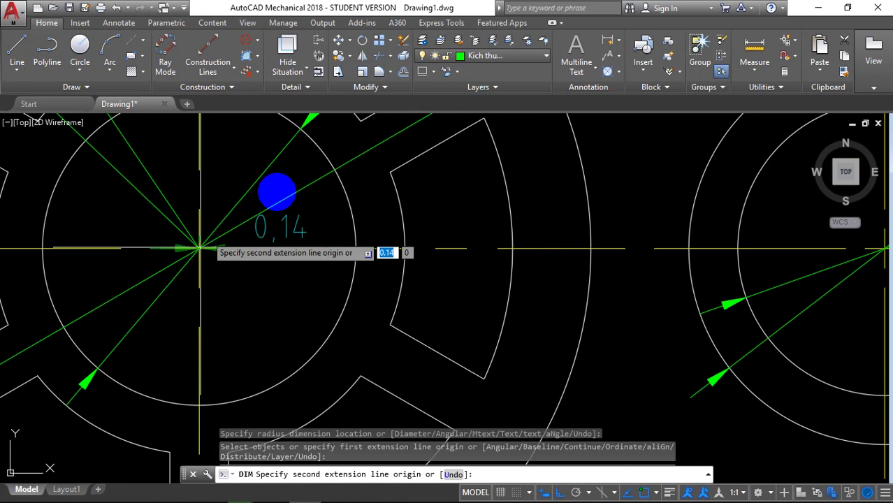
pyautogui.scroll(-5, 279, 193)
pyautogui.moveTo(279, 194); pyautogui.dragTo(319, 315, button='middle')
pyautogui.scroll(4, 377, 237)
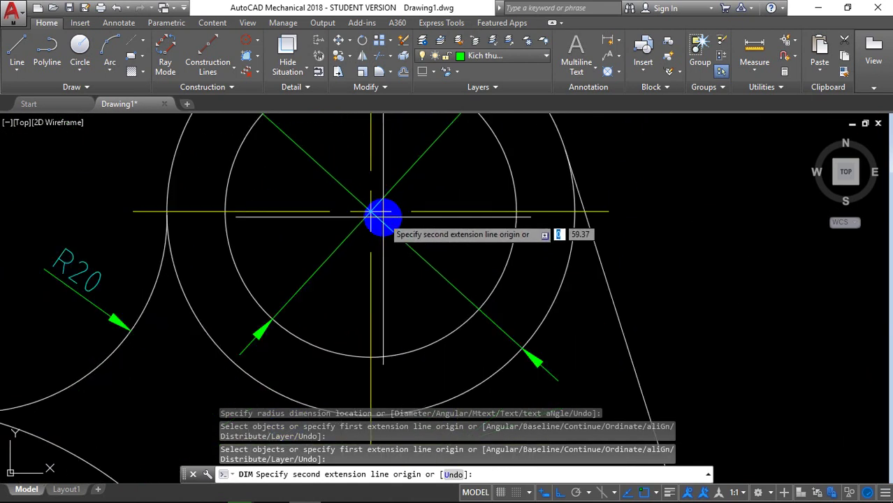
pyautogui.keyDown('shift'); pyautogui.rightClick(506, 156); pyautogui.keyUp('shift')
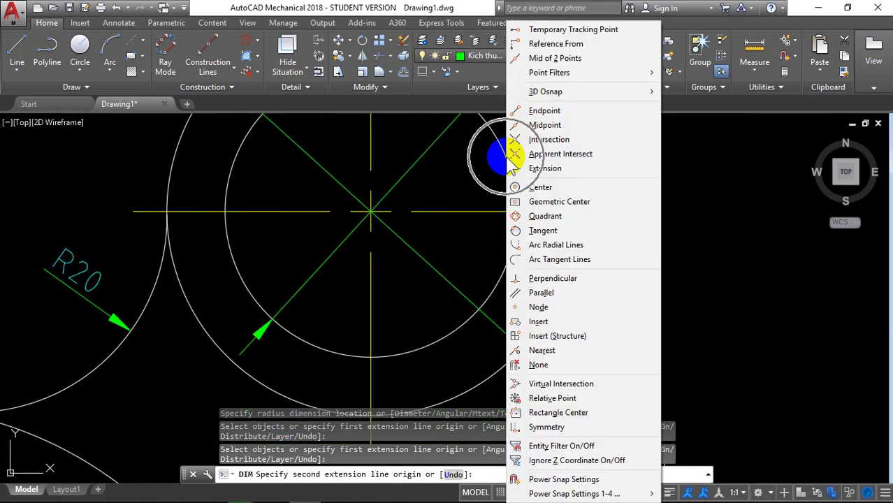
pyautogui.click(540, 187)
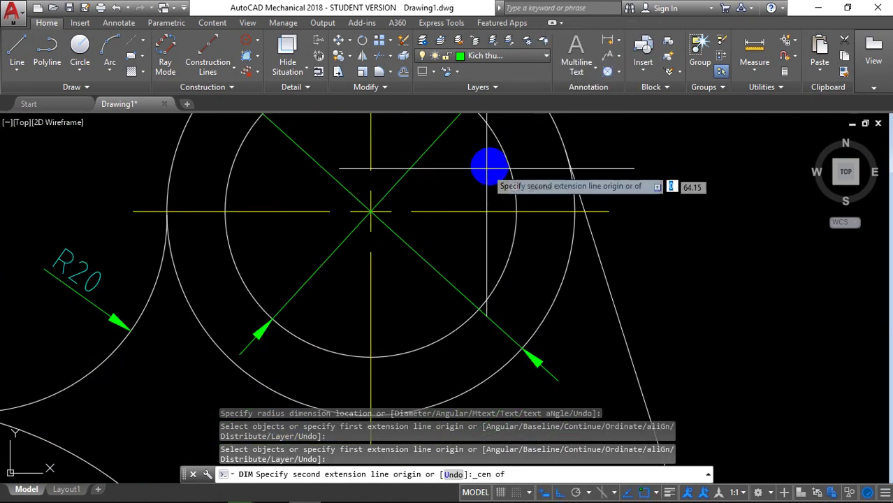
pyautogui.click(371, 210)
pyautogui.scroll(-3, 265, 188)
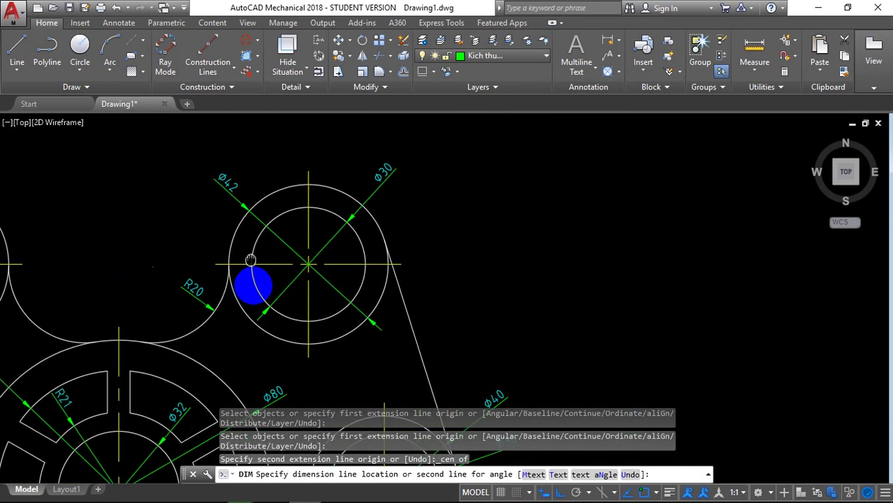
pyautogui.scroll(2, 251, 272)
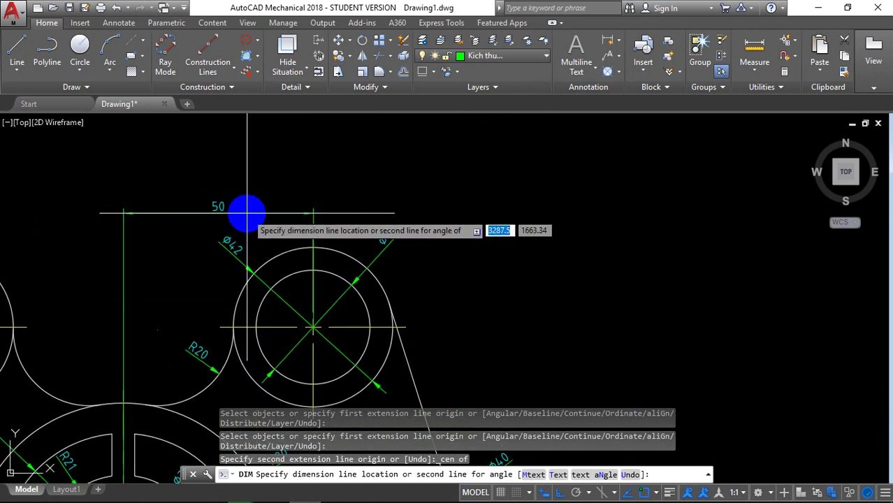
pyautogui.click(246, 213)
# Place a horizontal 70 dimension from the right boss centre to the hub centre, above the 50.
pyautogui.scroll(-3, 434, 223)
pyautogui.moveTo(478, 272)
pyautogui.mouseDown(button='middle')
pyautogui.moveTo(527, 279)
pyautogui.moveTo(523, 234)
pyautogui.moveTo(544, 259)
pyautogui.moveTo(568, 216)
pyautogui.mouseUp(button='middle')
pyautogui.scroll(5, 493, 318)
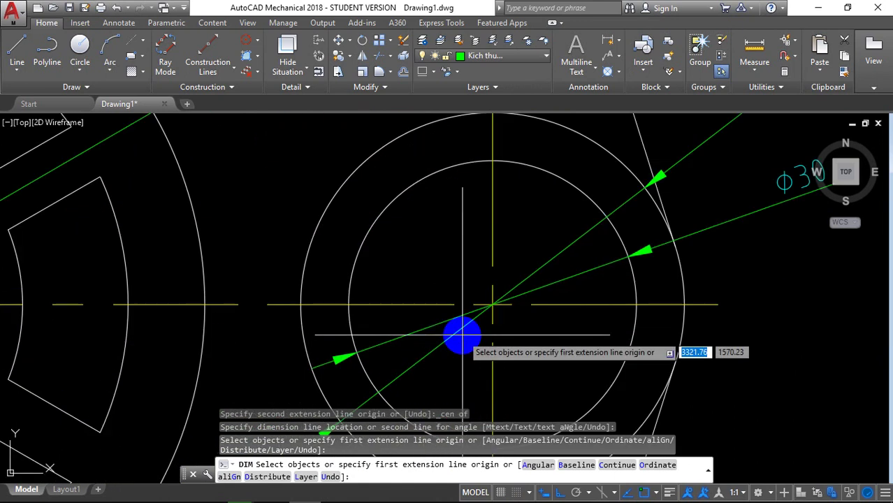
pyautogui.scroll(2, 461, 335)
pyautogui.scroll(2, 500, 232)
pyautogui.scroll(-4, 515, 226)
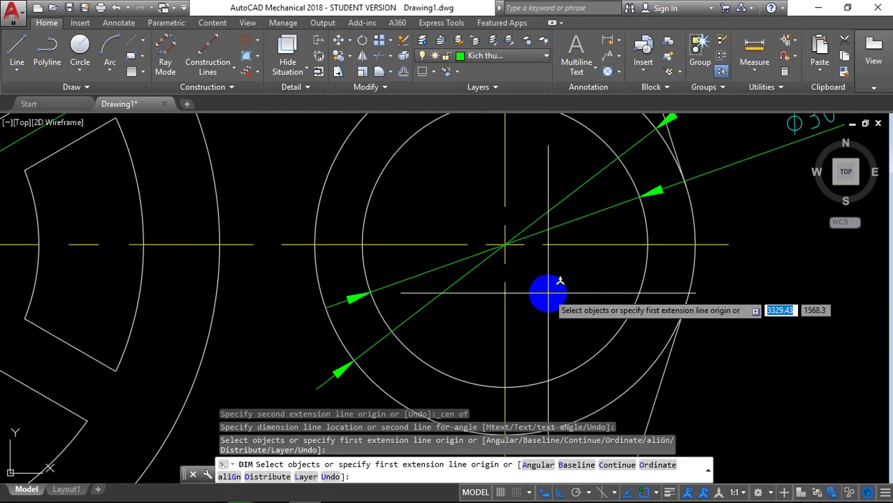
pyautogui.keyDown('shift'); pyautogui.rightClick(547, 293); pyautogui.keyUp('shift')
pyautogui.click(591, 186)
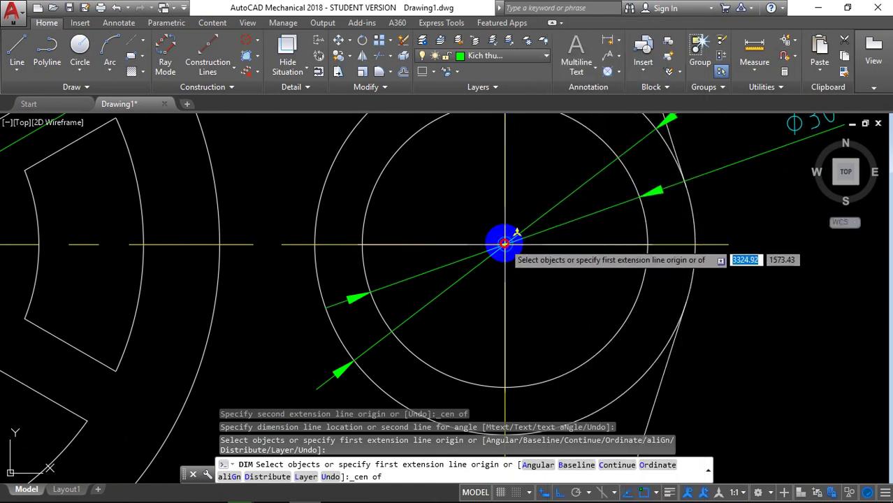
pyautogui.click(504, 243)
pyautogui.scroll(-3, 419, 230)
pyautogui.scroll(3, 114, 224)
pyautogui.scroll(2, 146, 222)
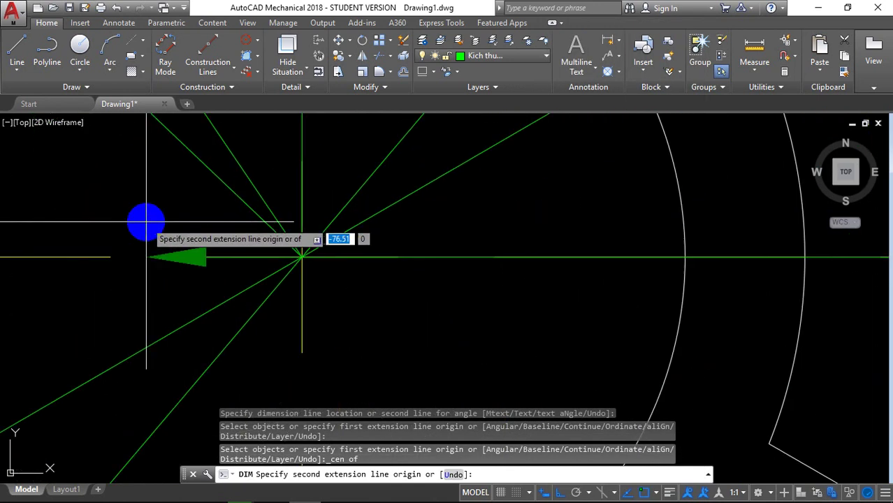
pyautogui.keyDown('shift'); pyautogui.rightClick(214, 223); pyautogui.keyUp('shift')
pyautogui.click(246, 187)
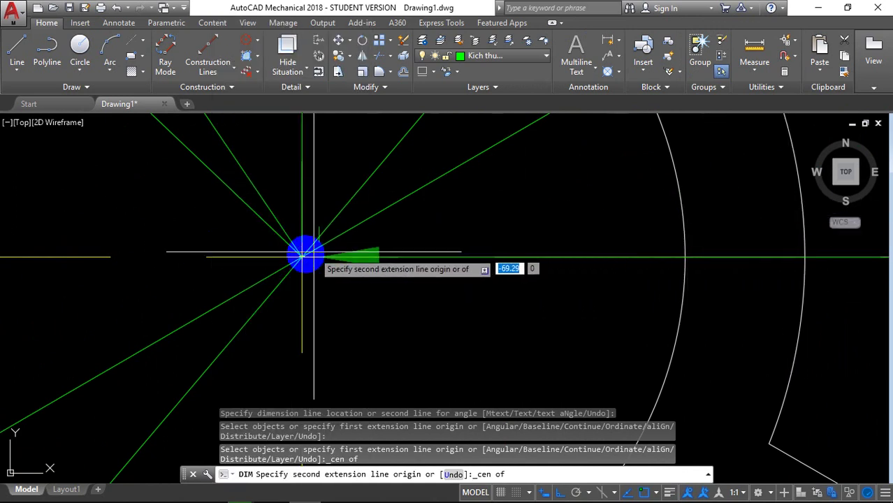
pyautogui.click(313, 244)
pyautogui.scroll(-3, 356, 202)
pyautogui.scroll(-3, 355, 205)
pyautogui.scroll(-2, 408, 209)
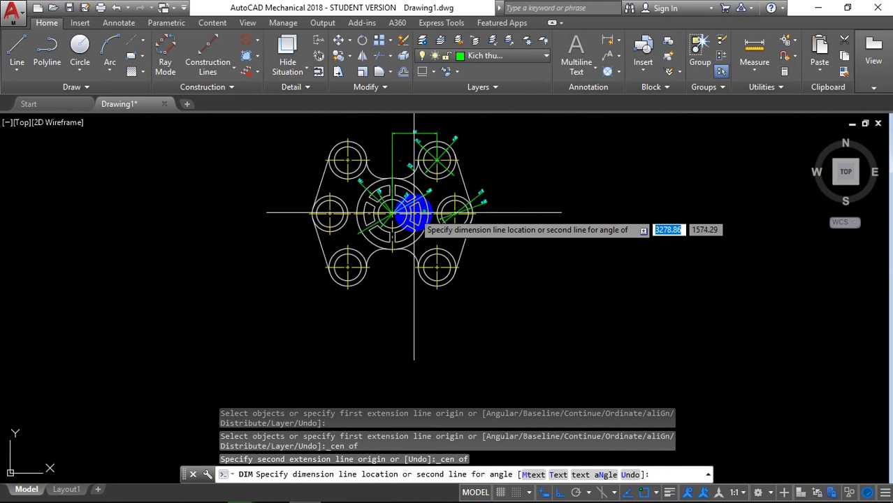
pyautogui.scroll(3, 399, 205)
pyautogui.scroll(3, 398, 231)
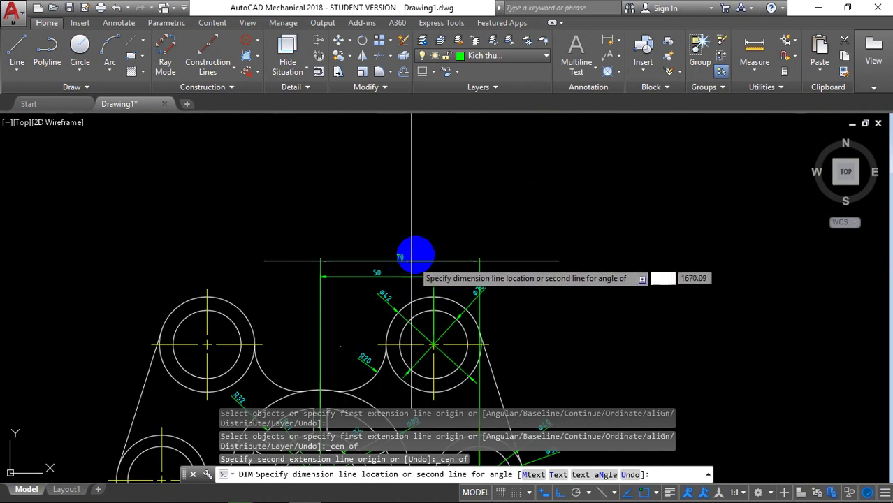
pyautogui.click(416, 249)
# Place a vertical 60 dimension from the hub centre to the top-right boss centre, right of the part.
pyautogui.scroll(-3, 524, 213)
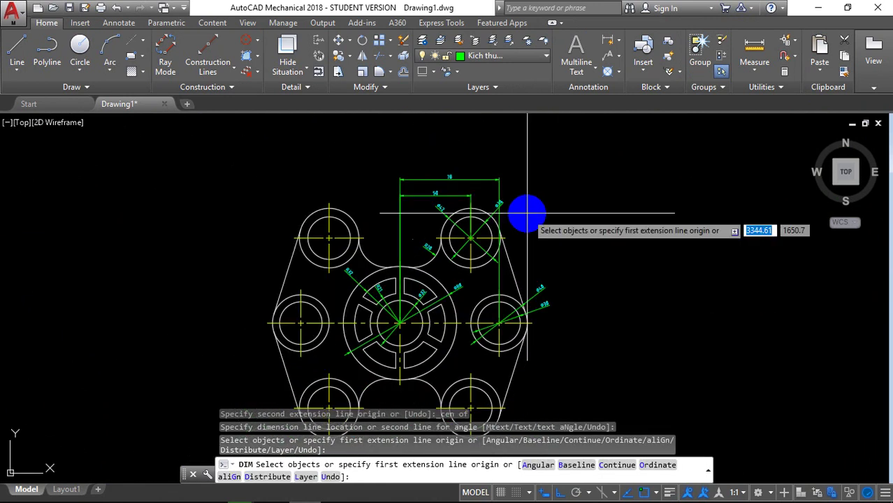
pyautogui.moveTo(524, 213)
pyautogui.mouseDown(button='middle')
pyautogui.moveTo(484, 231)
pyautogui.moveTo(459, 226)
pyautogui.mouseUp(button='middle')
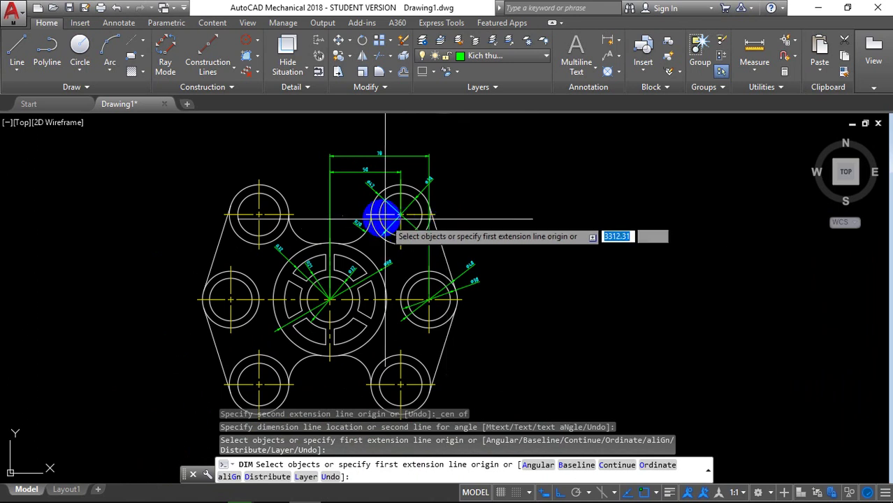
pyautogui.press('Return')
pyautogui.press('Return')
pyautogui.press('Return')
pyautogui.press('Return')
pyautogui.scroll(3, 411, 222)
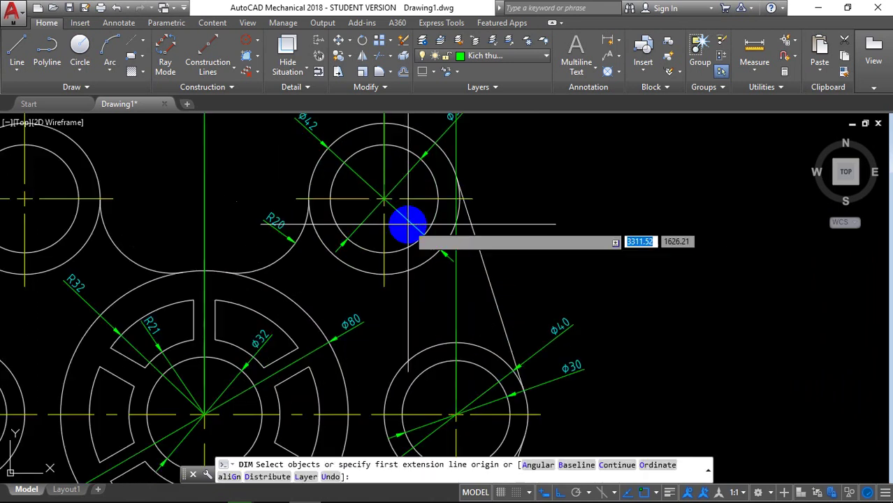
pyautogui.press('Return')
pyautogui.moveTo(385, 206)
pyautogui.mouseDown(button='middle')
pyautogui.moveTo(409, 235)
pyautogui.moveTo(423, 196)
pyautogui.mouseUp(button='middle')
pyautogui.scroll(2, 245, 371)
pyautogui.press('Return')
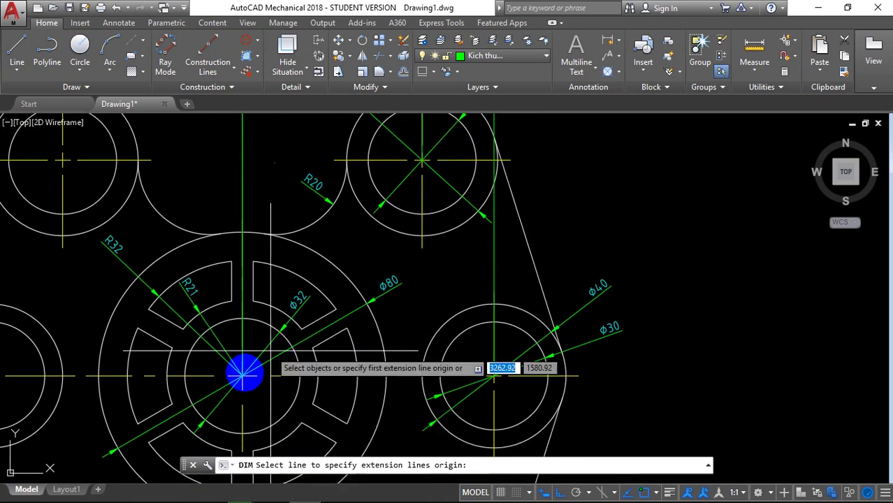
pyautogui.scroll(2, 242, 376)
pyautogui.press('Return')
pyautogui.press('Return')
pyautogui.press('Return')
pyautogui.press('Return')
pyautogui.keyDown('shift'); pyautogui.rightClick(293, 369); pyautogui.keyUp('shift')
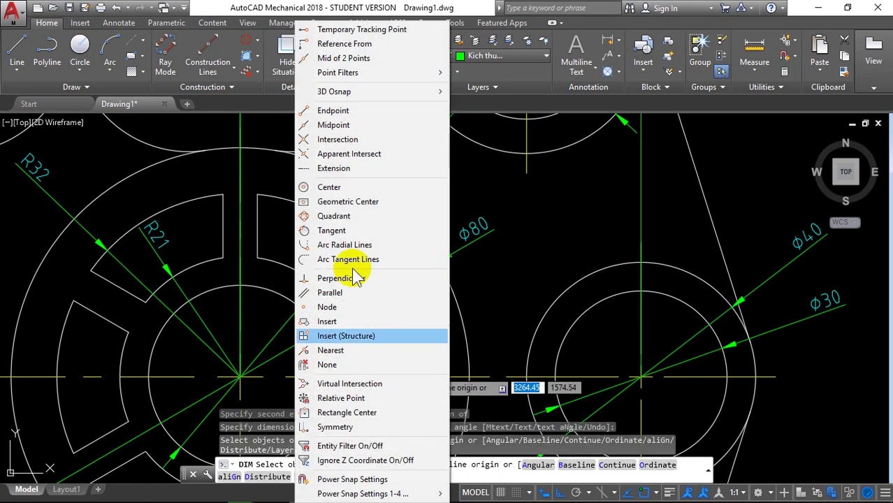
pyautogui.click(354, 196)
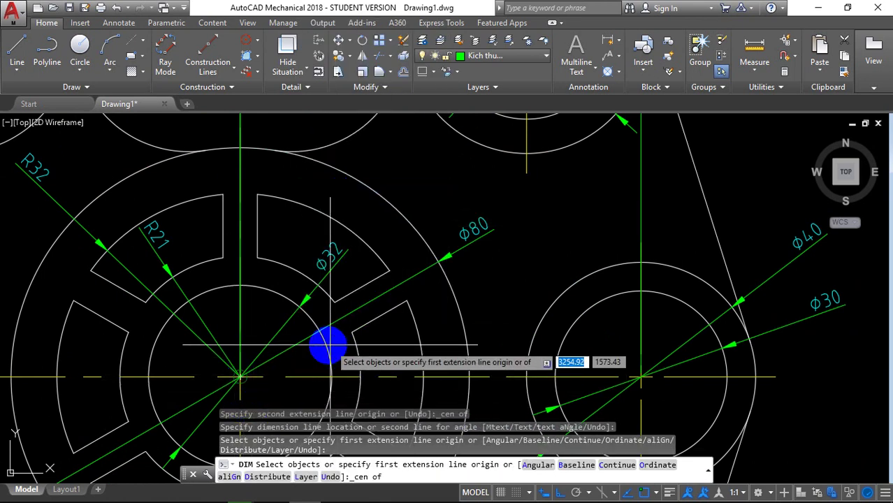
pyautogui.click(242, 371)
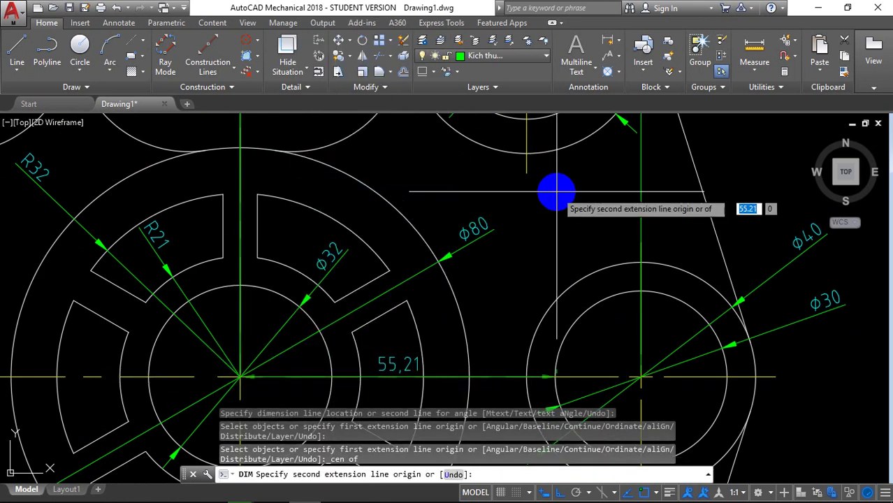
pyautogui.scroll(4, 552, 196)
pyautogui.scroll(-1, 538, 224)
pyautogui.scroll(-3, 532, 224)
pyautogui.scroll(-3, 527, 196)
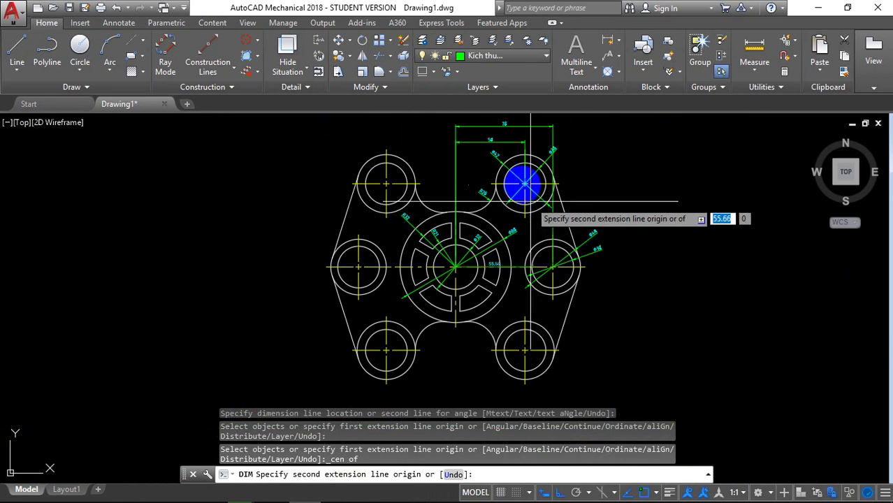
pyautogui.scroll(4, 524, 183)
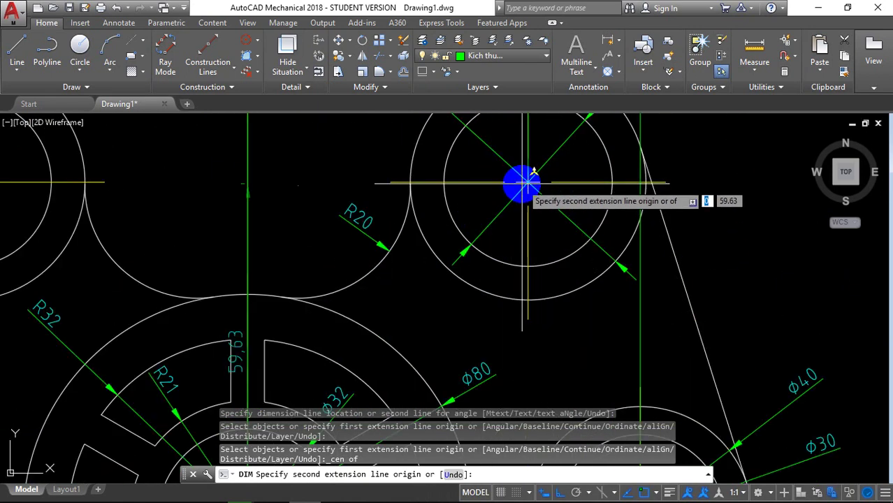
pyautogui.keyDown('shift'); pyautogui.rightClick(608, 150); pyautogui.keyUp('shift')
pyautogui.click(645, 187)
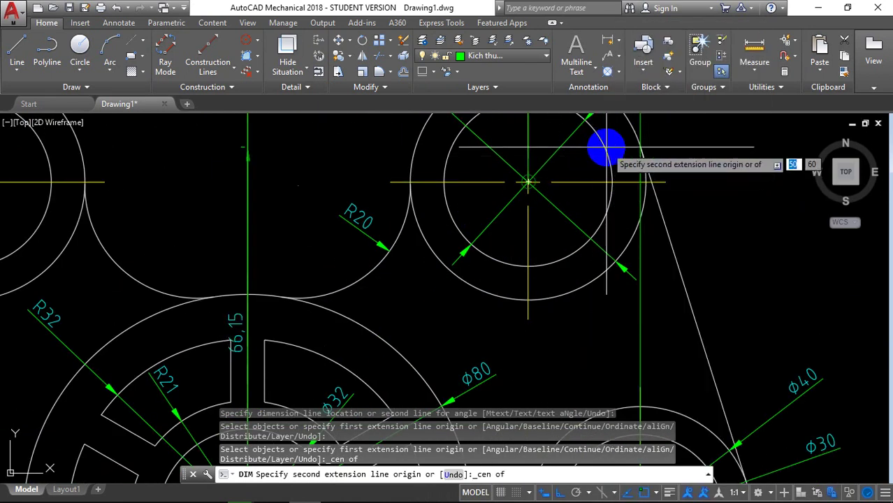
pyautogui.click(529, 181)
pyautogui.scroll(-4, 559, 209)
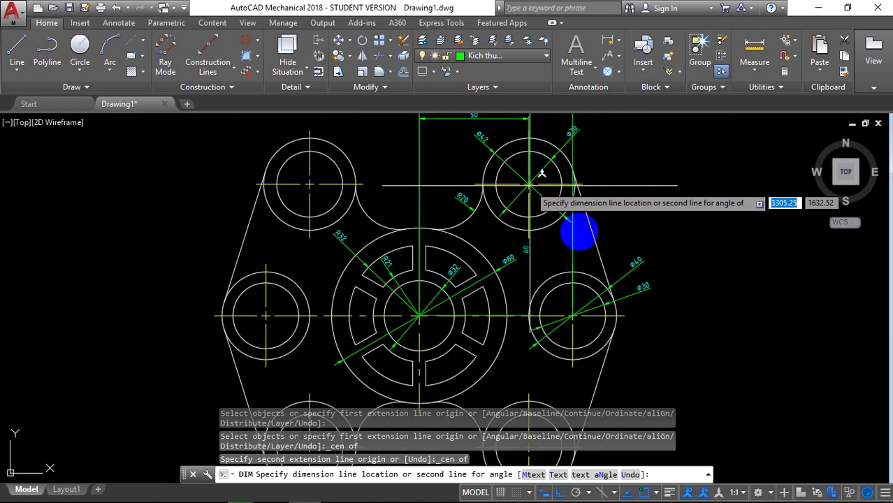
pyautogui.click(668, 250)
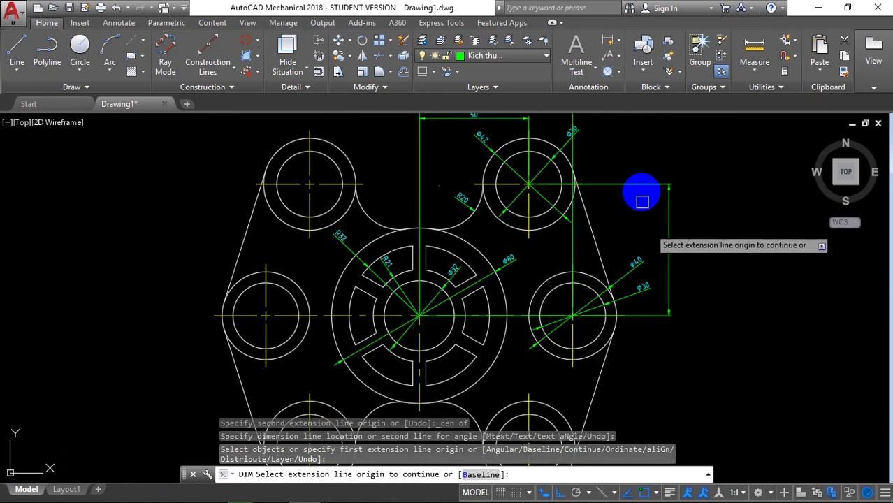
# End the dimensioning command.
pyautogui.scroll(-3, 641, 195)
pyautogui.moveTo(682, 261)
pyautogui.mouseDown(button='middle')
pyautogui.moveTo(633, 275)
pyautogui.moveTo(668, 271)
pyautogui.mouseUp(button='middle')
pyautogui.press('Return')
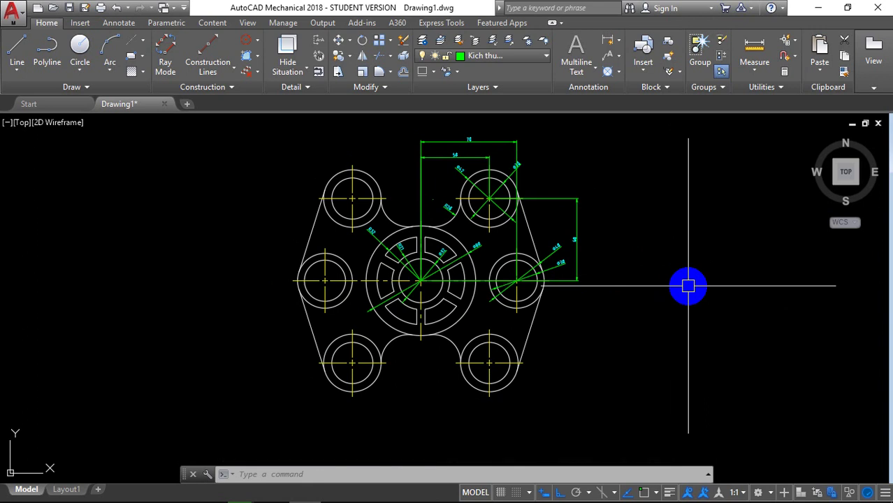
pyautogui.moveTo(688, 285); pyautogui.dragTo(690, 309, button='middle')
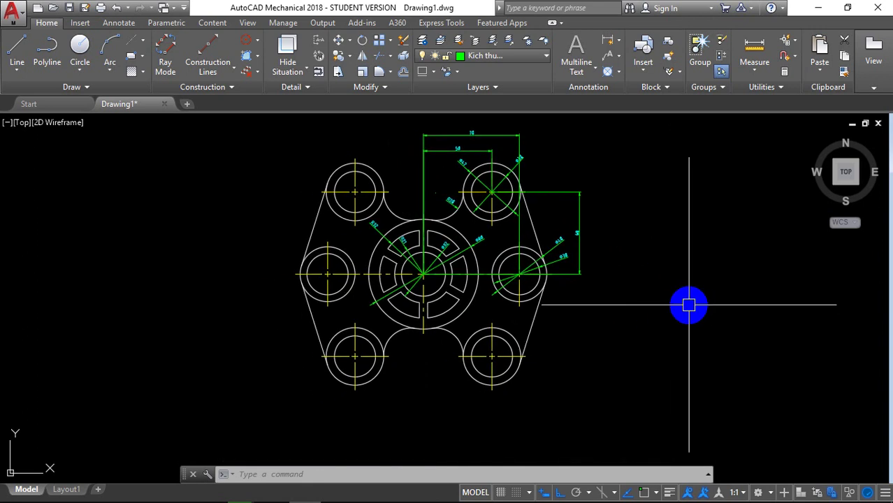
pyautogui.scroll(-2, 688, 304)
pyautogui.scroll(2, 607, 286)
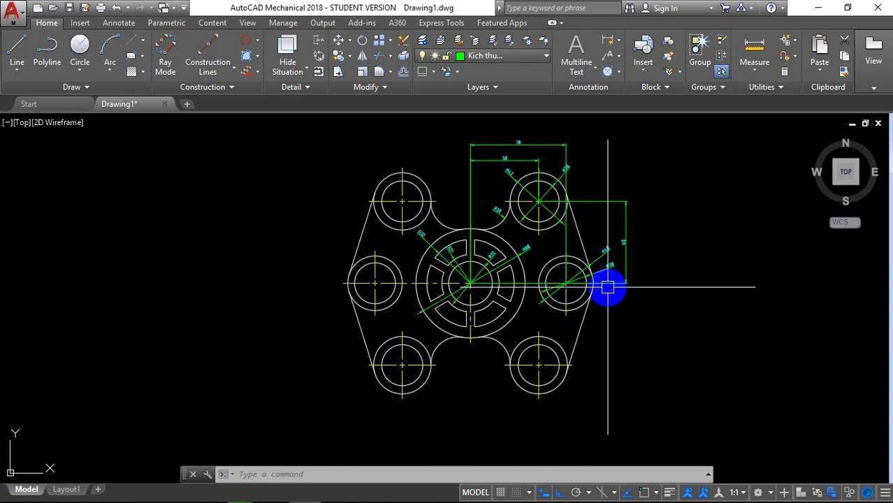
pyautogui.scroll(-1, 699, 287)
pyautogui.scroll(1, 745, 311)
pyautogui.write('LW')
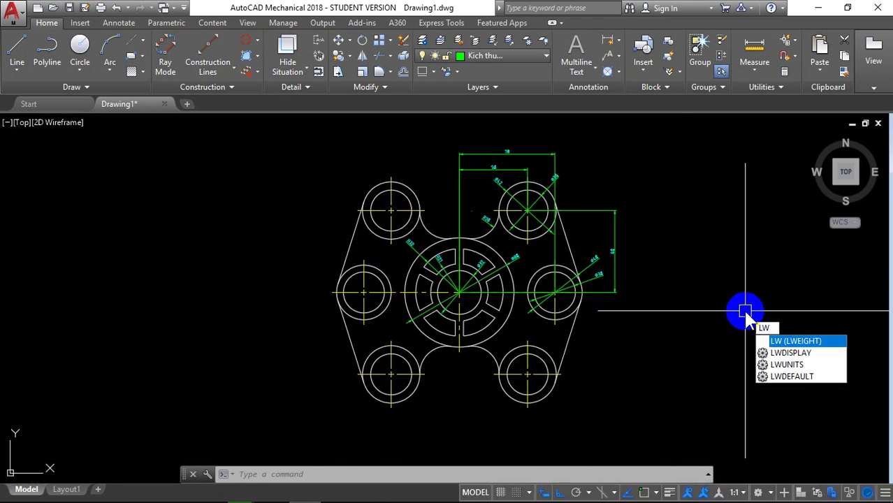
# Turn on Display Lineweight in Lineweight Settings so outlines and centre marks show thick.
pyautogui.press('Return')
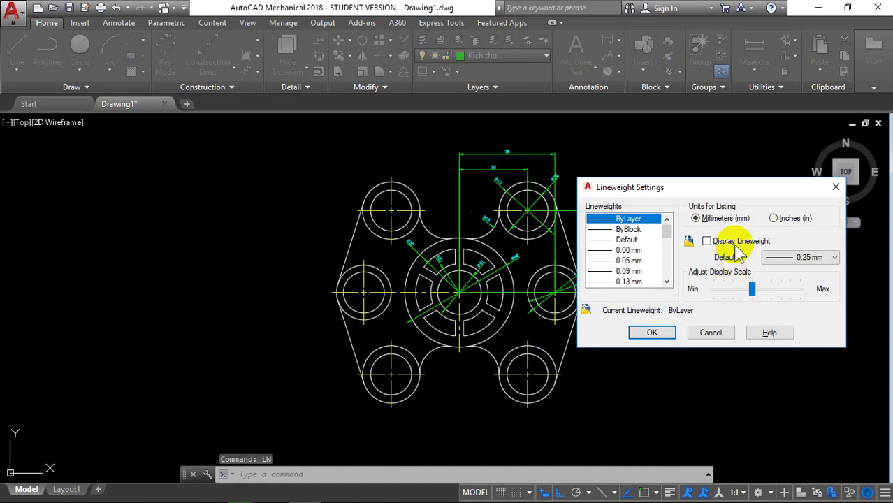
pyautogui.click(652, 334)
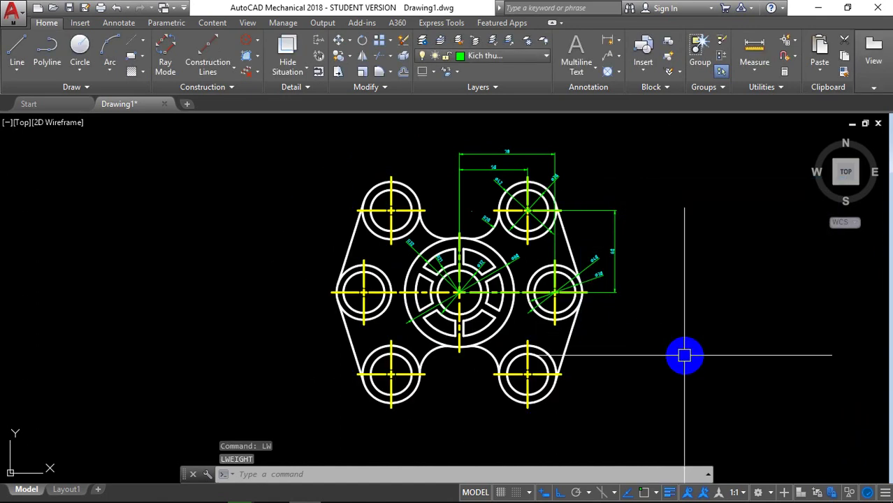
pyautogui.moveTo(683, 355)
pyautogui.mouseDown(button='middle')
pyautogui.moveTo(663, 359)
pyautogui.moveTo(588, 306)
pyautogui.mouseUp(button='middle')
pyautogui.moveTo(638, 327)
pyautogui.mouseDown(button='middle')
pyautogui.moveTo(581, 319)
pyautogui.moveTo(705, 307)
pyautogui.mouseUp(button='middle')
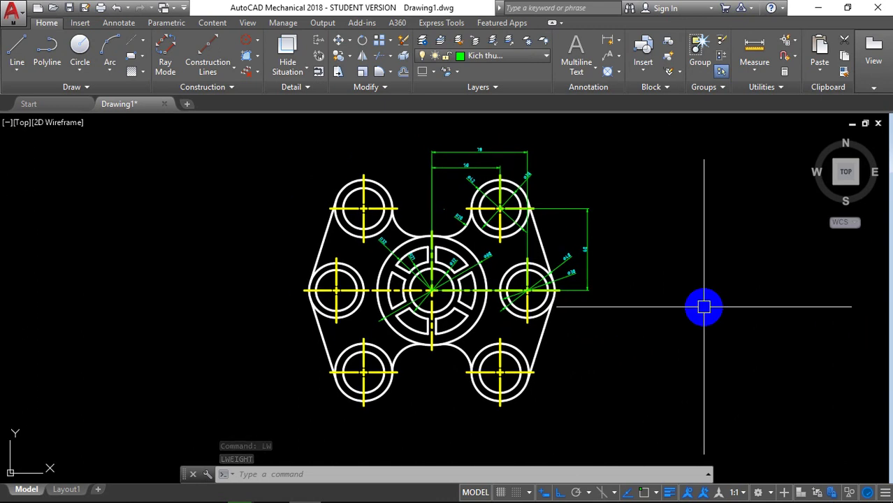
pyautogui.moveTo(651, 324)
pyautogui.mouseDown(button='middle')
pyautogui.moveTo(610, 341)
pyautogui.moveTo(554, 313)
pyautogui.moveTo(564, 301)
pyautogui.mouseUp(button='middle')
pyautogui.scroll(-3, 627, 334)
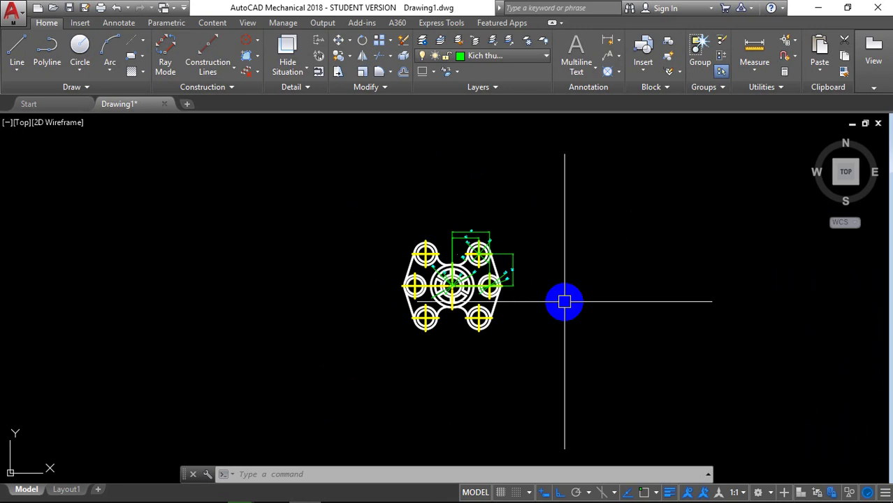
# Attach A4_TCVN.dwg as an external reference and place it in the drawing.
pyautogui.write('xr')
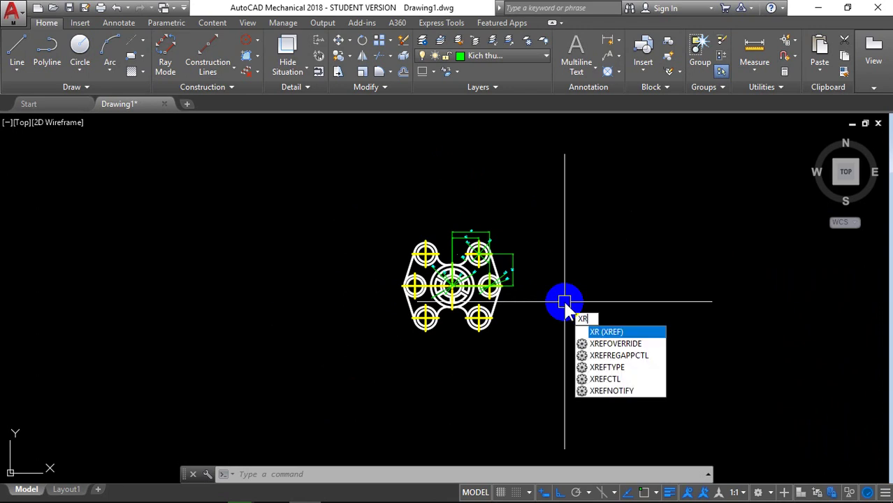
pyautogui.press('Return')
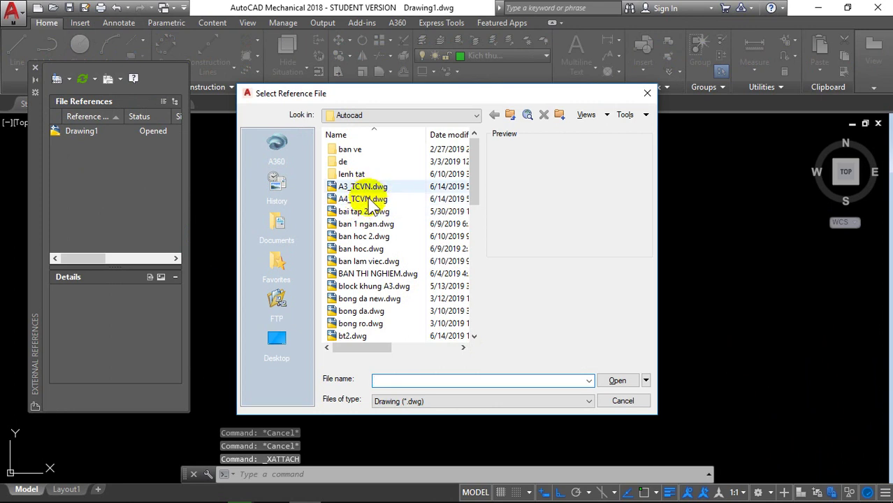
pyautogui.click(367, 199)
pyautogui.click(614, 381)
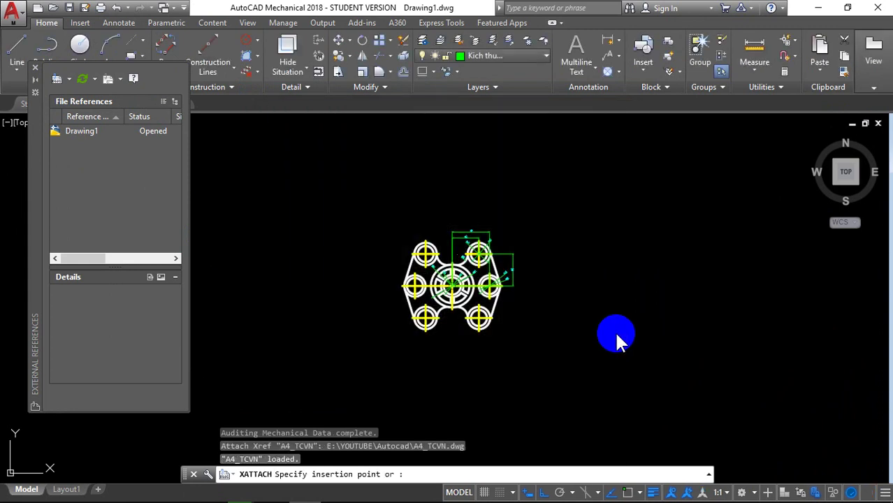
pyautogui.click(542, 366)
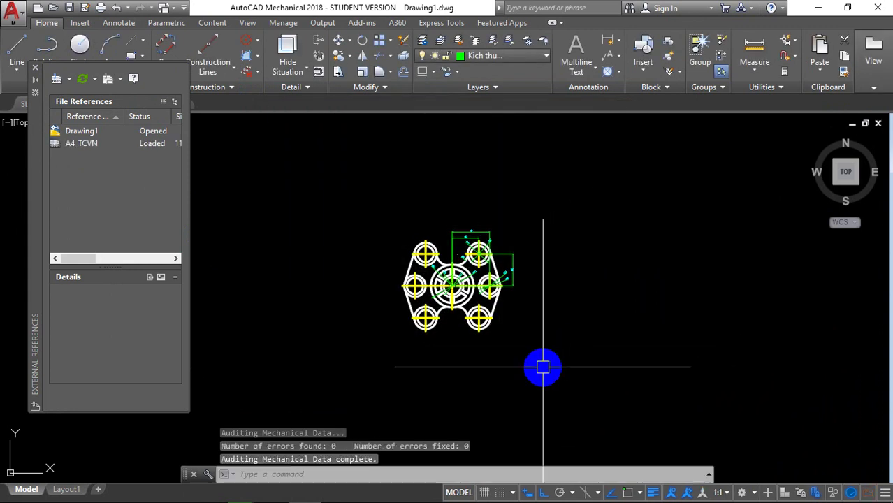
pyautogui.click(91, 113)
# Close the External References palette and zoom to show the whole drawing (Z, A).
pyautogui.click(297, 208)
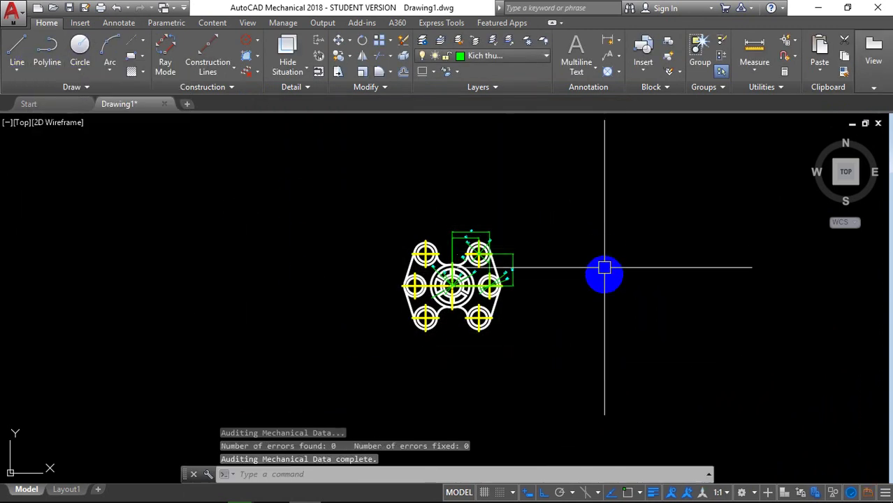
pyautogui.write('z')
pyautogui.press('Return')
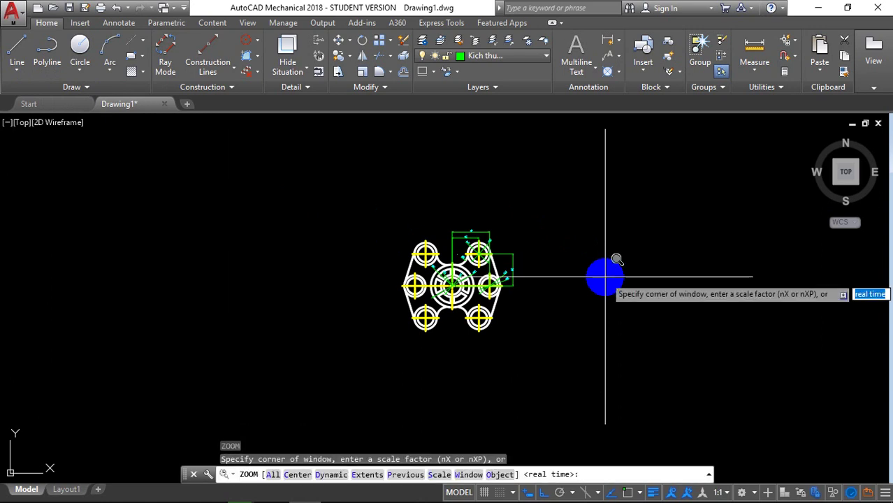
pyautogui.write('a')
pyautogui.press('Return')
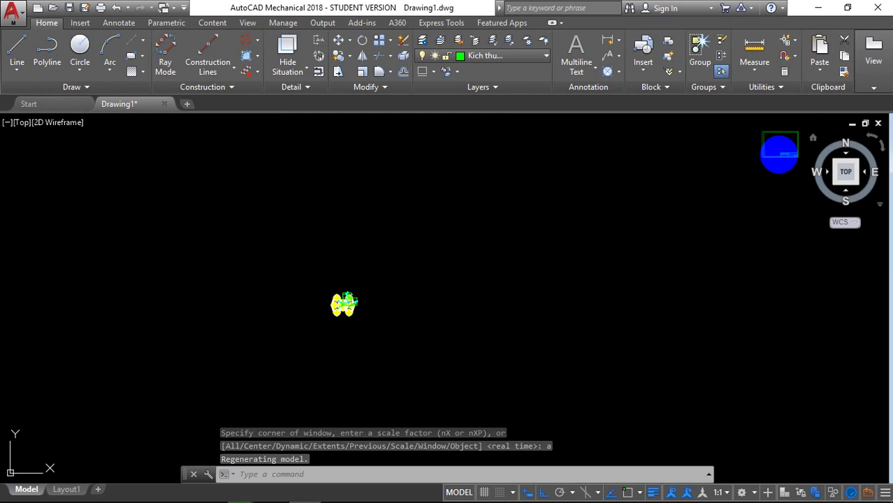
# Window-select the dimensioned plate drawing's 65 objects.
pyautogui.click(613, 269)
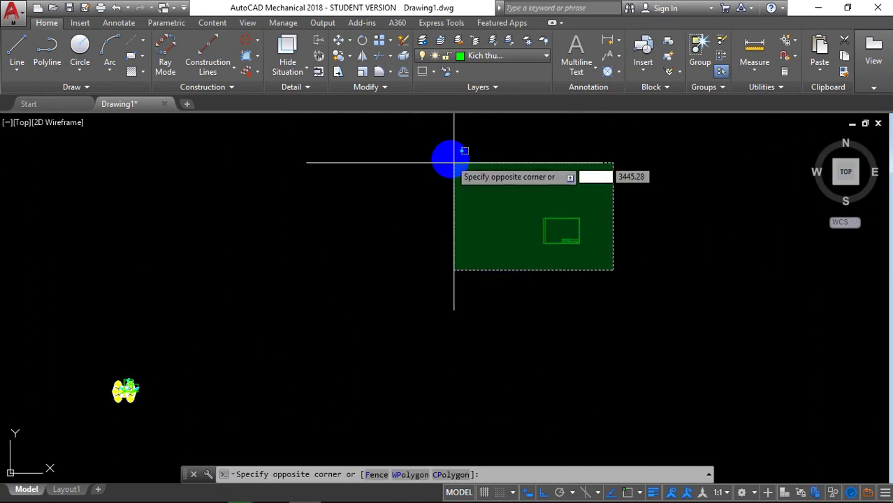
pyautogui.click(444, 164)
pyautogui.press('Escape')
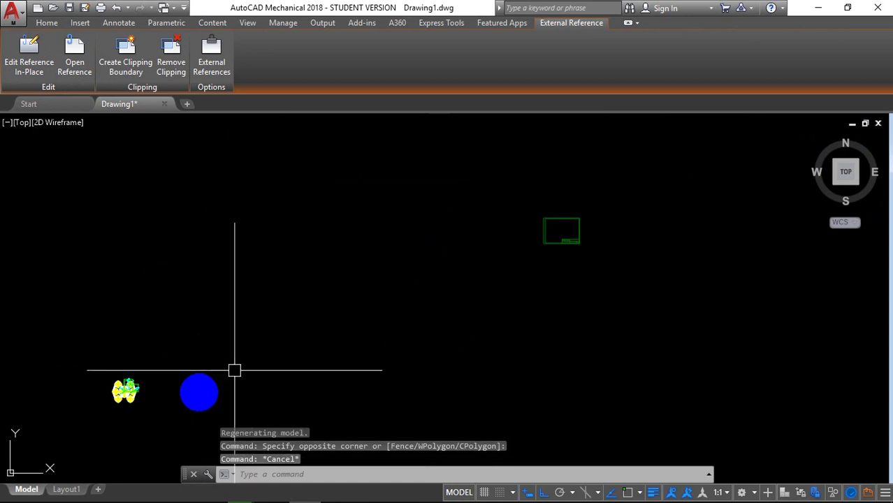
pyautogui.moveTo(235, 366); pyautogui.dragTo(303, 347, button='middle')
pyautogui.click(224, 394)
pyautogui.click(75, 285)
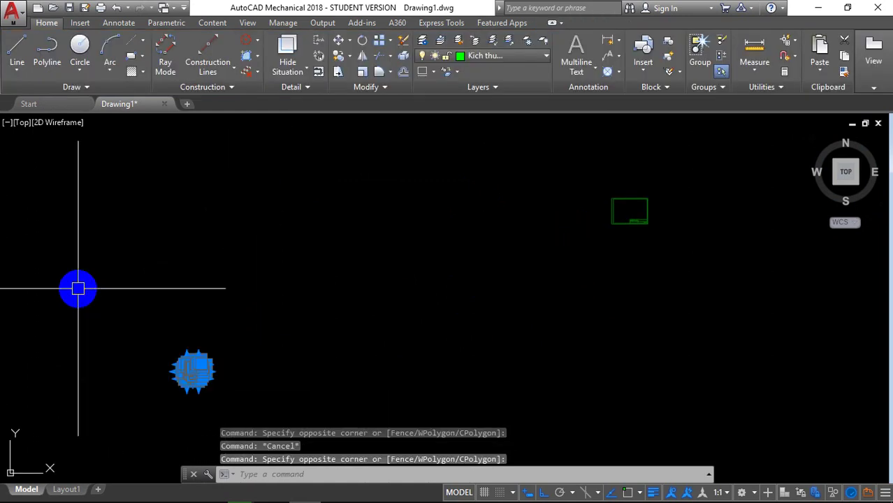
# Move the plate into the A4 frame above the title block, with Ortho off.
pyautogui.write('m')
pyautogui.press('Return')
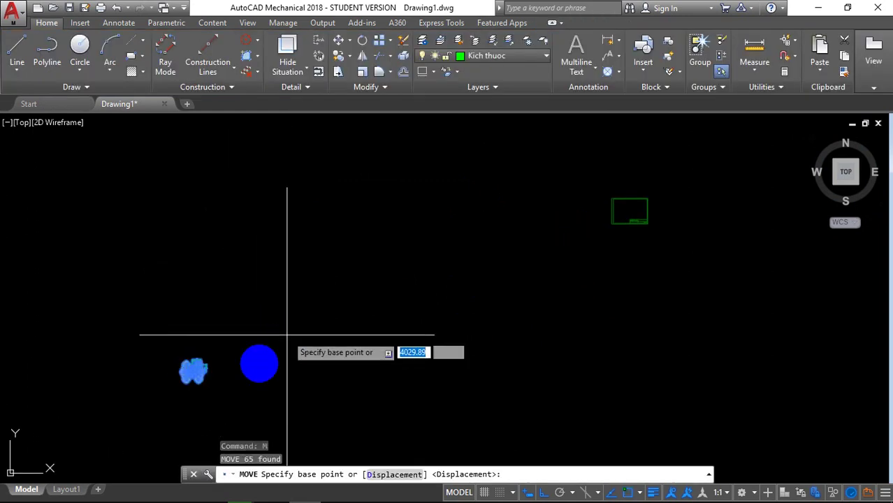
pyautogui.click(192, 400)
pyautogui.click(566, 490)
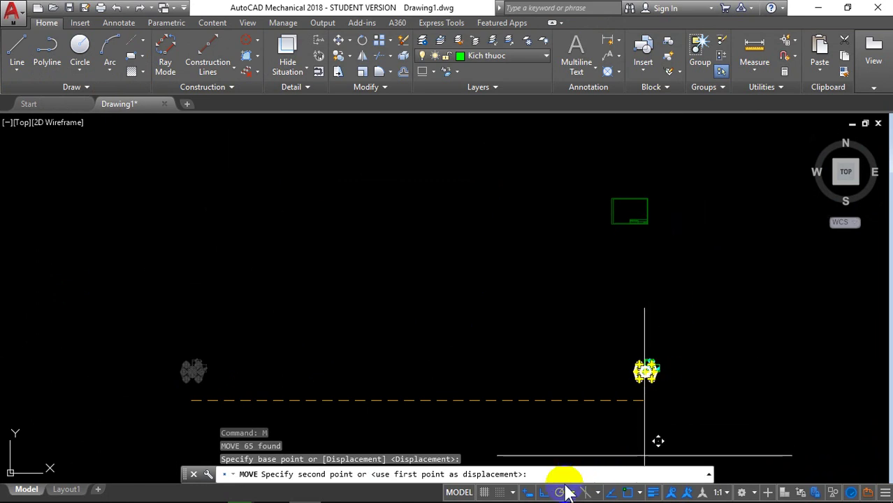
pyautogui.scroll(2, 608, 255)
pyautogui.scroll(3, 634, 223)
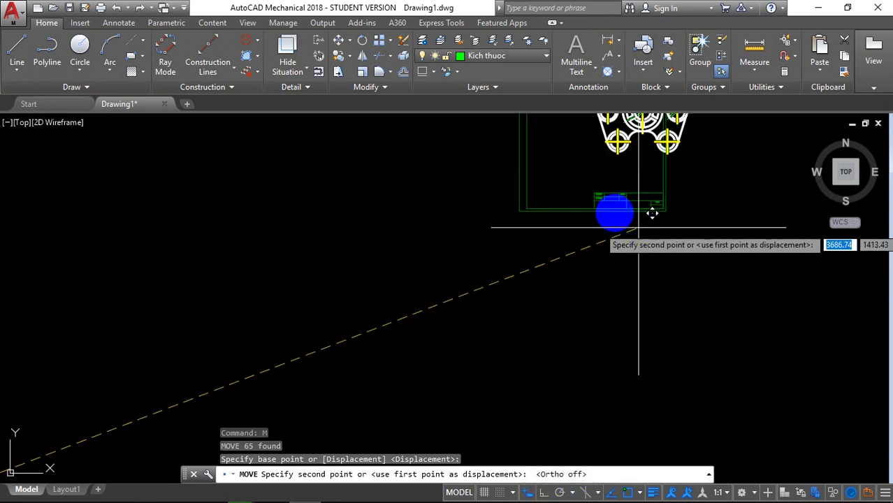
pyautogui.moveTo(583, 236); pyautogui.dragTo(471, 360, button='middle')
pyautogui.scroll(2, 475, 356)
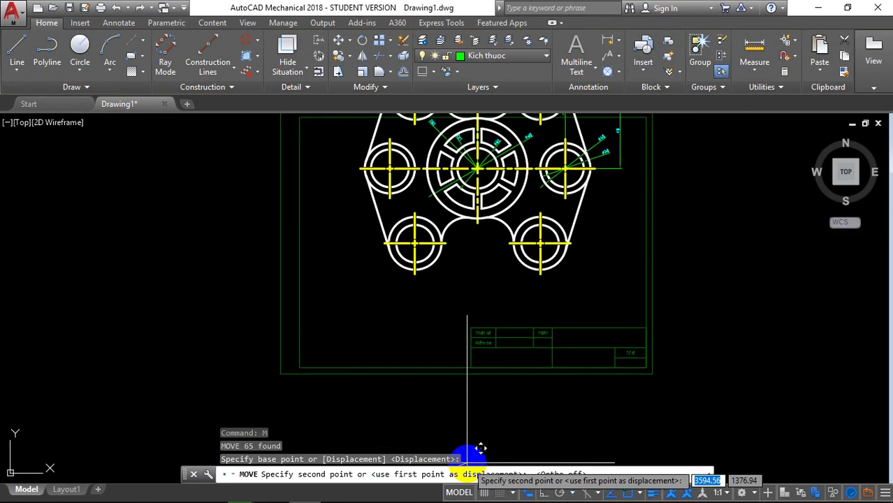
pyautogui.scroll(-2, 474, 353)
pyautogui.scroll(-2, 471, 357)
pyautogui.scroll(-2, 475, 384)
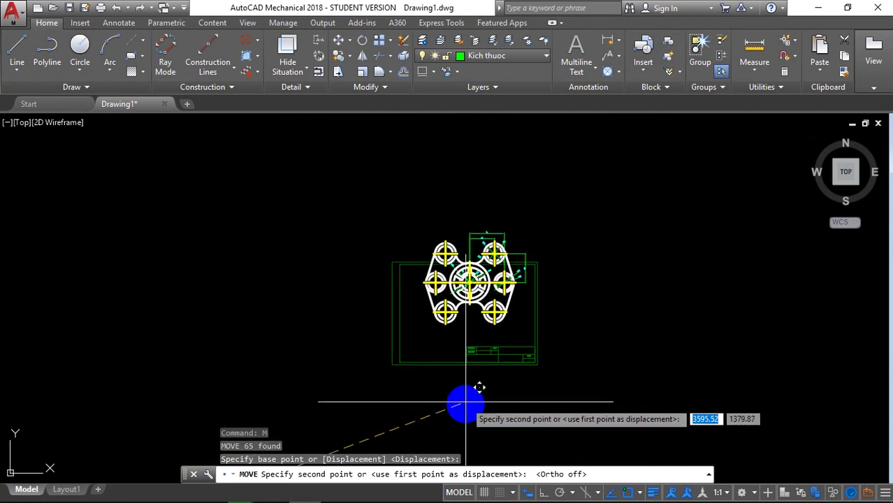
pyautogui.scroll(2, 469, 411)
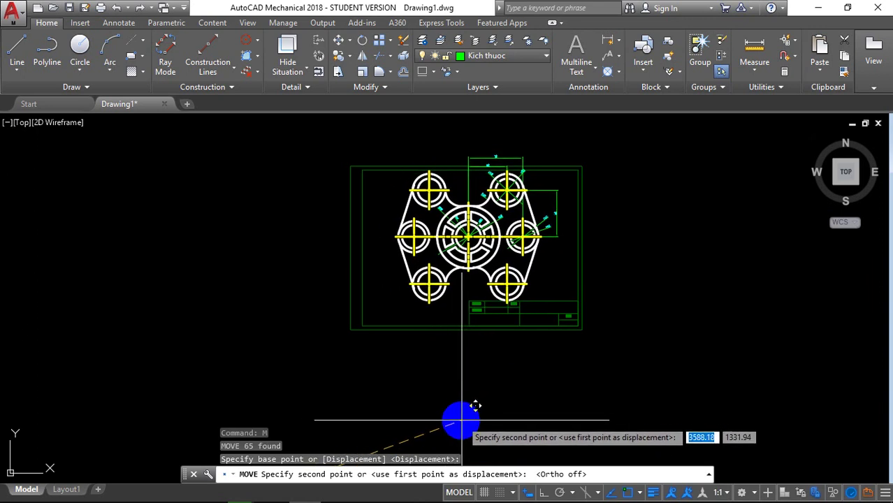
pyautogui.click(474, 405)
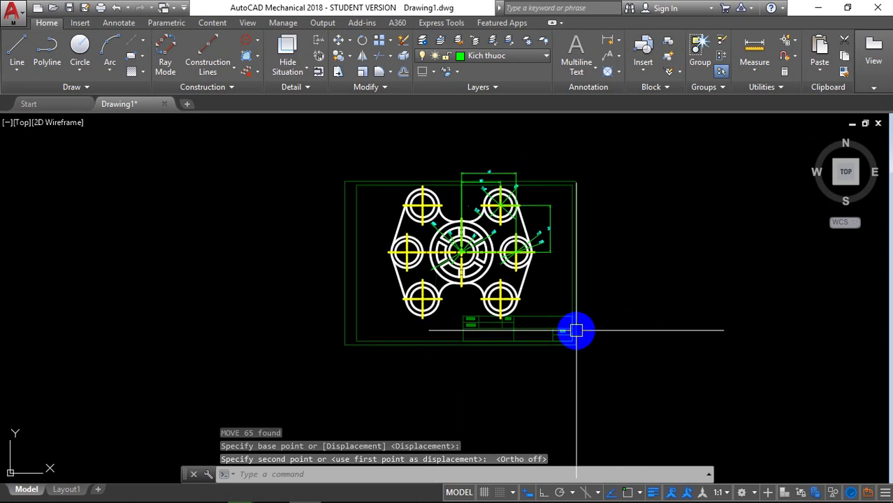
pyautogui.scroll(2, 573, 329)
pyautogui.click(605, 362)
pyautogui.click(533, 297)
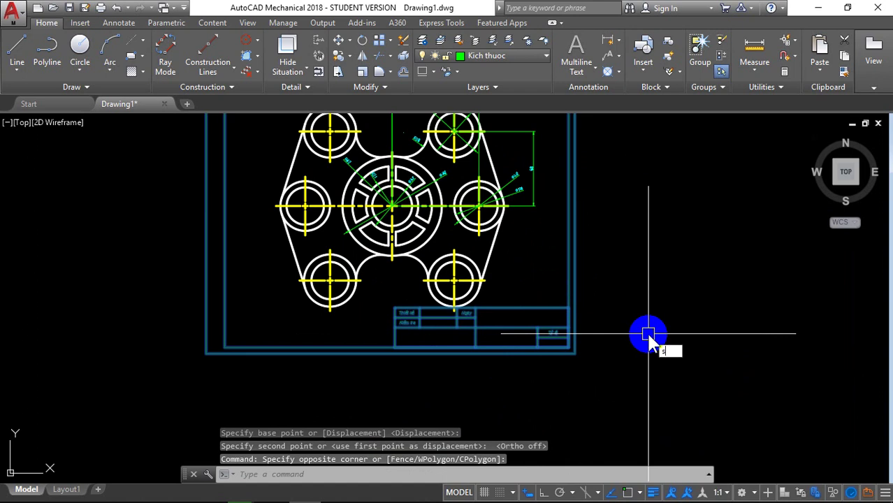
# Scale up the A4 title-block frame about its lower-left corner, with Ortho on, to enclose the plate.
pyautogui.write('sc')
pyautogui.press('Return')
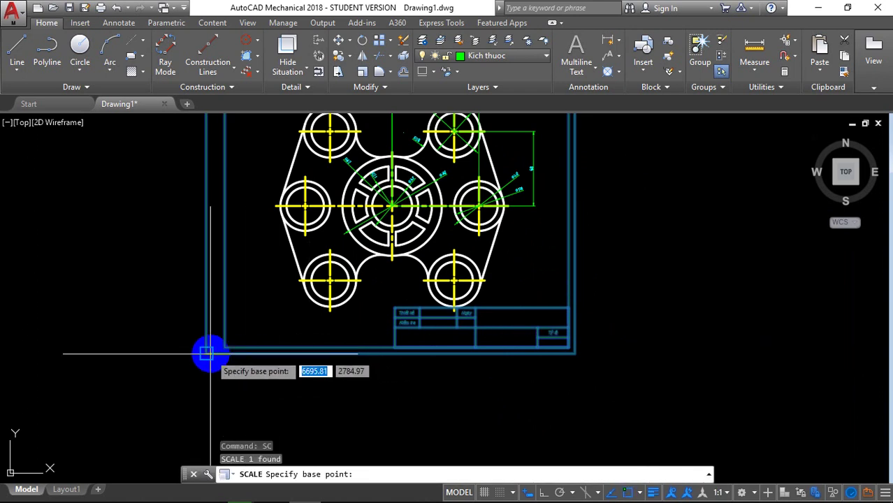
pyautogui.click(206, 353)
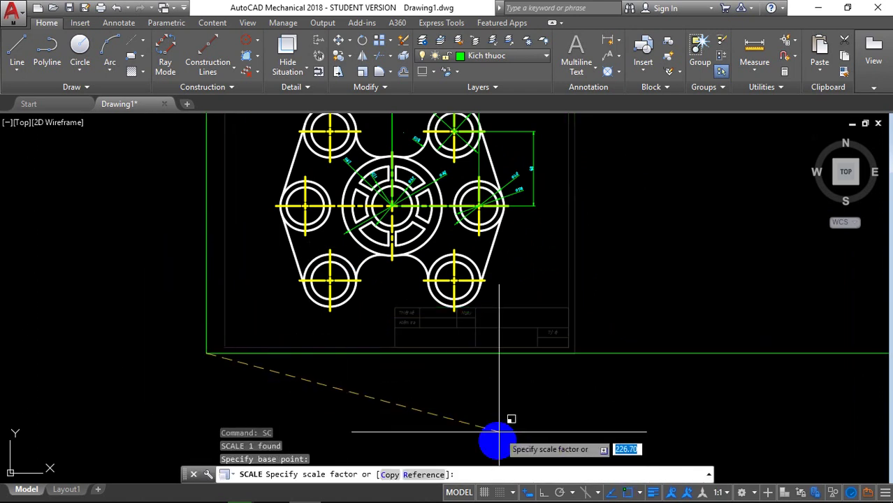
pyautogui.click(530, 489)
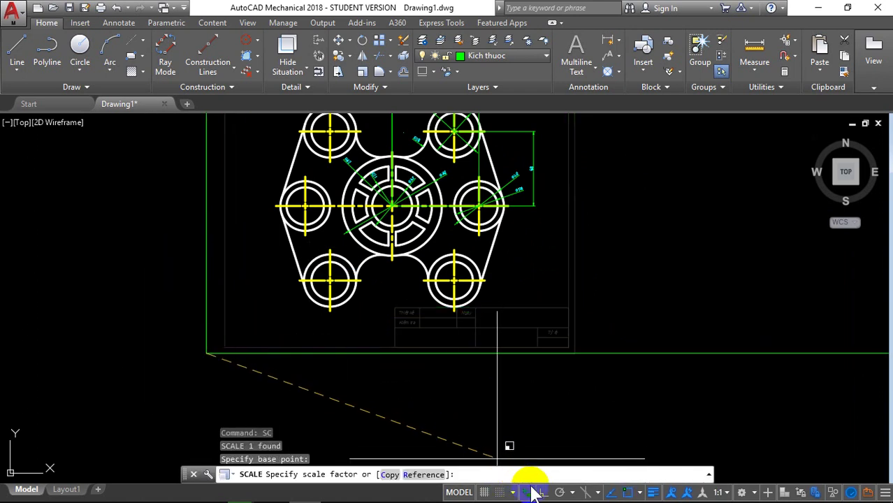
pyautogui.click(213, 223)
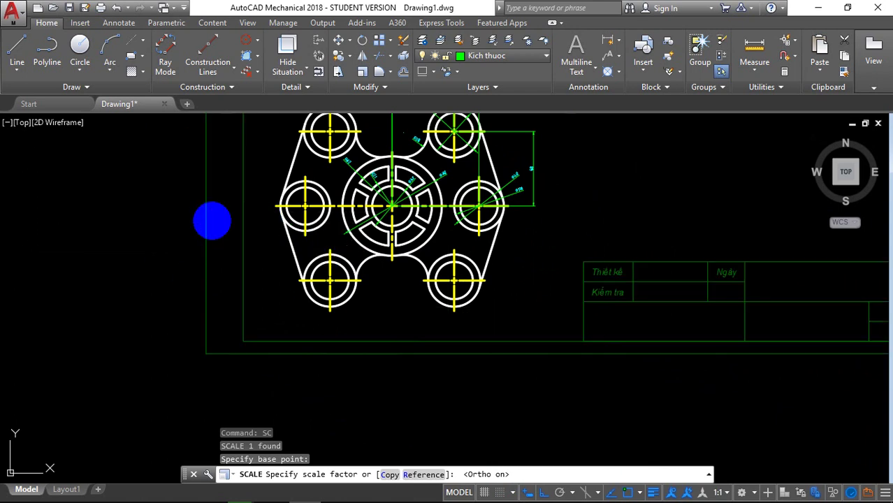
pyautogui.scroll(-3, 219, 225)
pyautogui.moveTo(460, 210); pyautogui.dragTo(404, 308, button='middle')
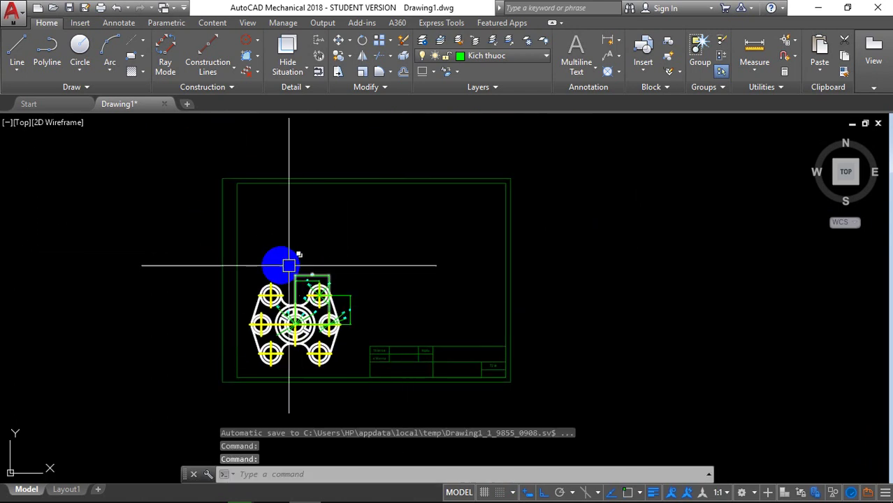
pyautogui.click(239, 257)
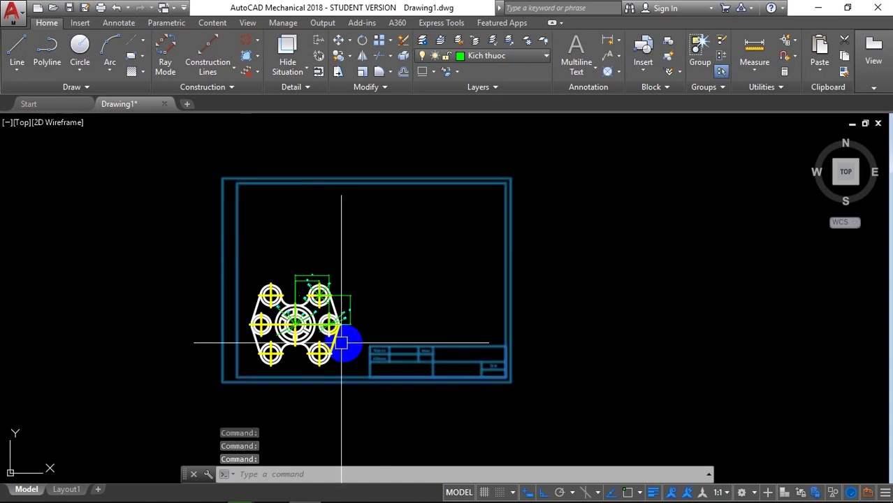
pyautogui.press('Escape')
pyautogui.click(350, 370)
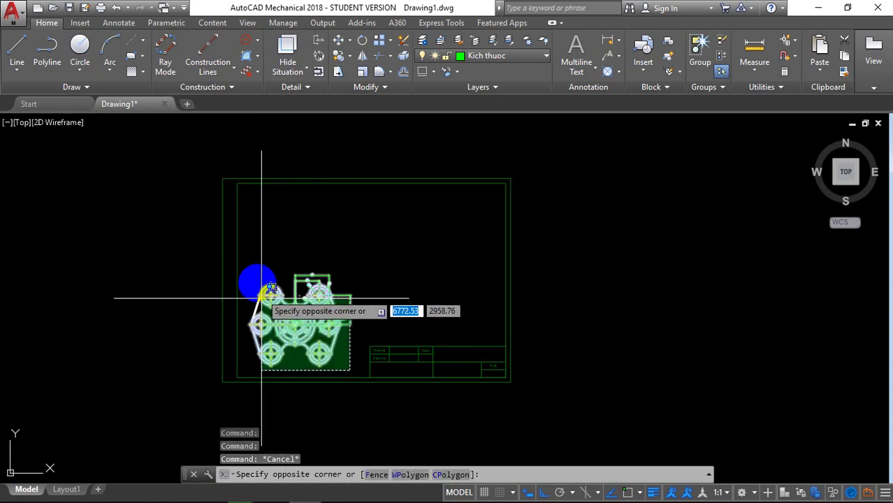
pyautogui.click(252, 256)
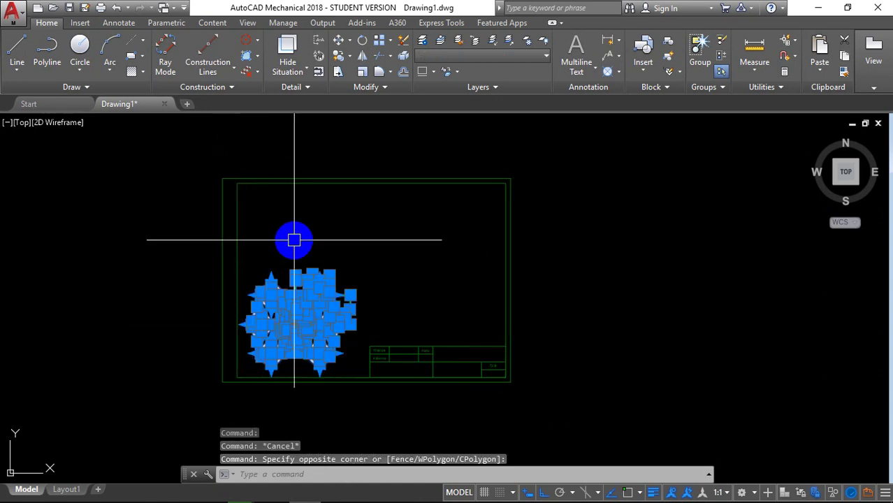
pyautogui.write('m')
pyautogui.press('Return')
pyautogui.click(298, 323)
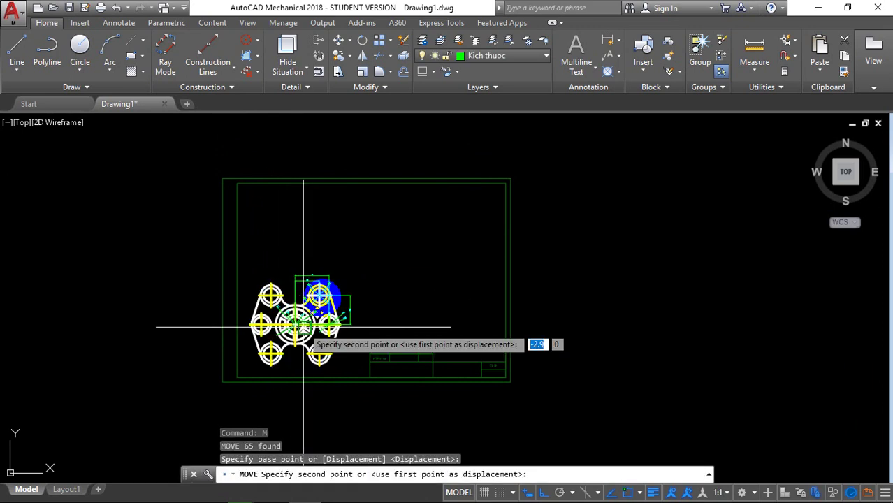
pyautogui.click(538, 489)
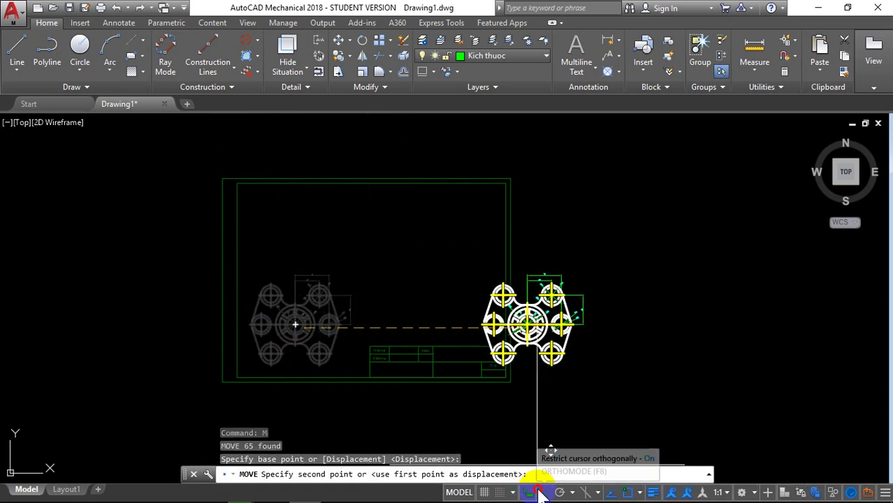
pyautogui.click(374, 272)
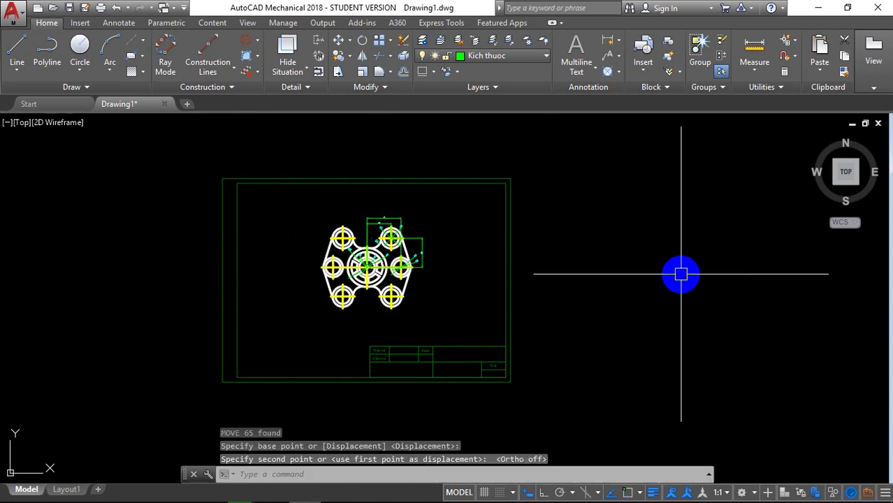
pyautogui.press('Escape')
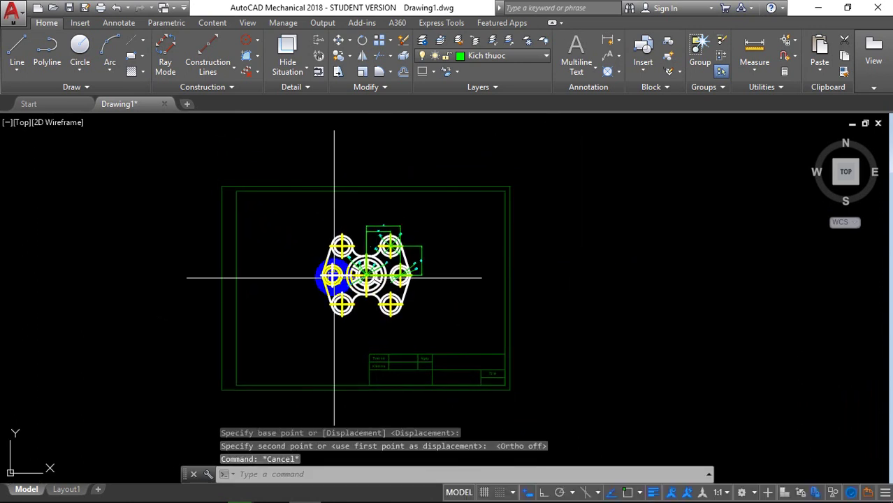
pyautogui.scroll(8, 334, 277)
pyautogui.scroll(-2, 381, 248)
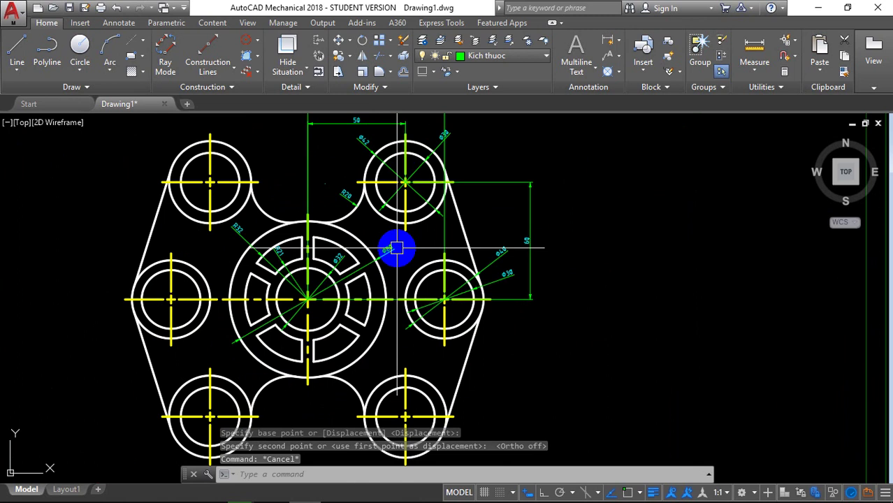
pyautogui.moveTo(271, 490)
pyautogui.click(409, 454)
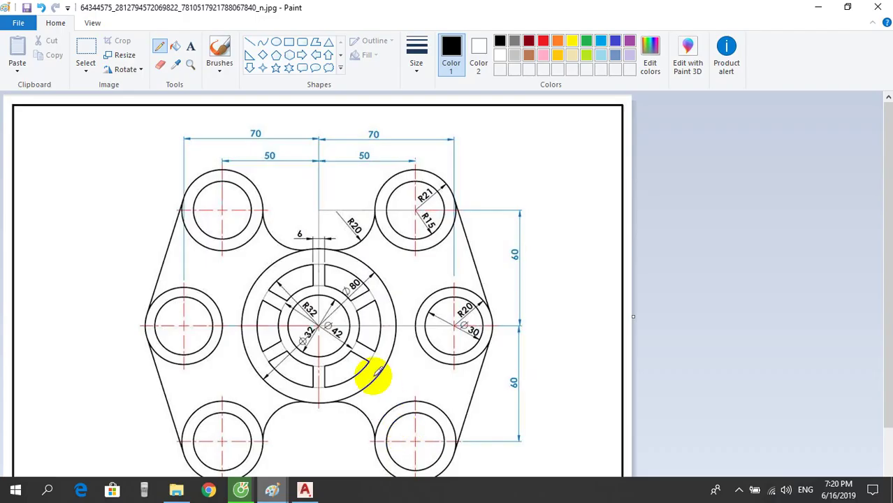
pyautogui.click(312, 493)
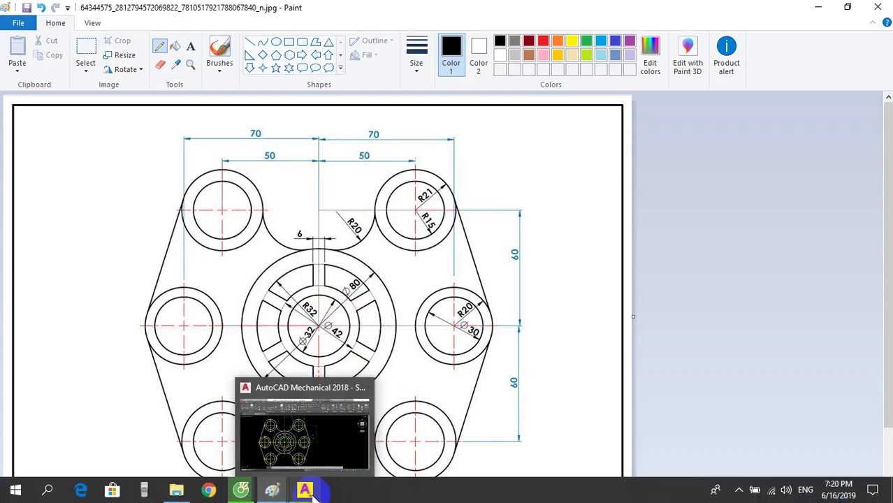
pyautogui.click(313, 492)
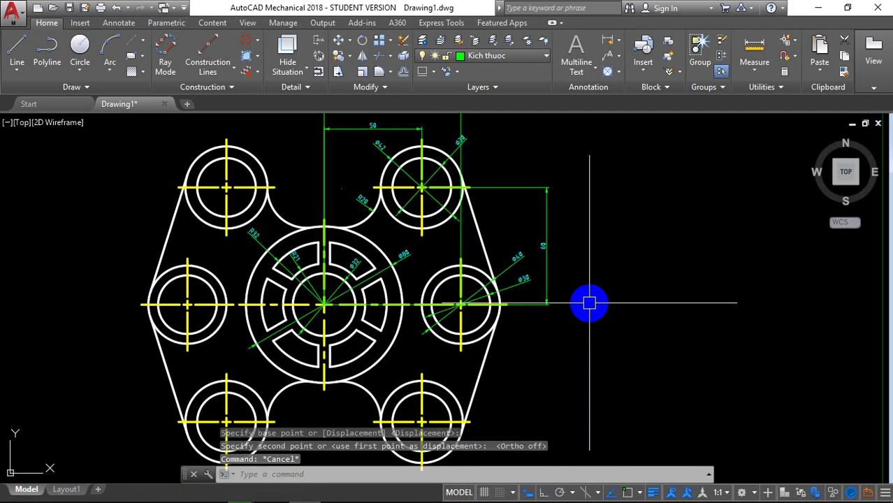
# Open the layer manager with LA and set Net dam's lineweight to 0.50 mm.
pyautogui.scroll(-2, 592, 275)
pyautogui.scroll(2, 538, 241)
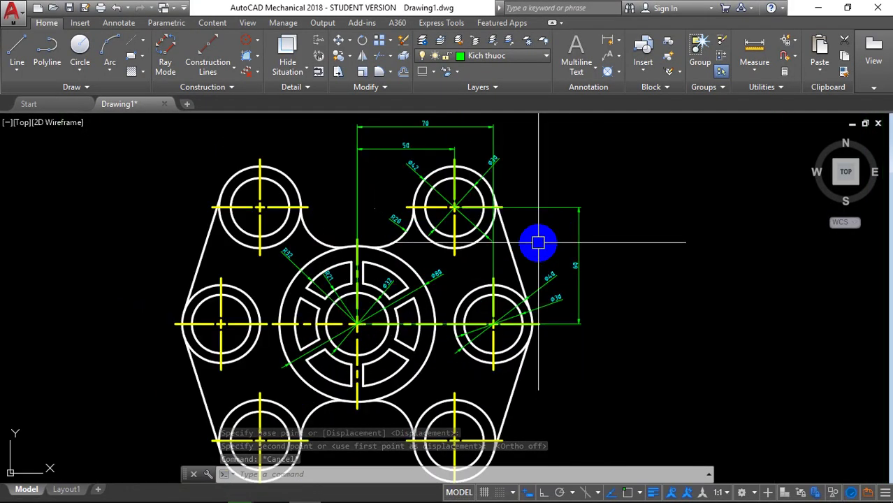
pyautogui.moveTo(537, 150); pyautogui.dragTo(539, 171, button='middle')
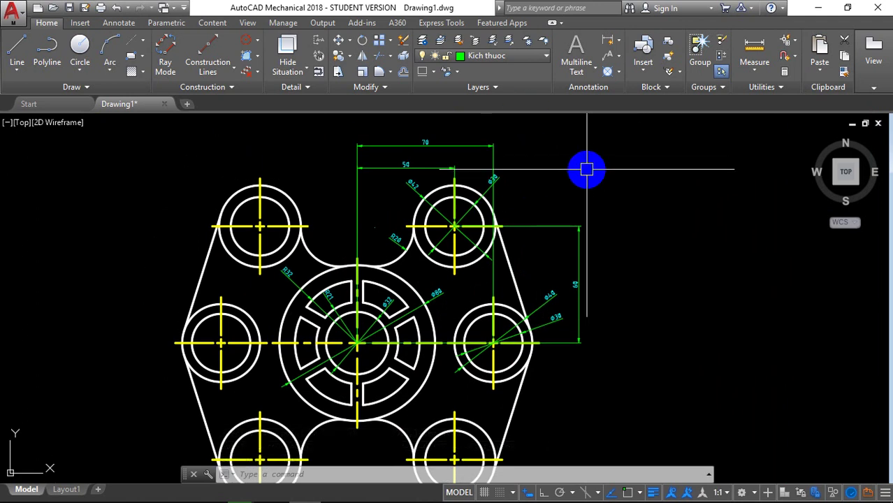
pyautogui.write('la')
pyautogui.press('Return')
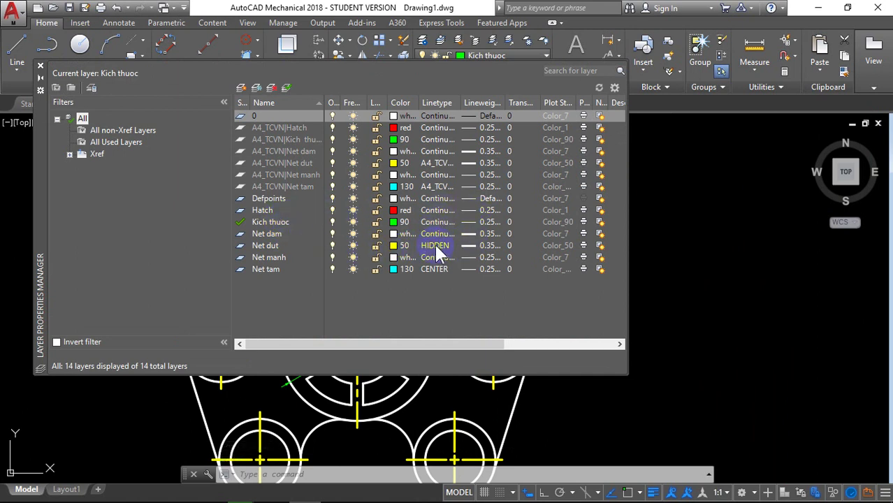
pyautogui.click(488, 233)
pyautogui.click(489, 234)
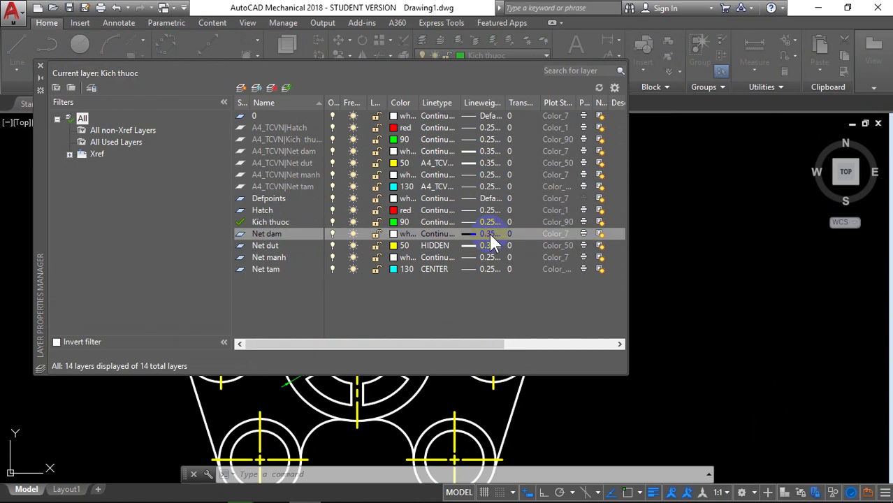
pyautogui.scroll(-3, 501, 237)
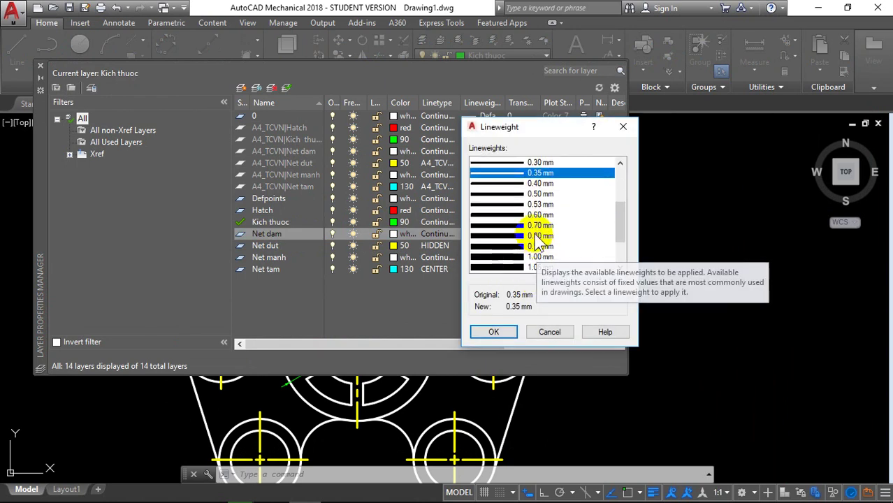
pyautogui.click(530, 194)
pyautogui.click(495, 331)
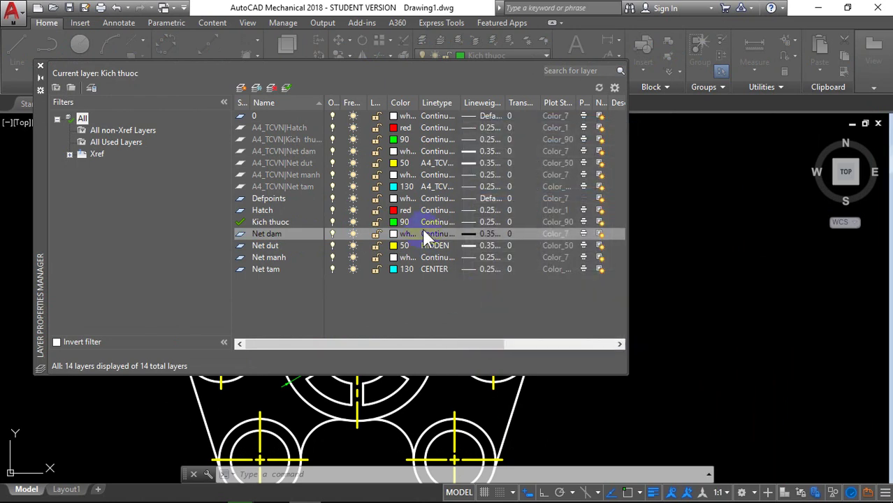
# Set Net dut's lineweight to 0.25 mm, then recheck both layer lineweights.
pyautogui.click(481, 245)
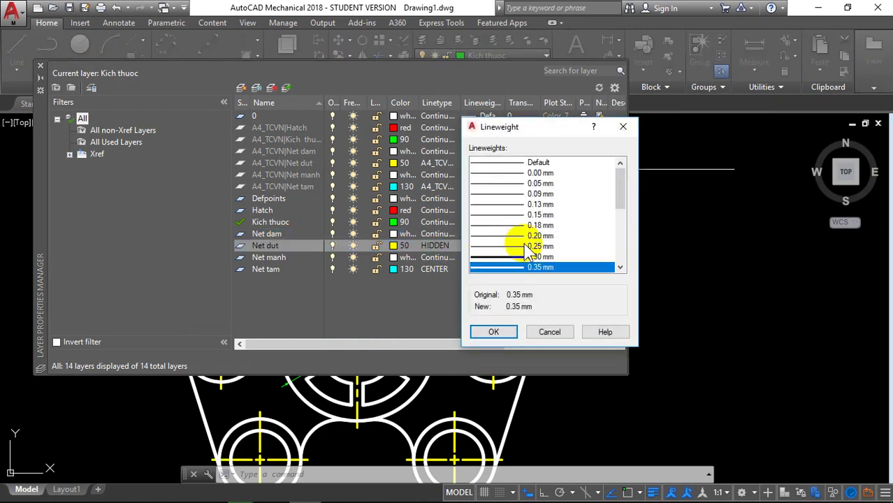
pyautogui.click(520, 246)
pyautogui.click(489, 332)
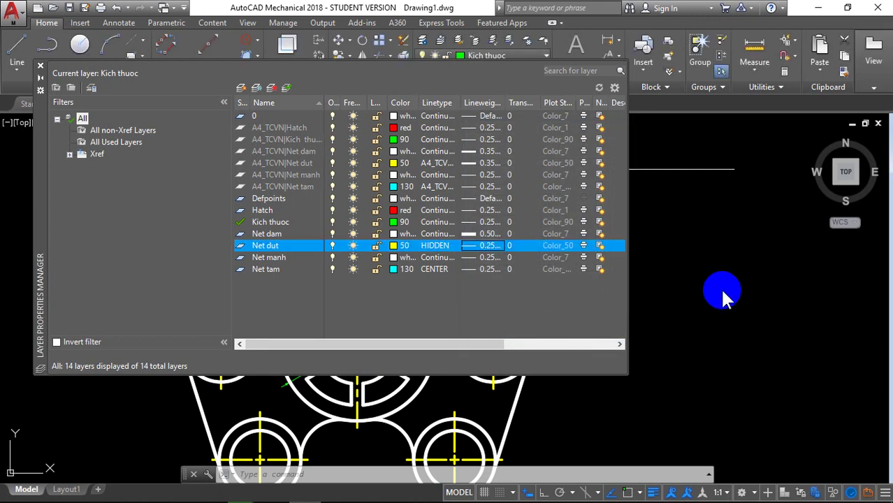
pyautogui.click(41, 66)
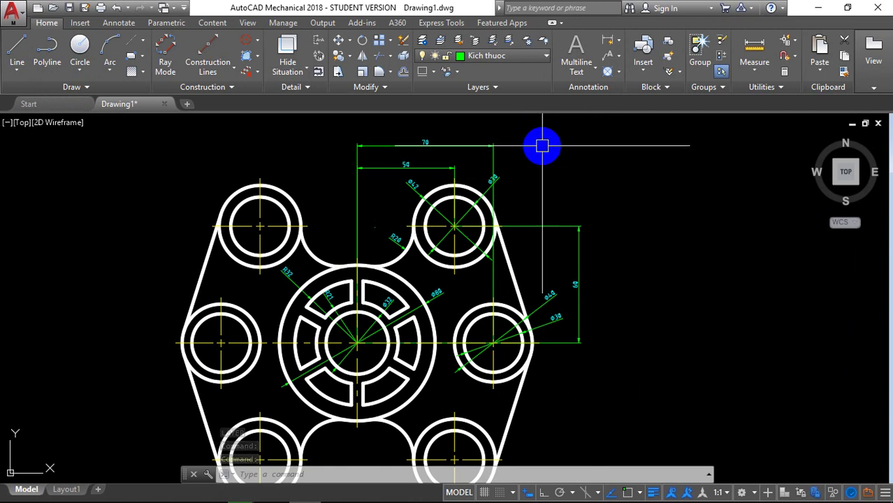
pyautogui.write('la')
pyautogui.press('Return')
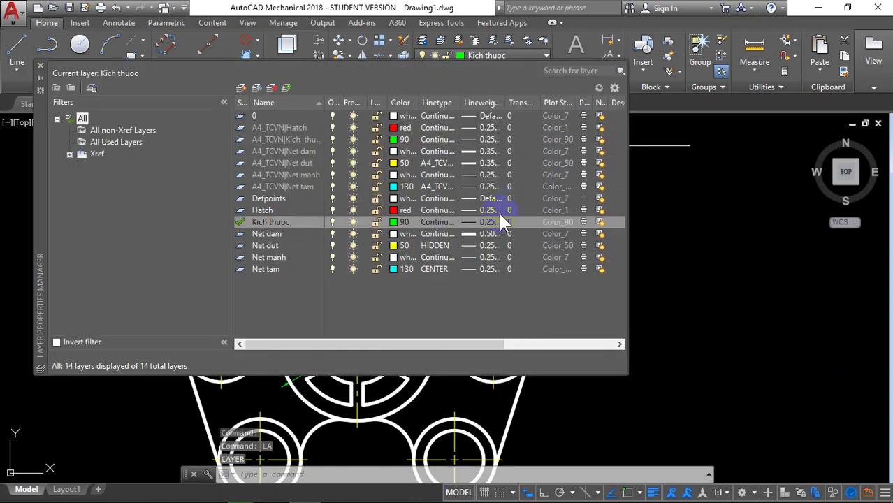
pyautogui.click(467, 153)
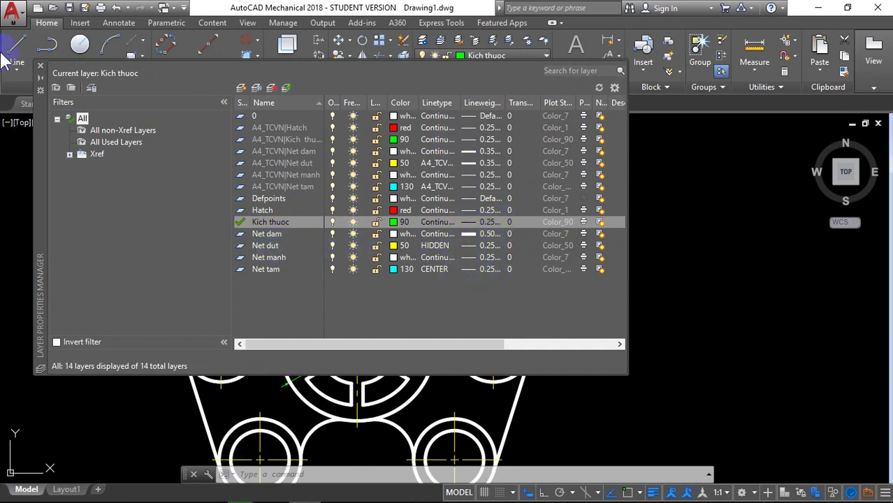
pyautogui.click(41, 69)
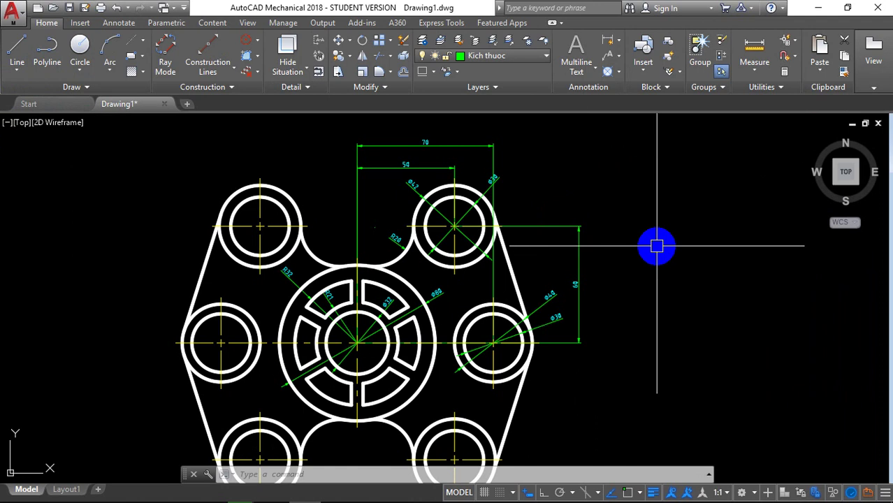
# Crossing-select the sheet border and title-block lines and move them to the Net dam layer.
pyautogui.scroll(-3, 657, 246)
pyautogui.moveTo(660, 278)
pyautogui.mouseDown(button='middle')
pyautogui.moveTo(586, 215)
pyautogui.moveTo(514, 261)
pyautogui.mouseUp(button='middle')
pyautogui.scroll(-4, 591, 224)
pyautogui.scroll(4, 514, 262)
pyautogui.scroll(1, 629, 272)
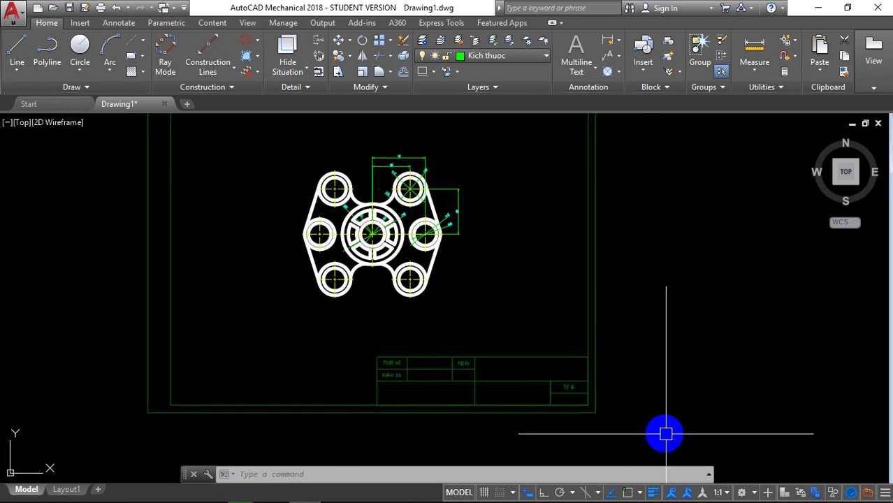
pyautogui.click(665, 434)
pyautogui.click(295, 346)
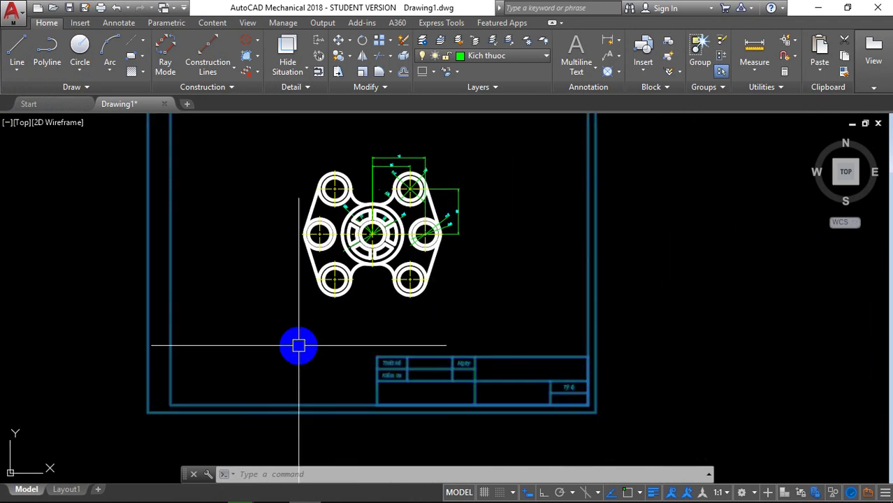
pyautogui.click(508, 55)
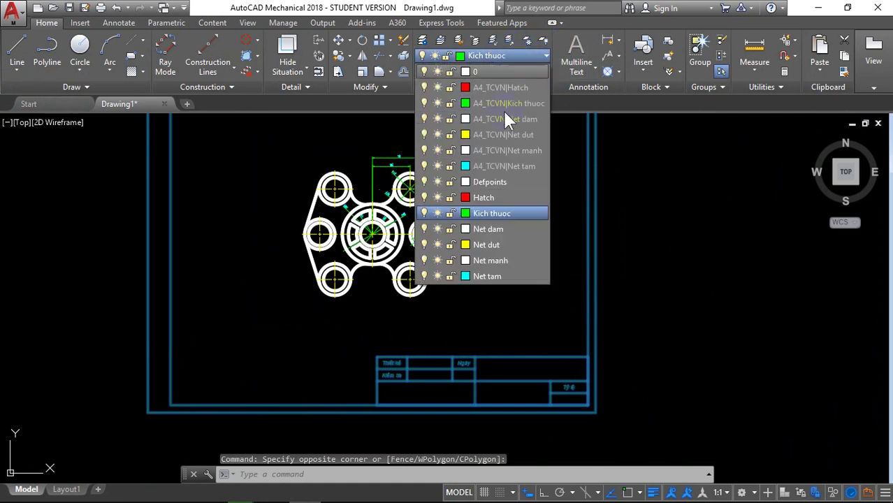
pyautogui.click(500, 229)
pyautogui.press('Escape')
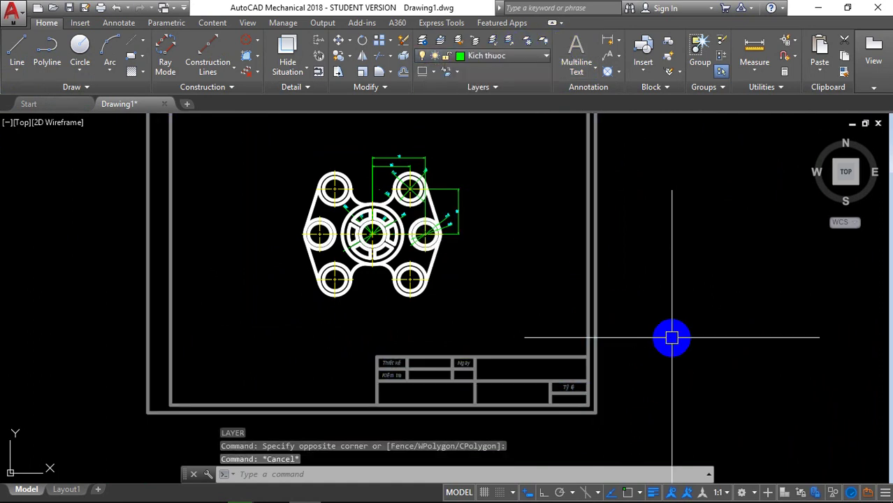
# Recentre the view on the whole framed sheet.
pyautogui.scroll(-4, 672, 337)
pyautogui.moveTo(672, 337); pyautogui.dragTo(620, 324, button='middle')
pyautogui.scroll(3, 591, 318)
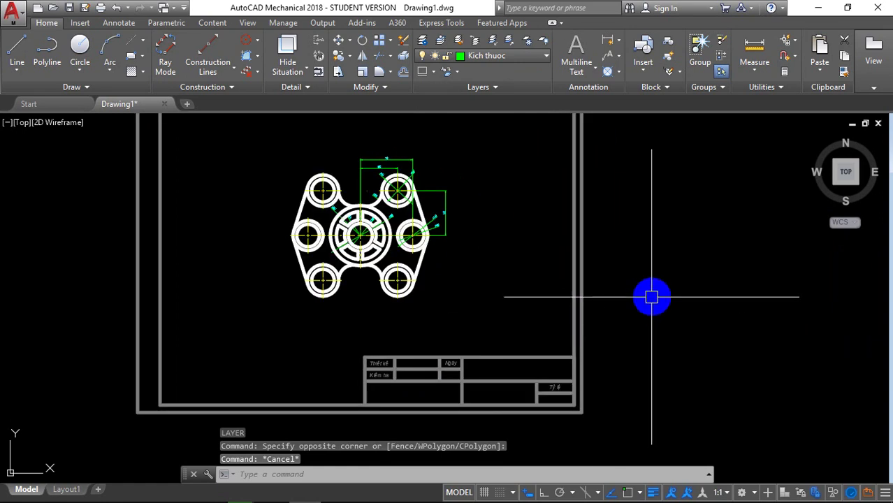
pyautogui.scroll(-3, 650, 297)
pyautogui.moveTo(651, 297); pyautogui.dragTo(586, 311, button='middle')
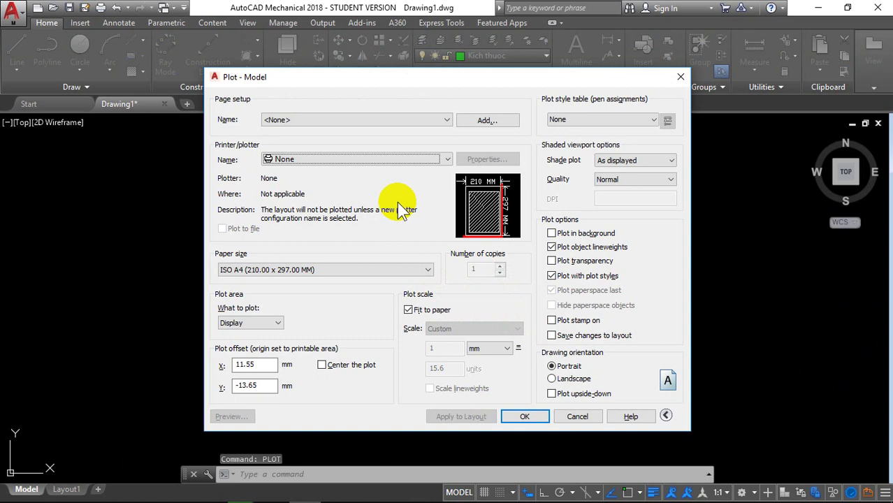
# Choose Foxit Reader PDF Printer A4.pc3 as the printer with landscape orientation.
pyautogui.click(433, 160)
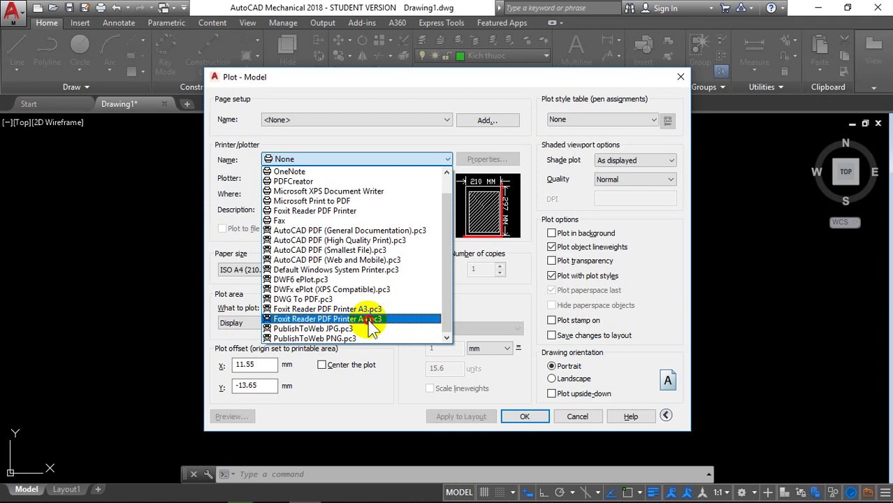
pyautogui.click(370, 320)
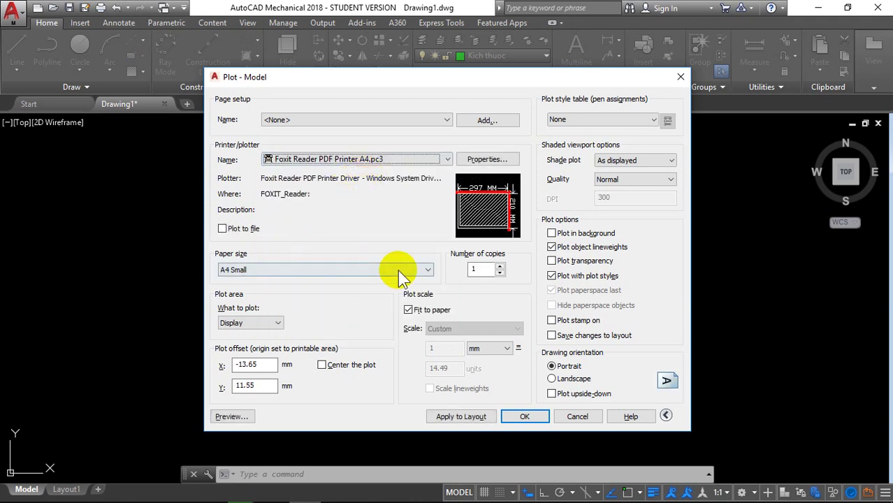
pyautogui.moveTo(487, 205)
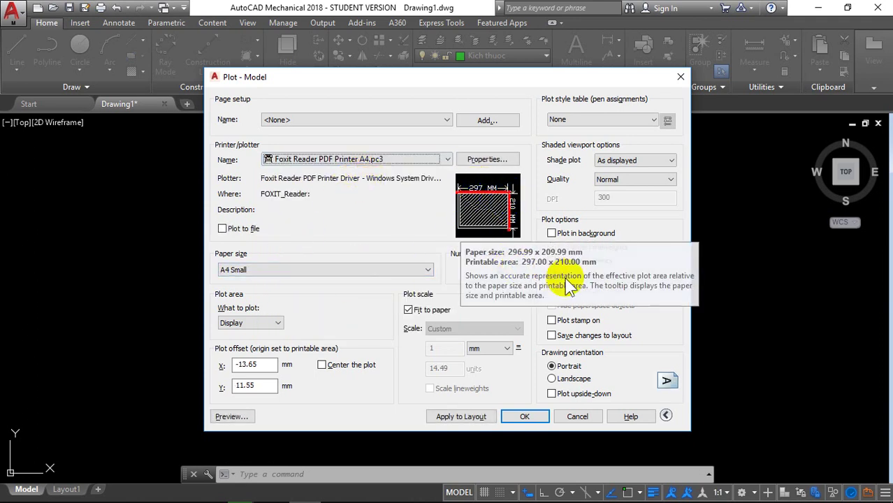
pyautogui.click(569, 380)
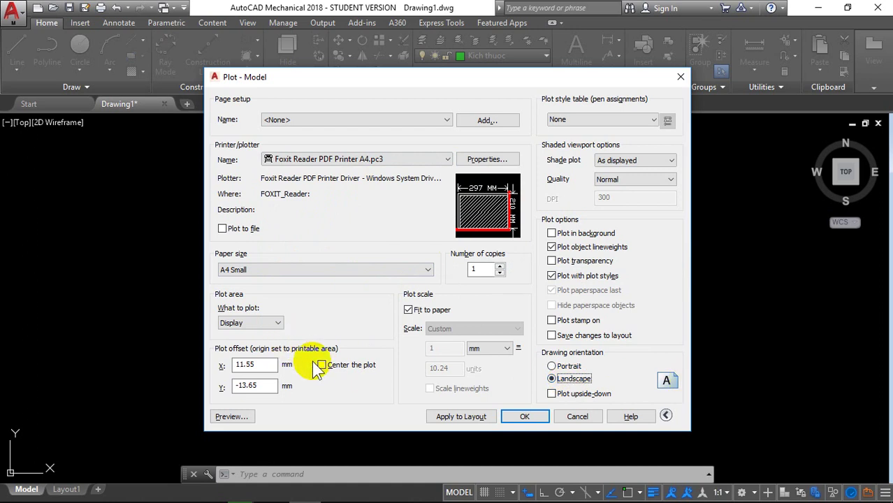
# Set a Window plot area from the frame's top-left to bottom-right and center the plot.
pyautogui.click(241, 360)
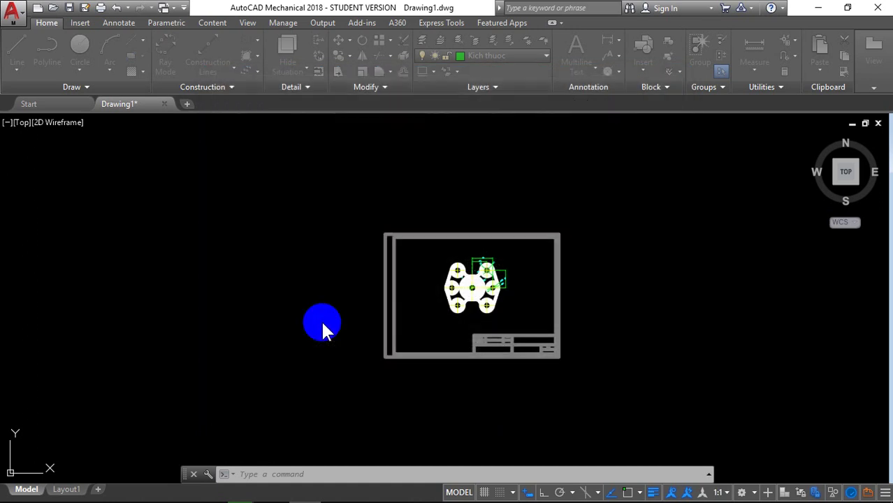
pyautogui.scroll(5, 382, 237)
pyautogui.scroll(-2, 382, 236)
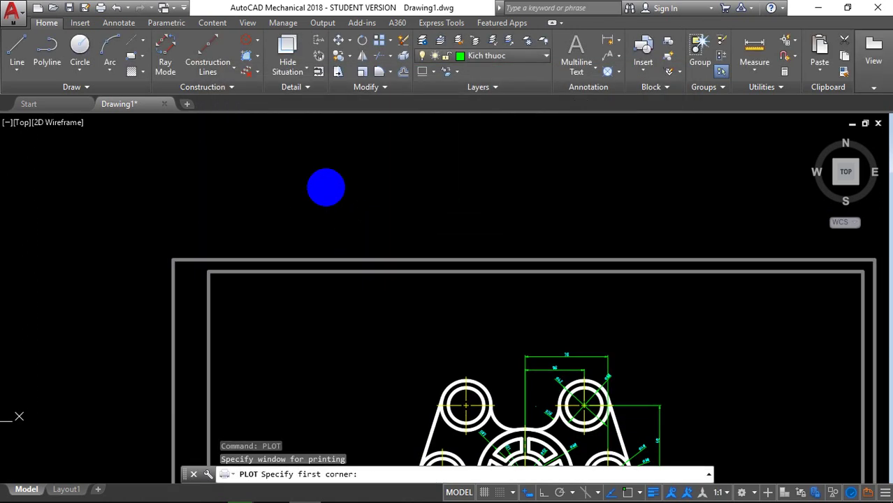
pyautogui.scroll(-2, 325, 186)
pyautogui.scroll(-2, 409, 236)
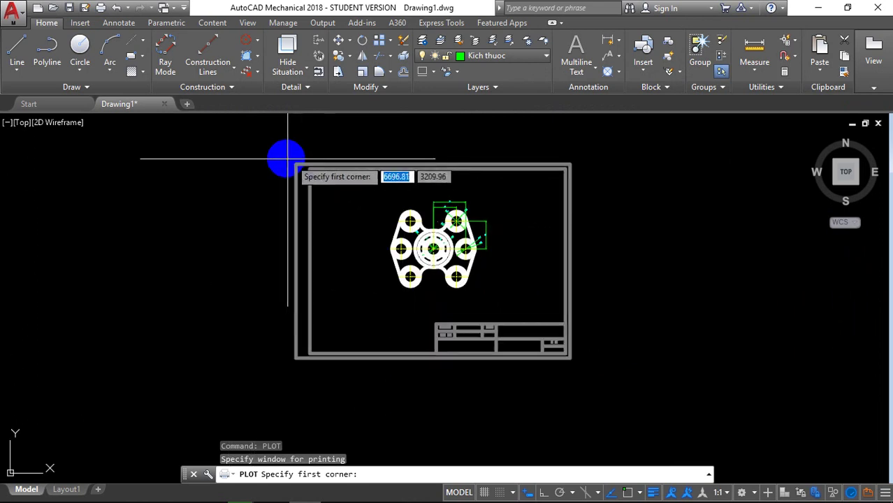
pyautogui.click(286, 159)
pyautogui.click(578, 366)
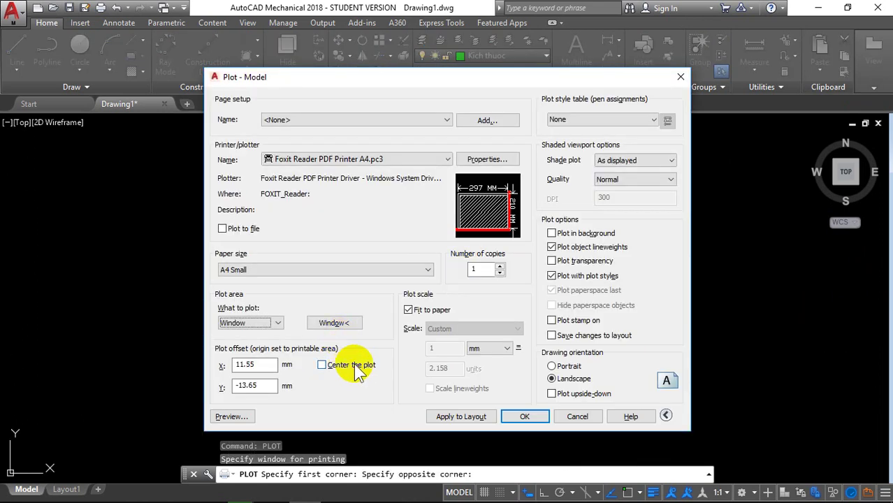
pyautogui.click(353, 366)
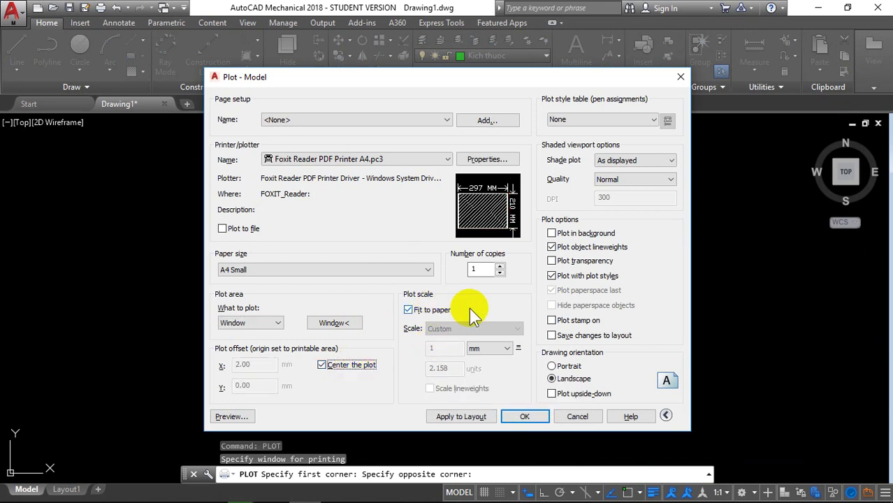
# Apply the monochrome.ctb plot style and return to the drawing to re-pick the window.
pyautogui.click(593, 118)
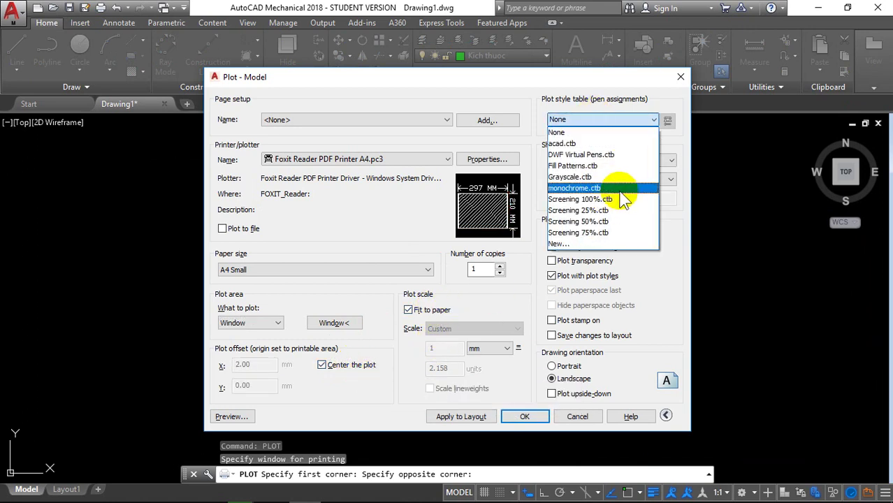
pyautogui.click(606, 190)
pyautogui.click(462, 285)
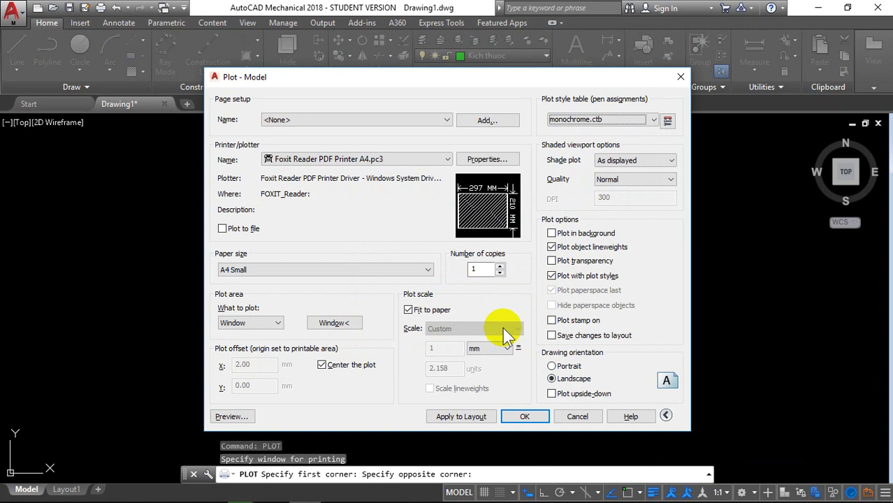
pyautogui.click(347, 326)
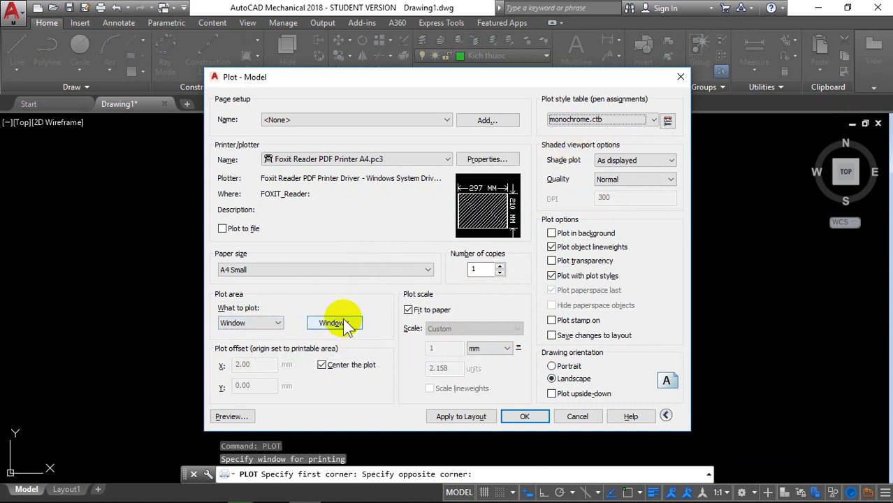
pyautogui.click(345, 325)
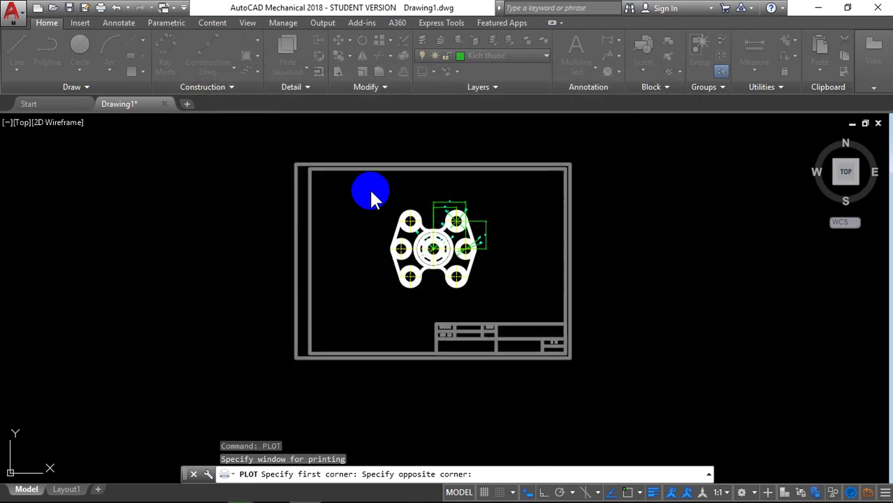
# Zoom in and pick the border's top-left outer corner as the first plot-window corner.
pyautogui.scroll(2, 308, 164)
pyautogui.scroll(2, 287, 162)
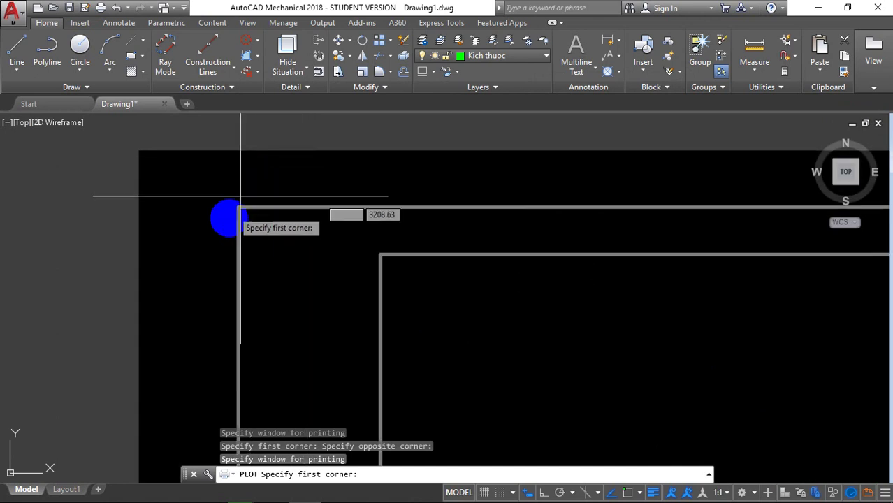
pyautogui.scroll(2, 245, 199)
pyautogui.scroll(2, 289, 175)
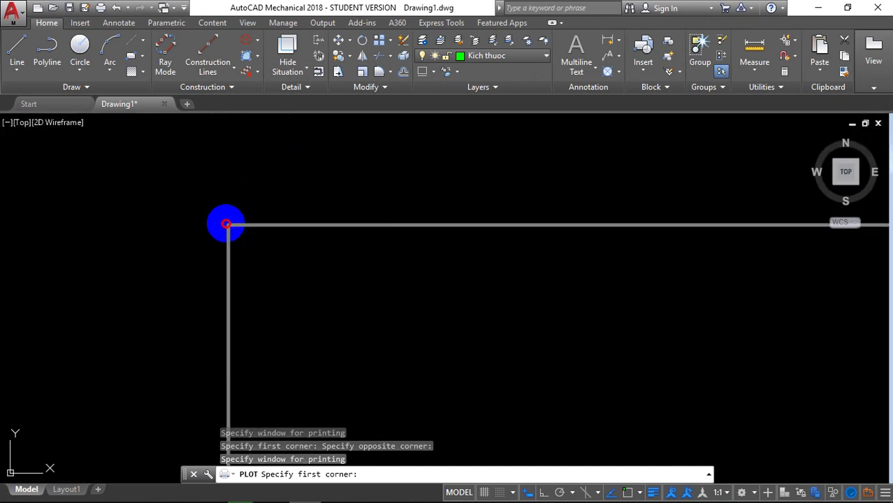
pyautogui.click(226, 223)
# Pick the border's bottom-right outer corner as the opposite plot-window corner.
pyautogui.scroll(-2, 342, 280)
pyautogui.scroll(-2, 414, 363)
pyautogui.scroll(-2, 557, 417)
pyautogui.moveTo(568, 417); pyautogui.dragTo(439, 255, button='middle')
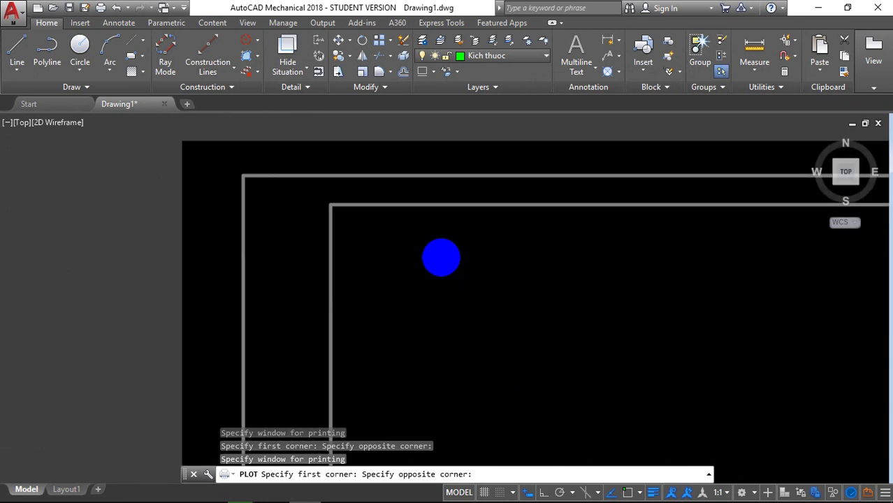
pyautogui.scroll(-2, 538, 339)
pyautogui.scroll(-2, 542, 358)
pyautogui.moveTo(542, 358); pyautogui.dragTo(548, 286, button='middle')
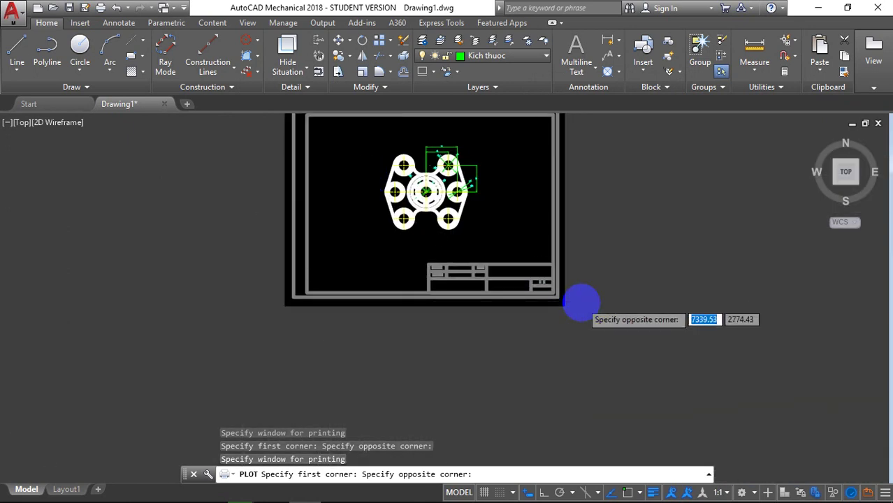
pyautogui.scroll(3, 549, 283)
pyautogui.scroll(2, 489, 276)
pyautogui.scroll(2, 482, 278)
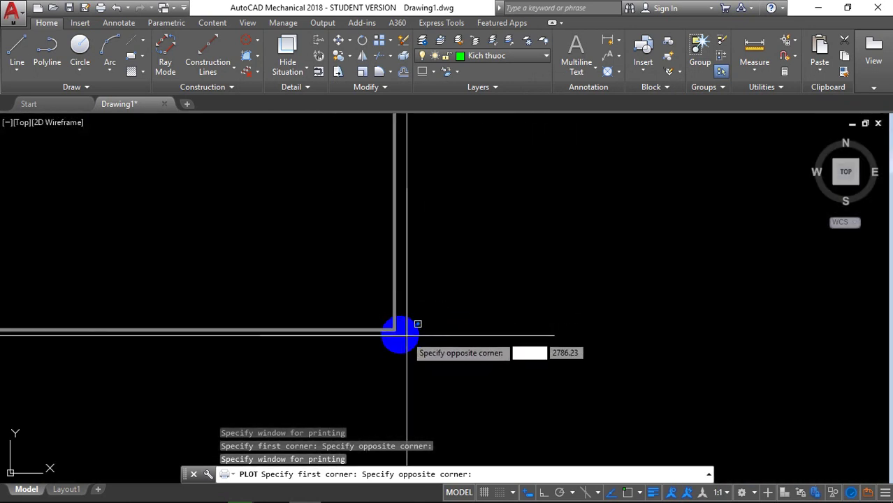
pyautogui.scroll(2, 394, 328)
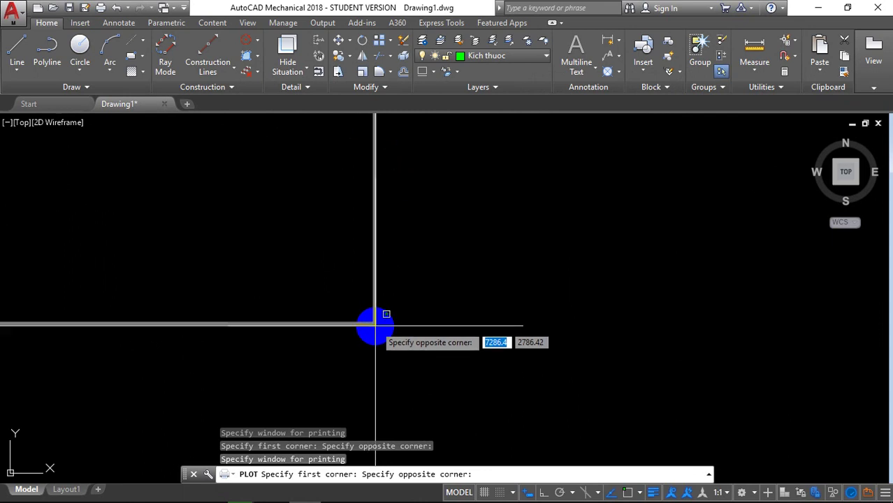
pyautogui.click(376, 324)
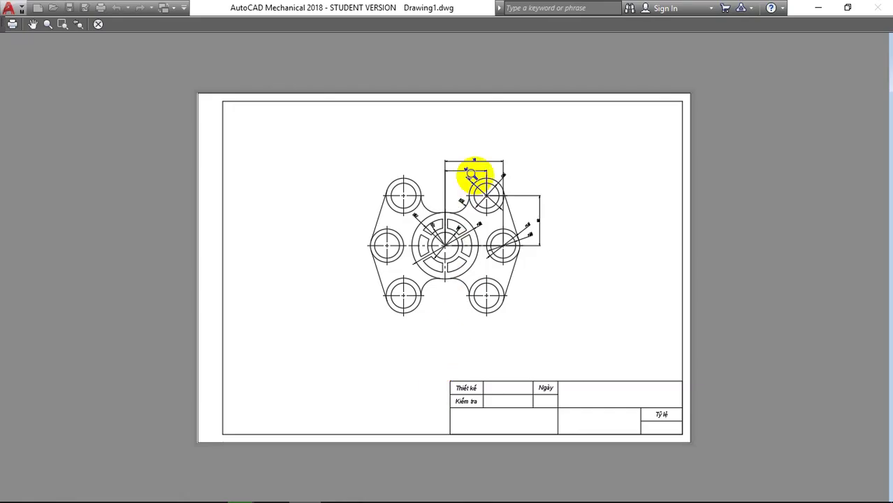
# Plot the previewed sheet to a PDF saved as '2d de so' in the New folder.
pyautogui.scroll(3, 474, 173)
pyautogui.scroll(-3, 640, 185)
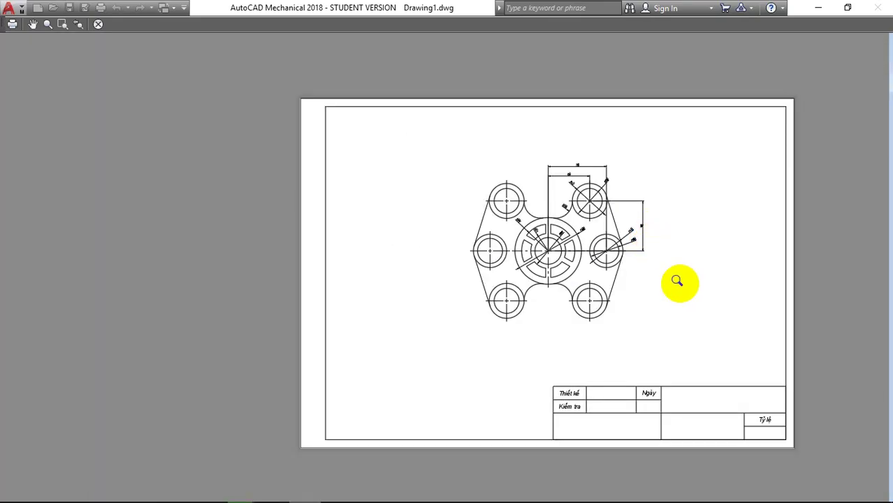
pyautogui.rightClick(434, 269)
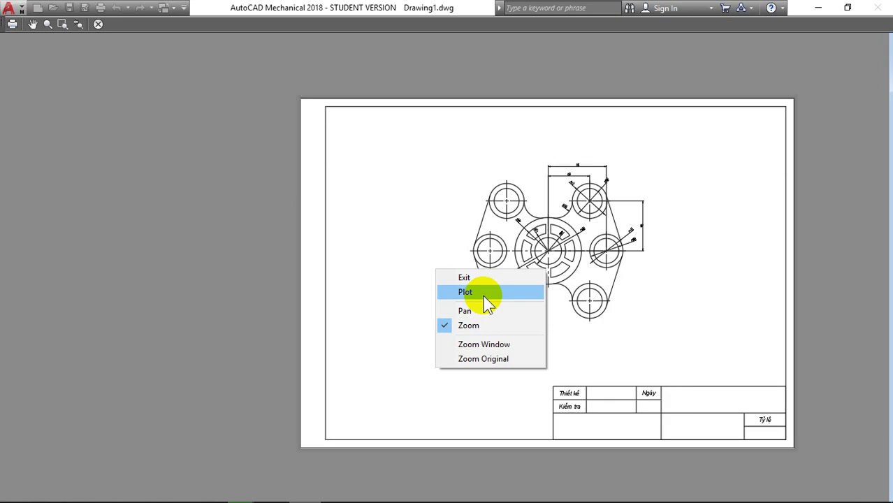
pyautogui.click(482, 291)
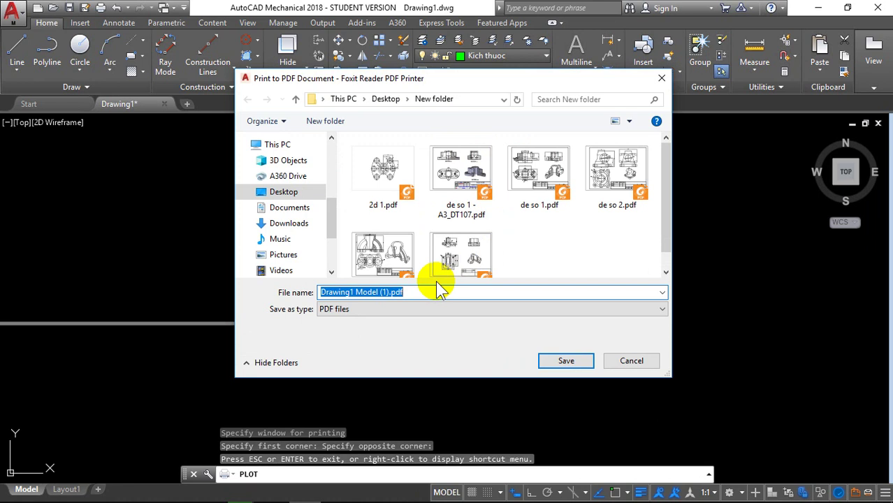
pyautogui.write('2d de s')
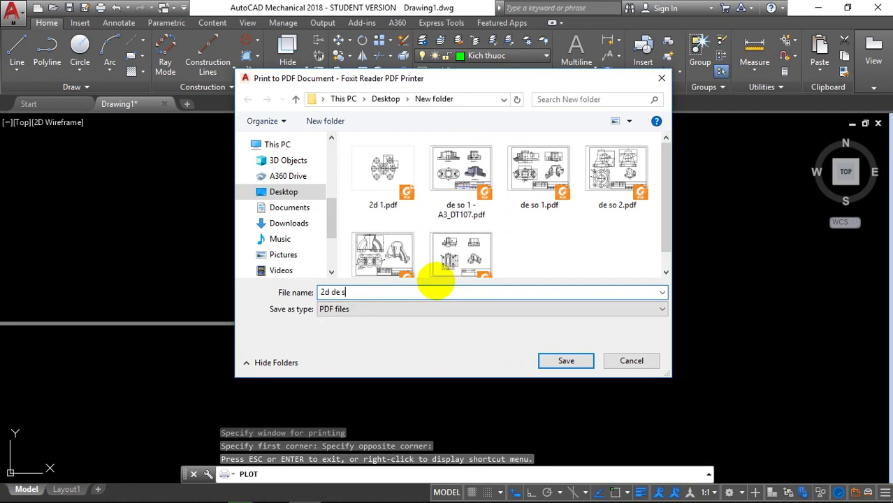
pyautogui.write('o 1')
pyautogui.press('Return')
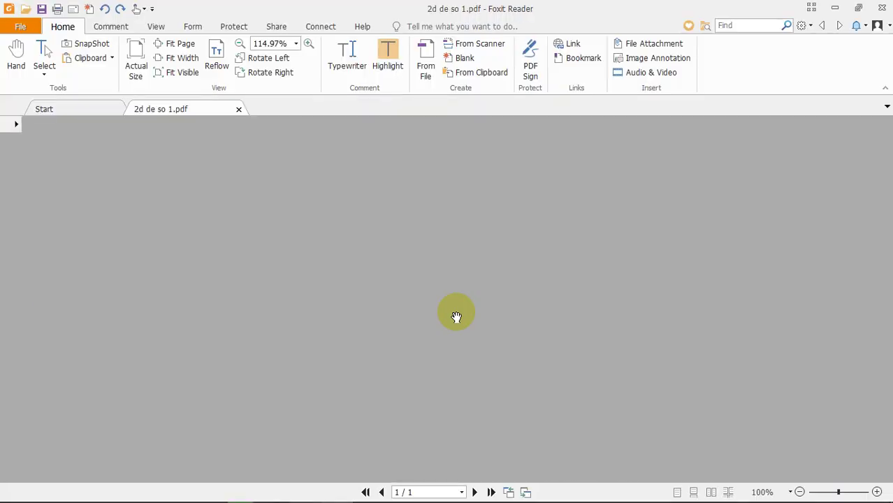
# Magnify the plotted PDF to 290% and inspect its dimensions.
pyautogui.scroll(-3, 554, 330)
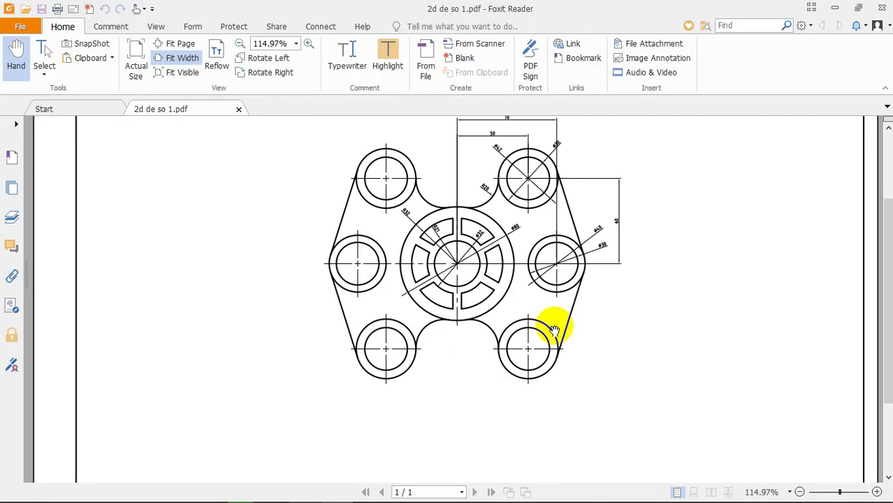
pyautogui.click(850, 492)
pyautogui.moveTo(343, 477); pyautogui.dragTo(674, 475)
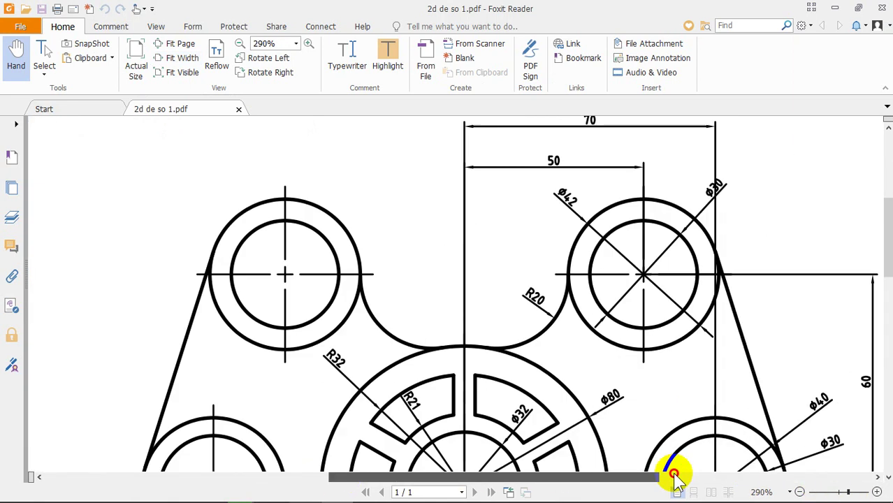
pyautogui.scroll(-1, 408, 346)
pyautogui.scroll(2, 419, 335)
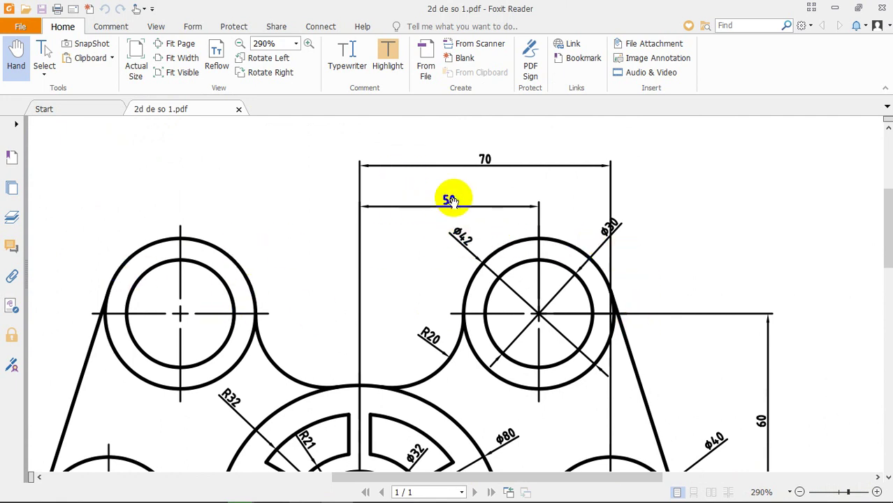
pyautogui.scroll(-1, 510, 251)
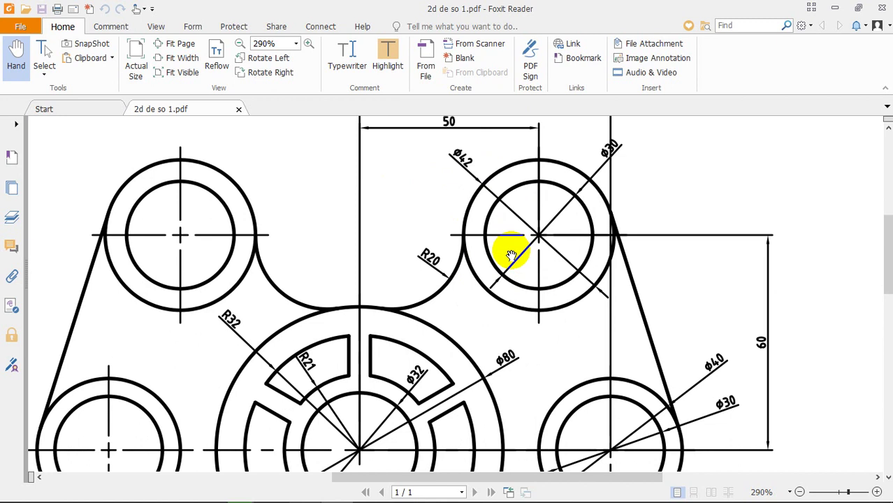
pyautogui.scroll(-1, 521, 234)
pyautogui.scroll(-1, 681, 241)
pyautogui.scroll(1, 389, 210)
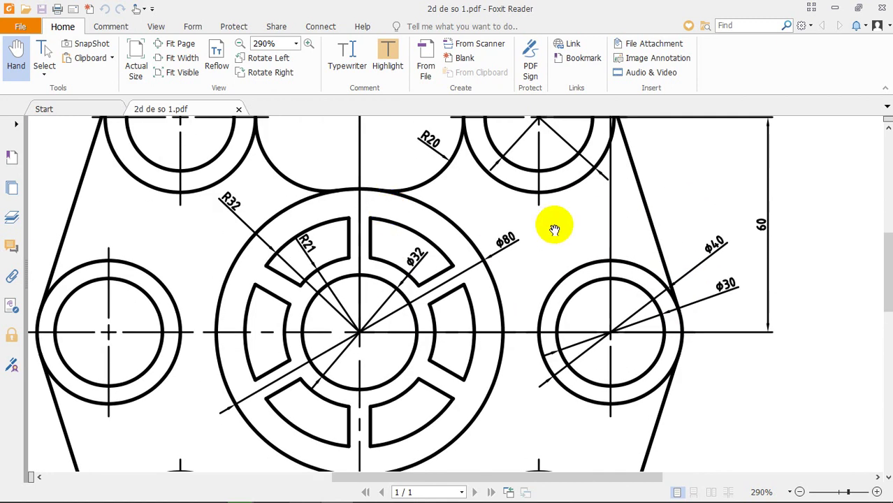
# Look over the remaining dimensions, then minimize Foxit Reader and AutoCAD to show Paint.
pyautogui.scroll(-2, 625, 234)
pyautogui.scroll(-1, 615, 241)
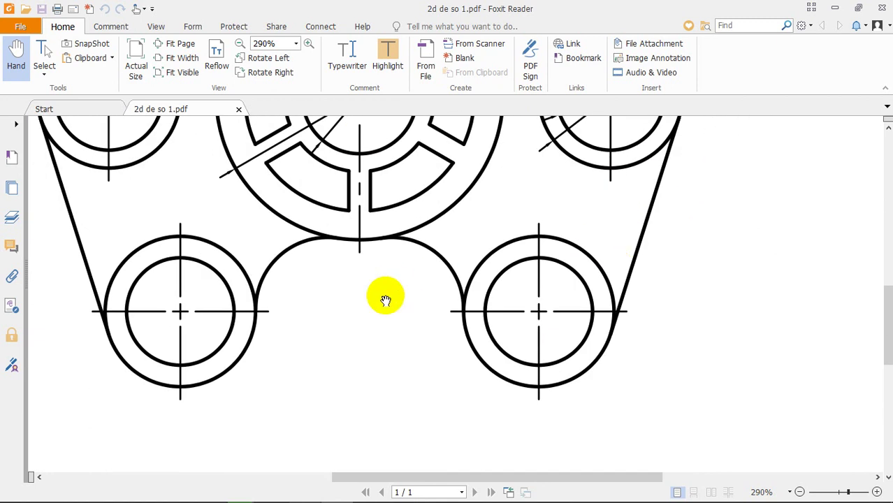
pyautogui.moveTo(486, 477)
pyautogui.mouseDown()
pyautogui.moveTo(412, 477)
pyautogui.moveTo(450, 482)
pyautogui.mouseUp()
pyautogui.scroll(1, 434, 408)
pyautogui.scroll(2, 441, 384)
pyautogui.scroll(1, 489, 315)
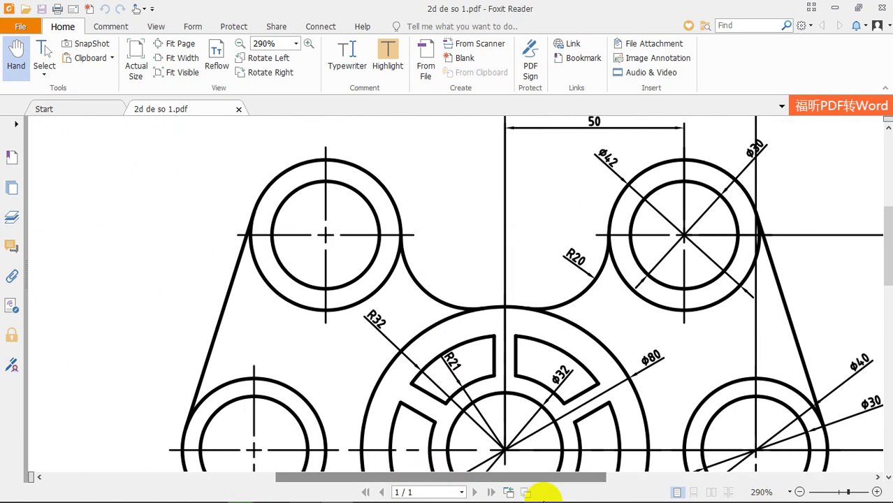
pyautogui.click(836, 11)
pyautogui.click(821, 10)
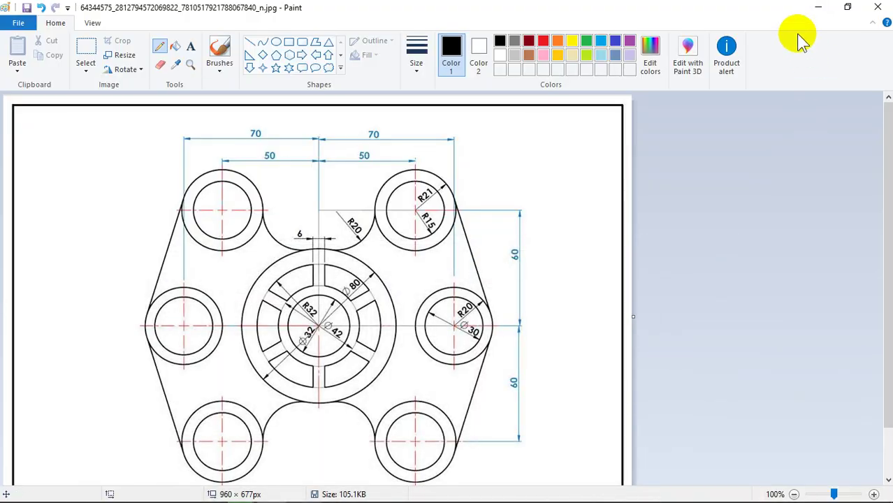